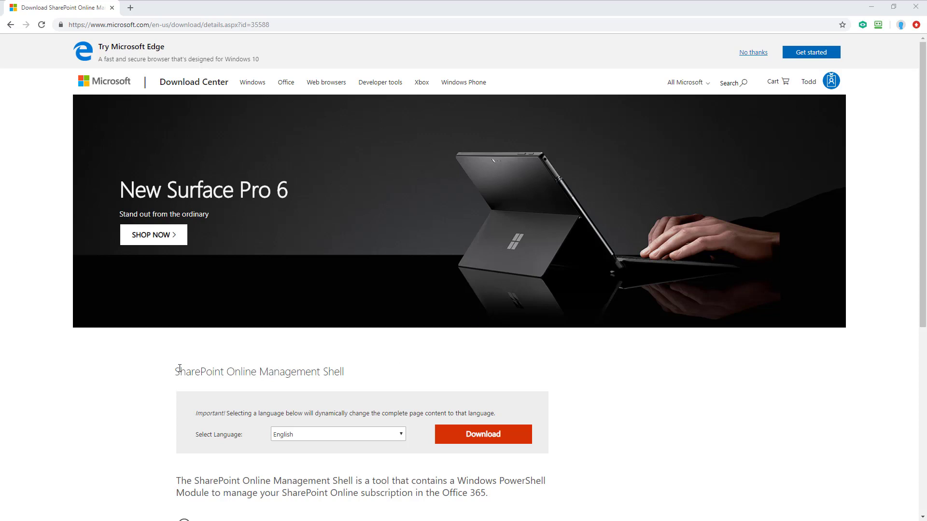
# - Switch to the SharePoint Online Management Shell and arrange its window beneath the setup powershell.txt file in Notepad
pyautogui.moveTo(176, 375); pyautogui.dragTo(345, 377)
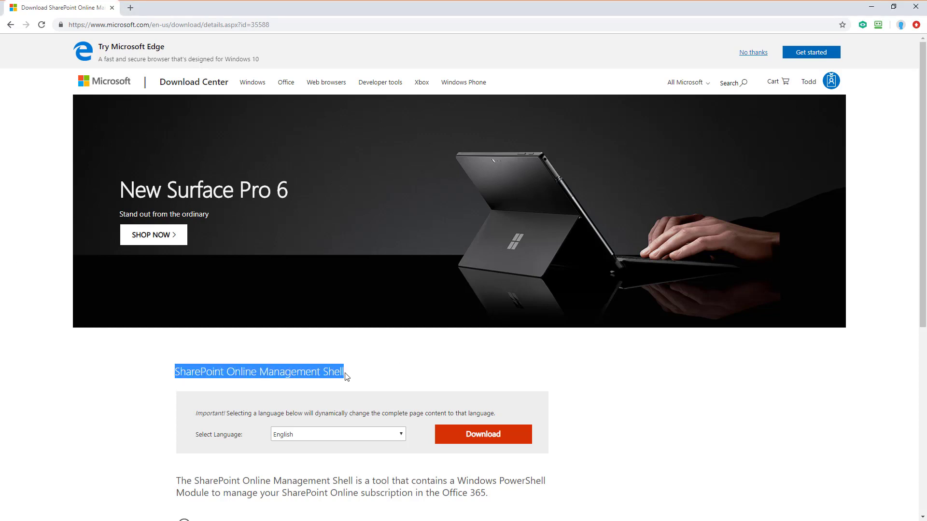
pyautogui.click(282, 24)
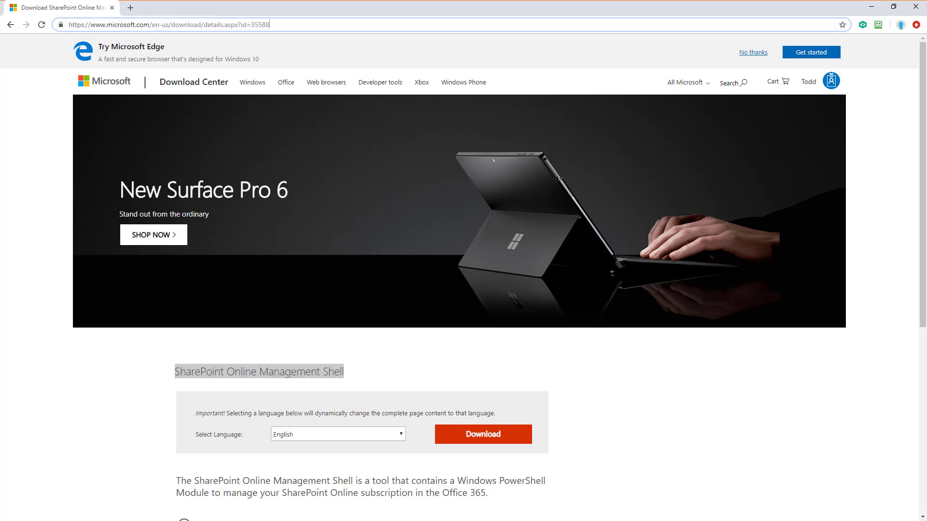
pyautogui.hotkey('alt', 'Tab')
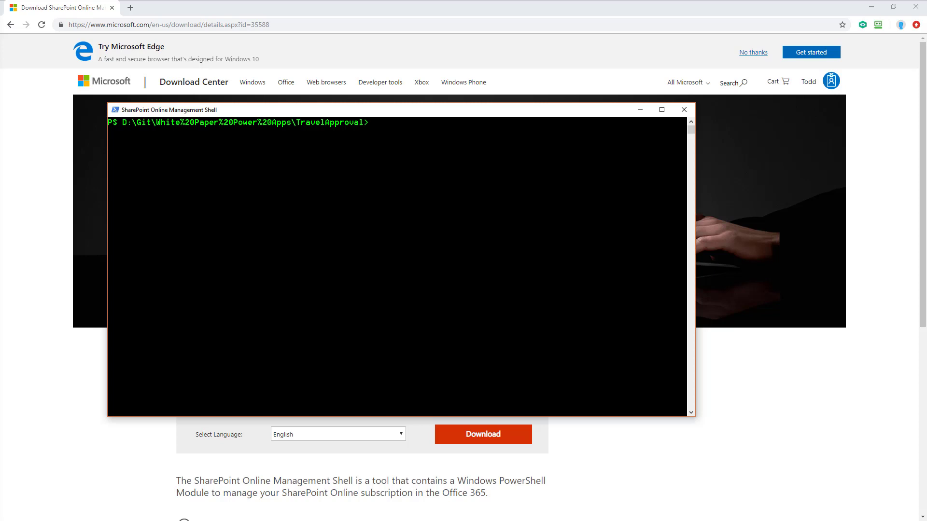
pyautogui.moveTo(333, 110); pyautogui.dragTo(362, 203)
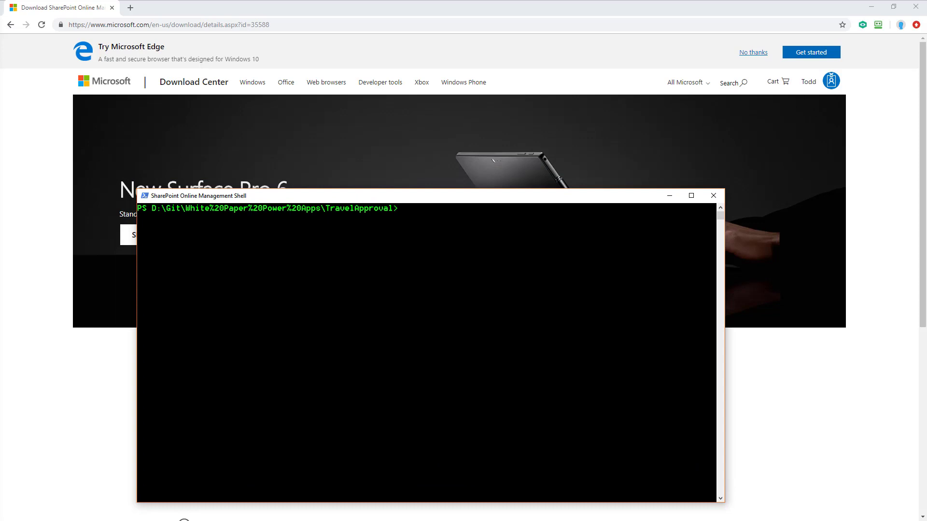
pyautogui.moveTo(0, 107); pyautogui.dragTo(405, 46)
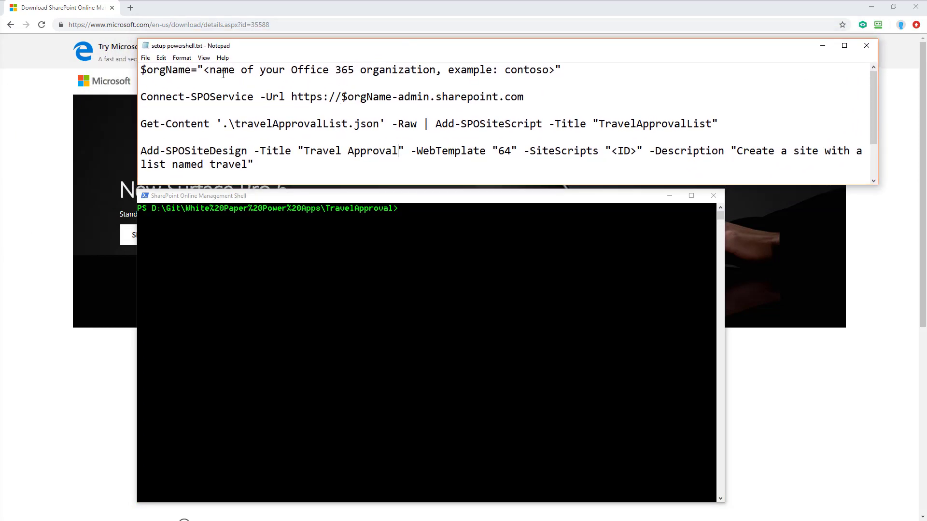
# - Replace the organization name placeholder in the $orgName line of the setup text with cand3
pyautogui.click(168, 69)
pyautogui.moveTo(203, 68); pyautogui.dragTo(555, 76)
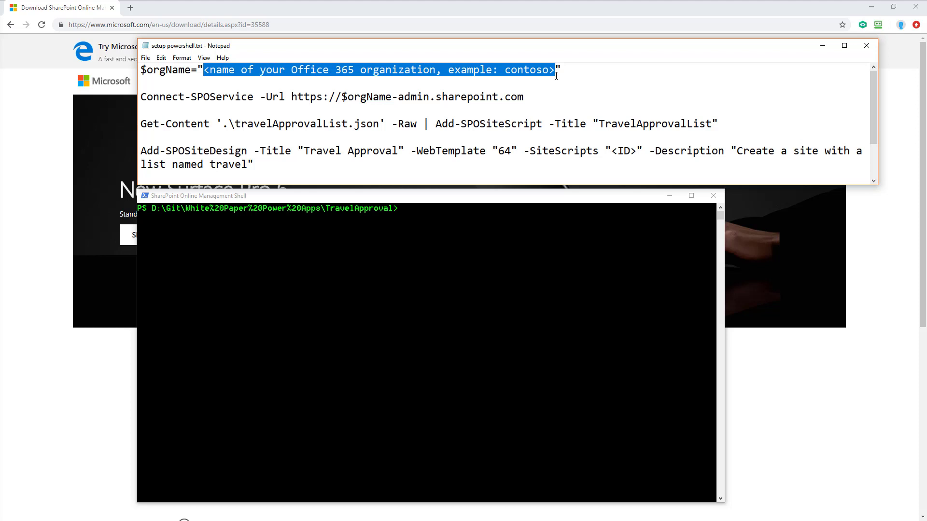
pyautogui.write('cand3')
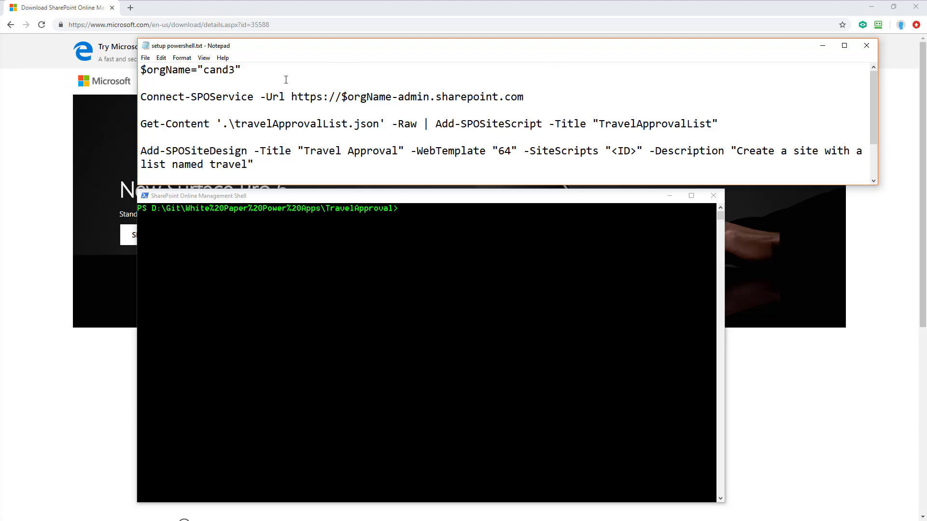
# - Copy the $orgName="cand3" line from the setup text and run it in the SharePoint Online Management Shell
pyautogui.moveTo(283, 73); pyautogui.dragTo(112, 67)
pyautogui.hotkey('ctrl', 'c')
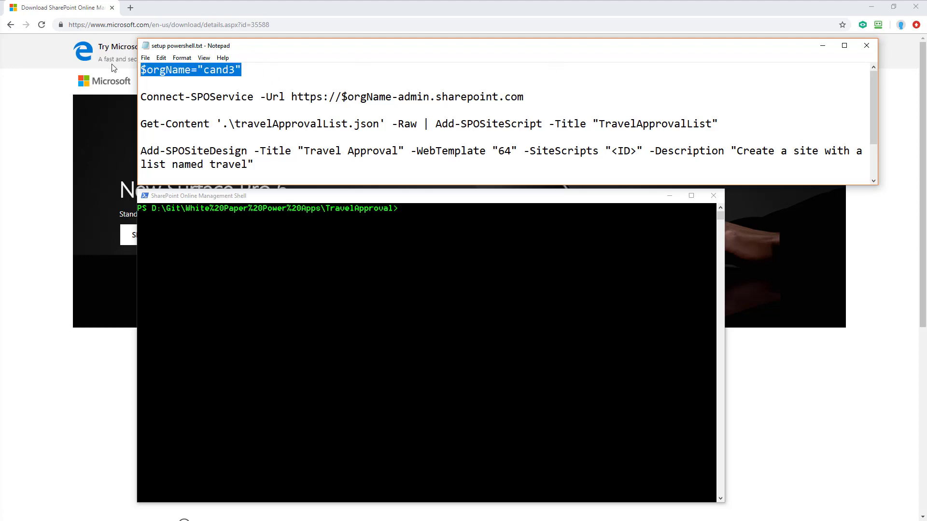
pyautogui.click(396, 278)
pyautogui.rightClick(394, 275)
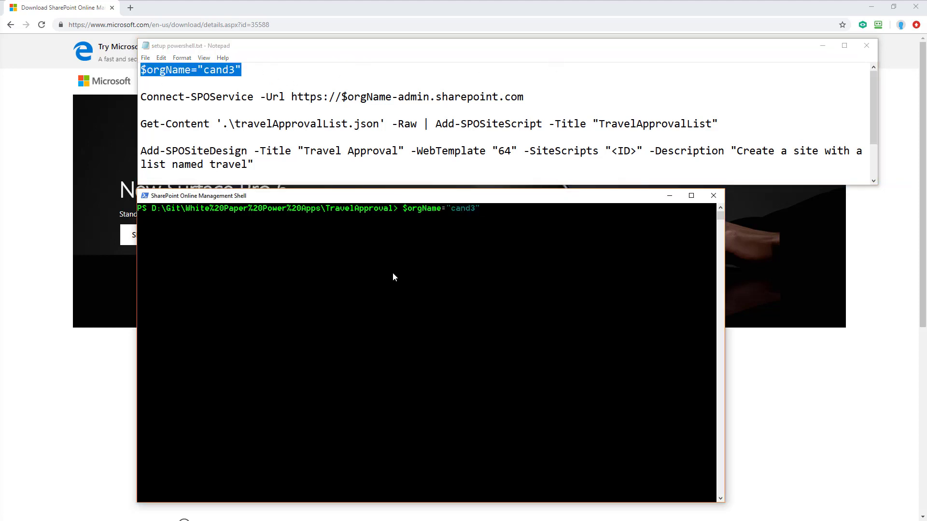
pyautogui.press('Return')
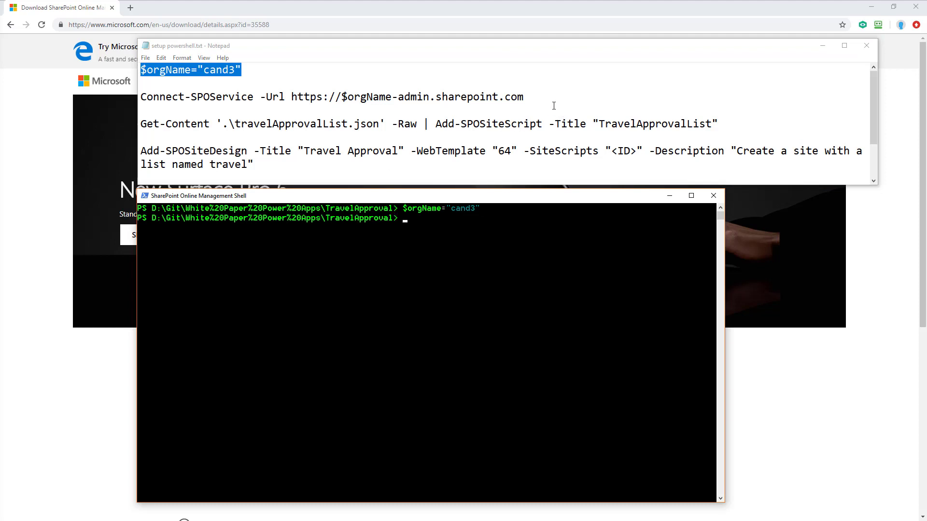
pyautogui.click(524, 96)
pyautogui.moveTo(524, 96); pyautogui.dragTo(140, 97)
pyautogui.hotkey('ctrl', 'c')
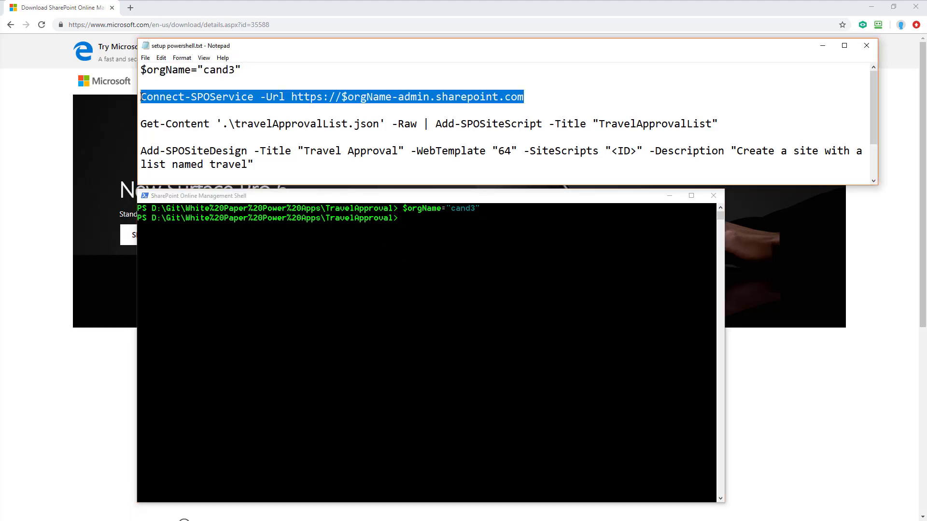
pyautogui.click(381, 245)
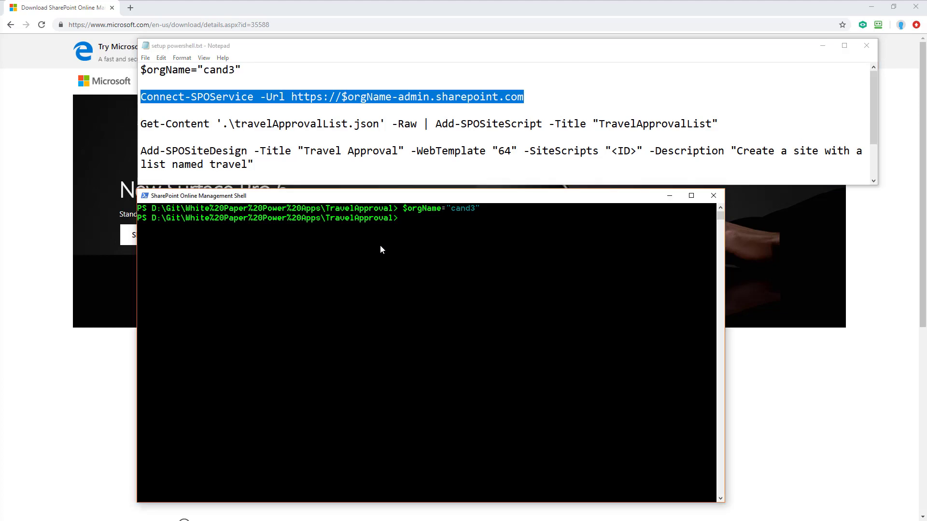
pyautogui.rightClick(381, 245)
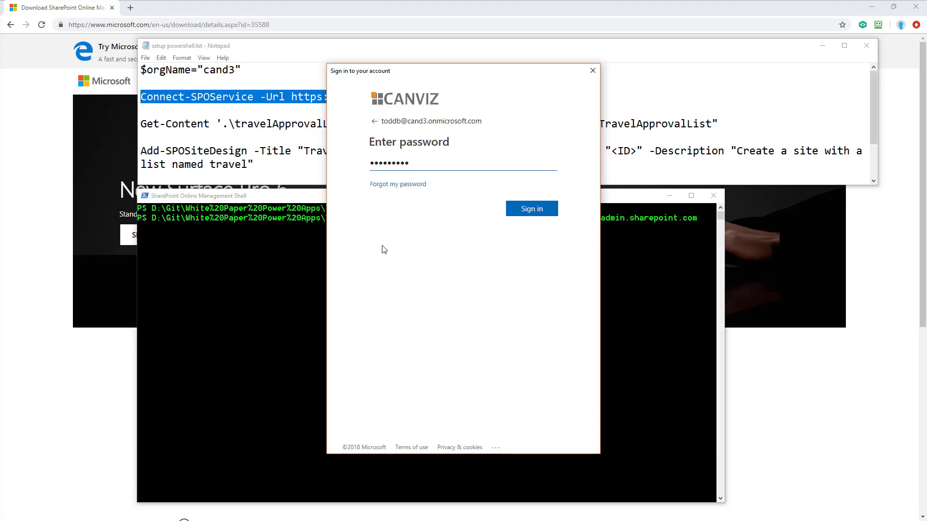
pyautogui.click(521, 212)
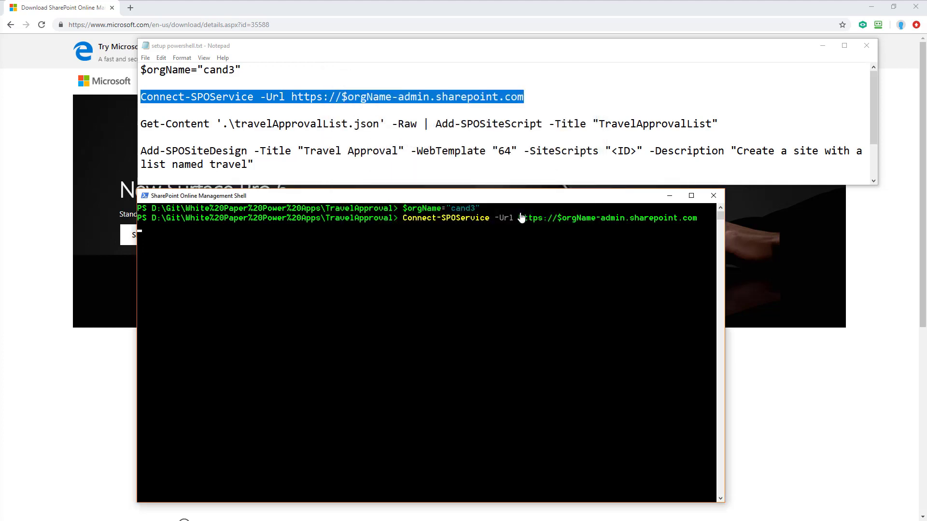
# - Run the setup text's Get-Content command in the shell to add travelApprovalList.json as a site script titled TravelApprovalList
pyautogui.moveTo(720, 124); pyautogui.dragTo(135, 121)
pyautogui.hotkey('ctrl', 'c')
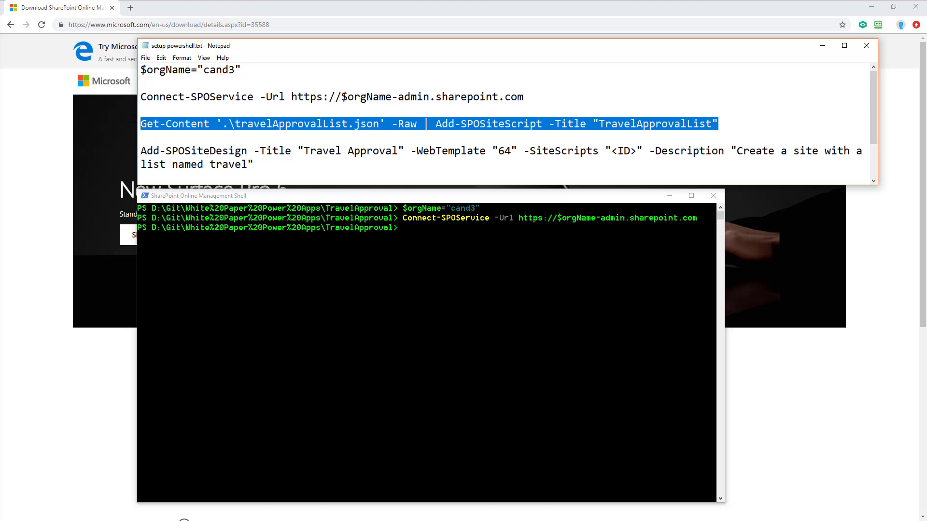
pyautogui.click(404, 276)
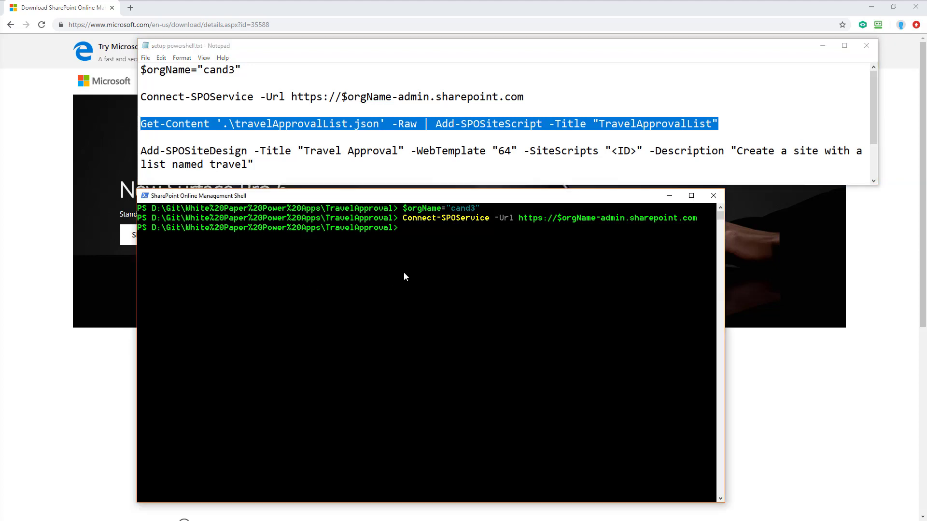
pyautogui.rightClick(405, 276)
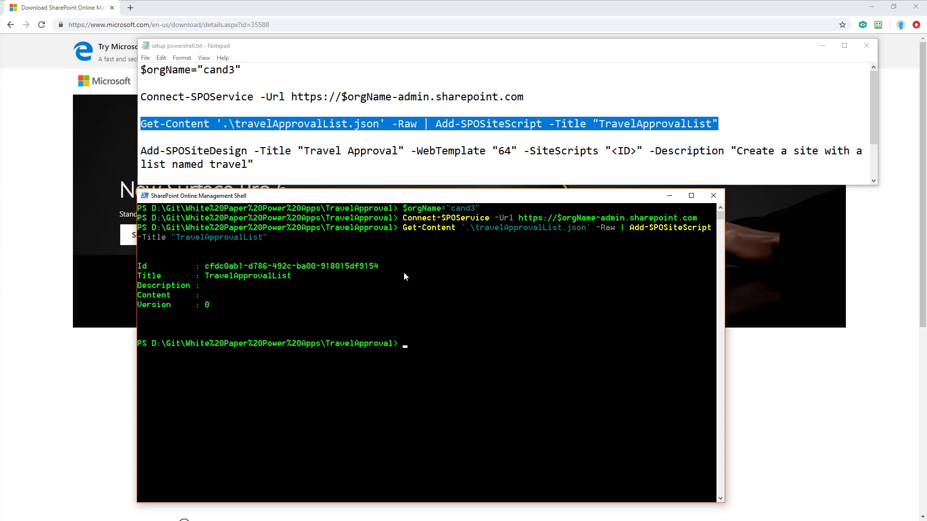
# - Copy the new site script's Id from the shell output and replace the <ID> placeholder in the Add-SPOSiteDesign command with it
pyautogui.moveTo(206, 266); pyautogui.dragTo(220, 273)
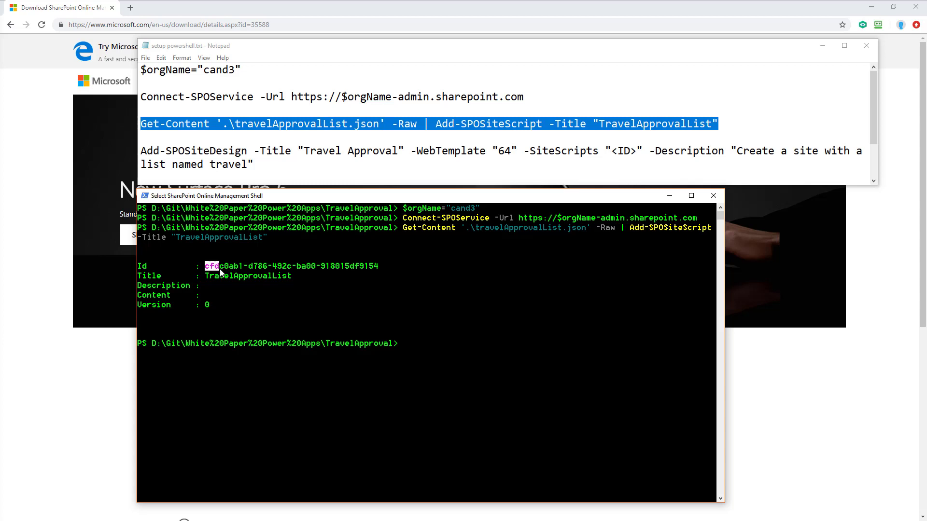
pyautogui.moveTo(296, 273); pyautogui.dragTo(376, 271)
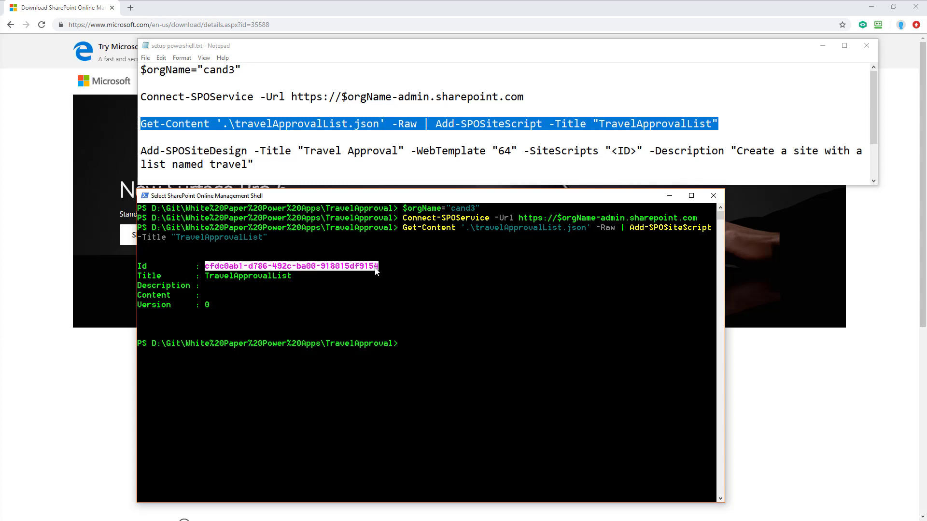
pyautogui.hotkey('ctrl', 'c')
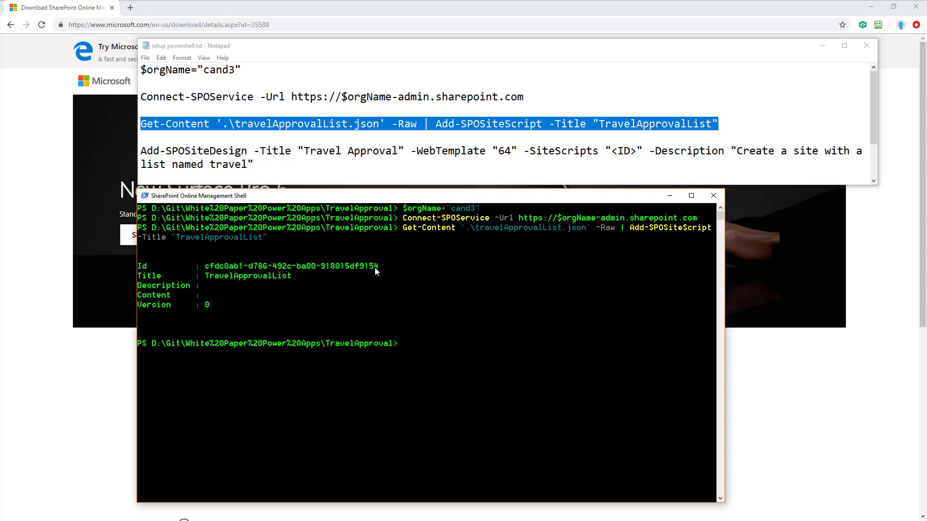
pyautogui.moveTo(611, 151); pyautogui.dragTo(635, 151)
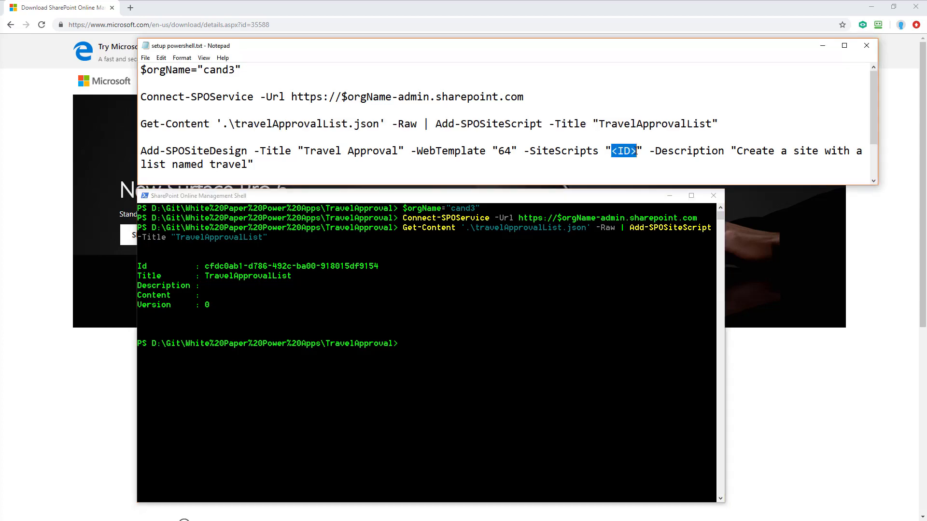
pyautogui.hotkey('ctrl', 'v')
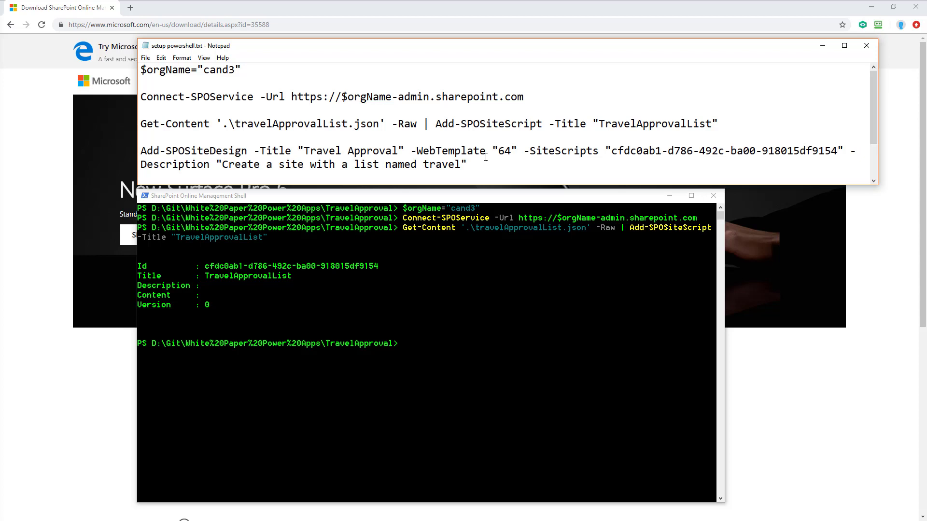
# - Run the completed Add-SPOSiteDesign command in the shell, with title "Travel Approval" and web template "64"
pyautogui.moveTo(472, 163); pyautogui.dragTo(140, 147)
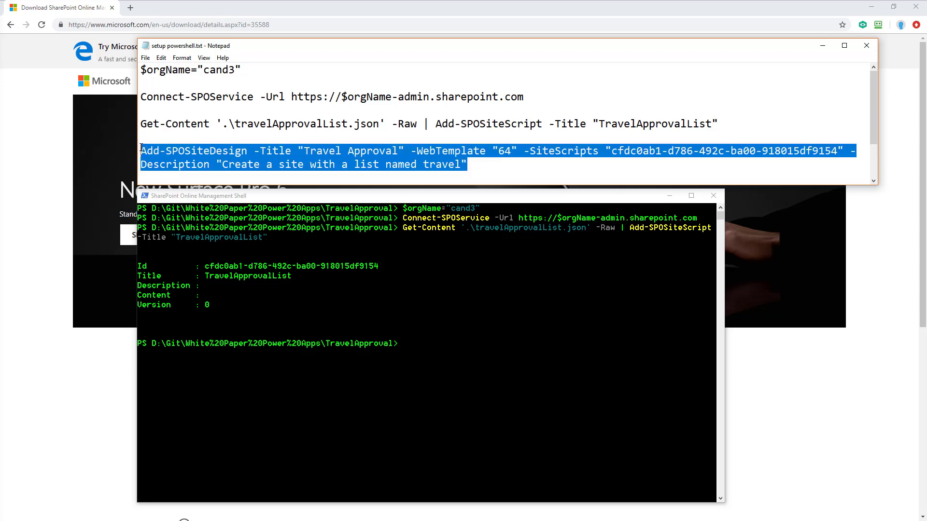
pyautogui.click(430, 369)
pyautogui.rightClick(428, 367)
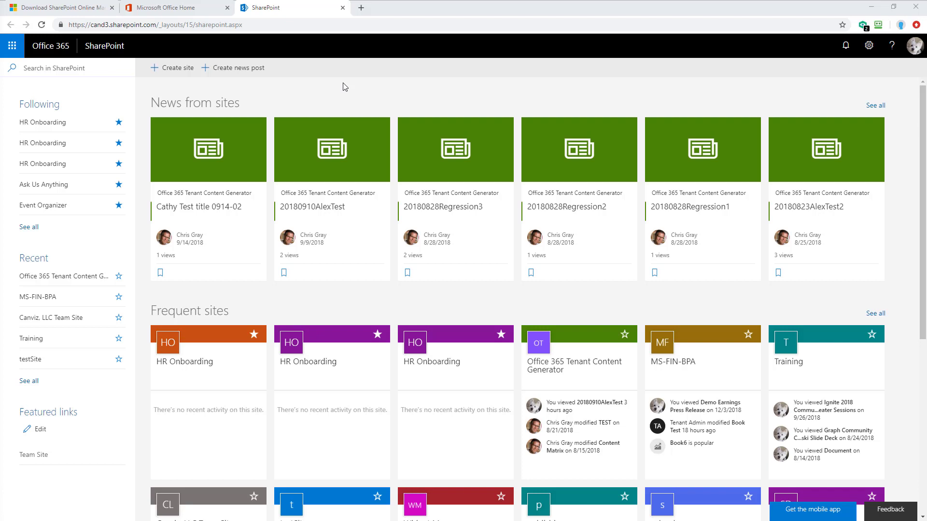
# - Examine the organization name in the SharePoint home page's web address in the browser
pyautogui.click(104, 25)
pyautogui.moveTo(91, 25); pyautogui.dragTo(110, 28)
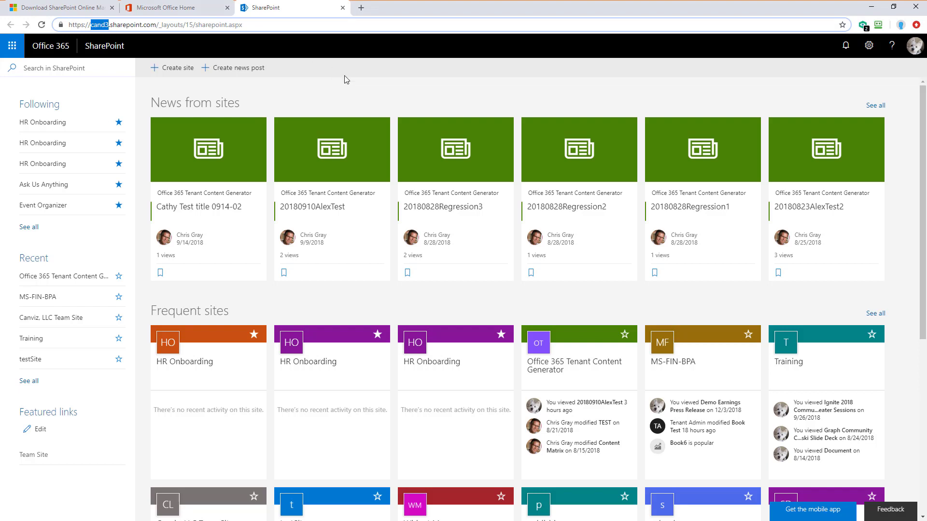
pyautogui.click(273, 25)
# - Create a SharePoint team site with the Travel Approval design, name it Travel, and continue to adding group members
pyautogui.click(166, 71)
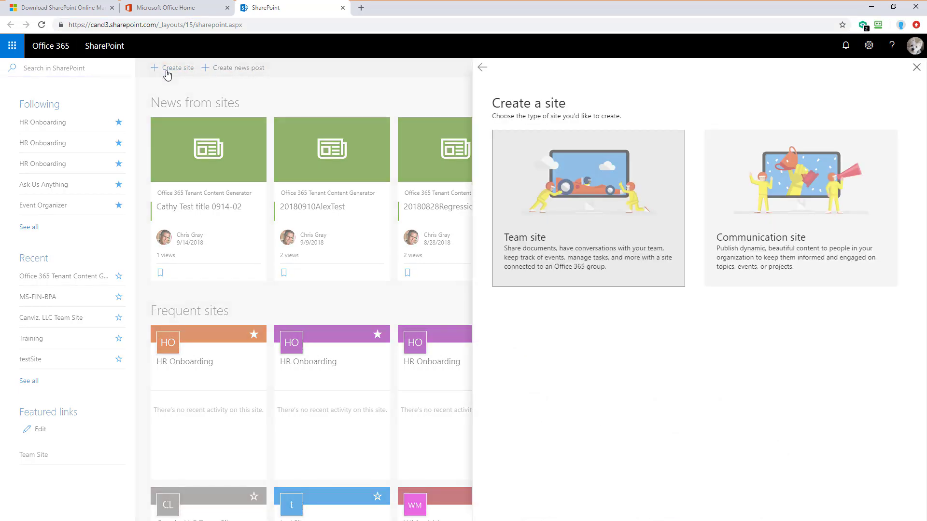
pyautogui.click(599, 232)
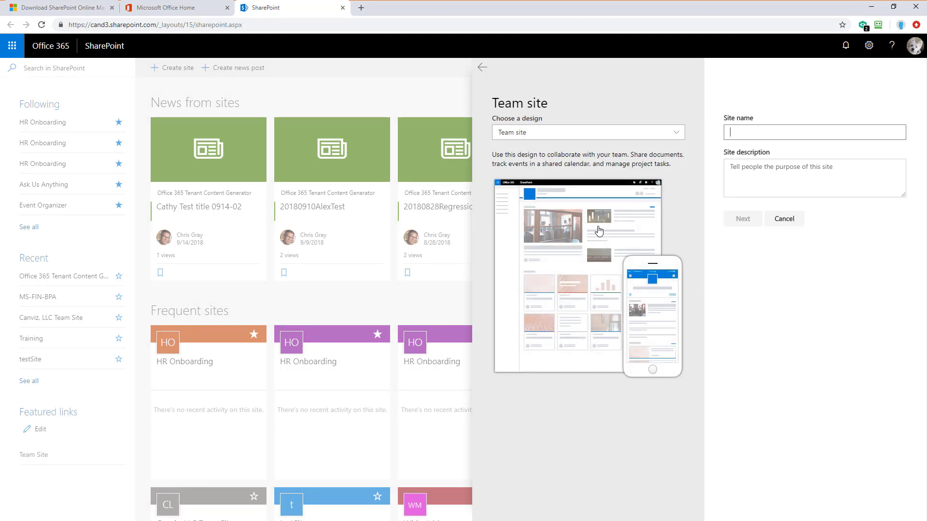
pyautogui.click(550, 135)
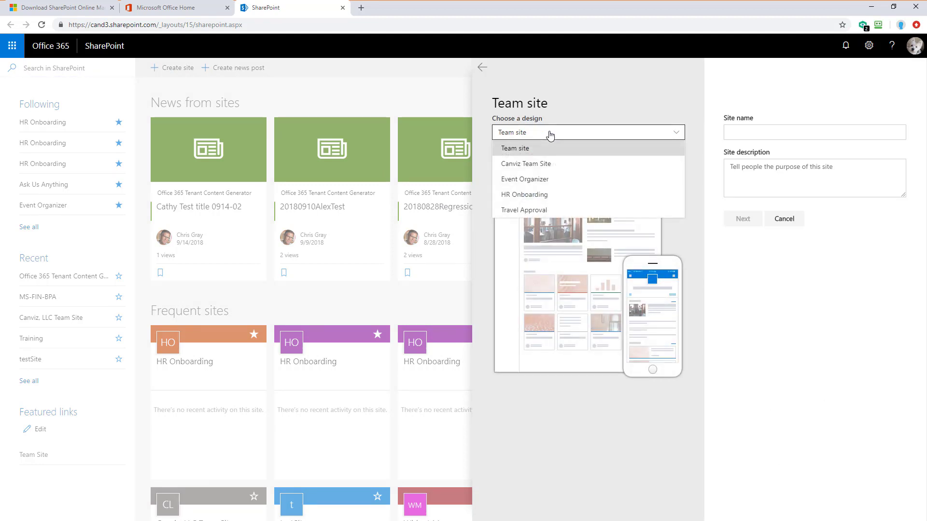
pyautogui.click(557, 210)
pyautogui.click(749, 132)
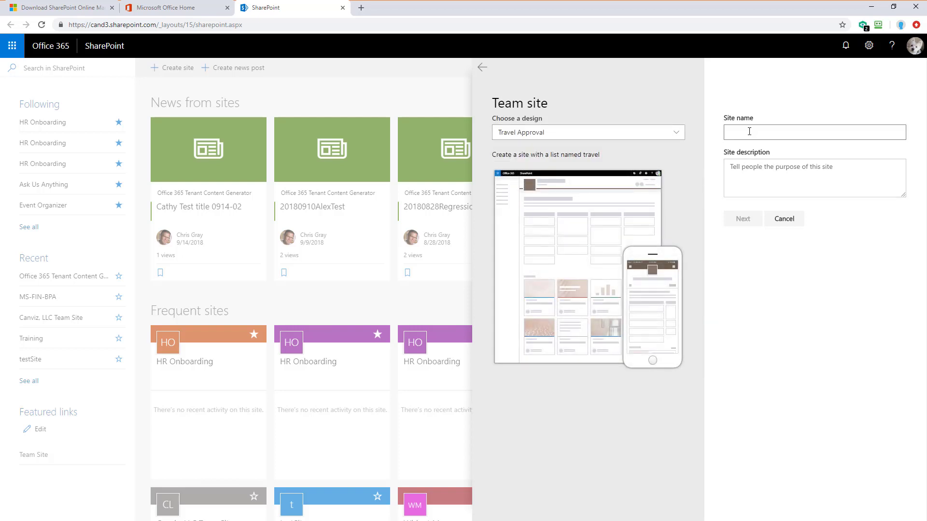
pyautogui.write('Travel')
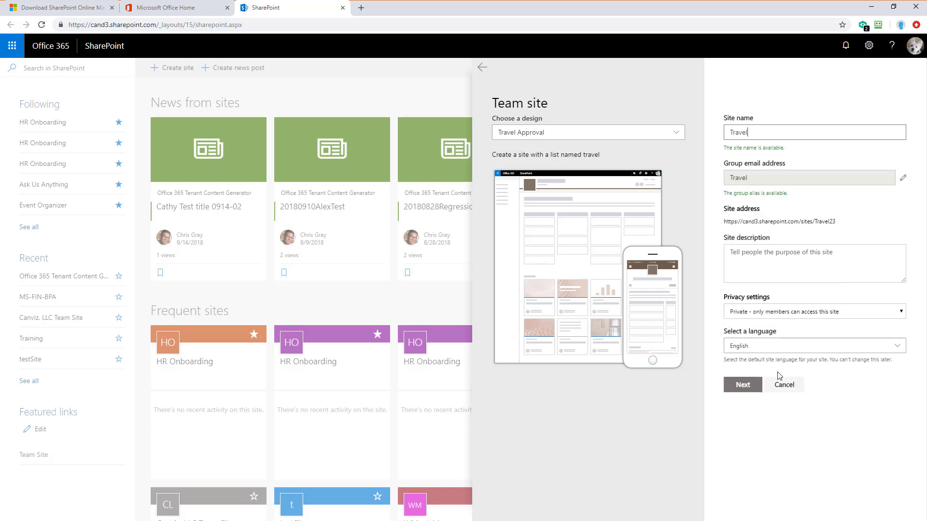
pyautogui.click(751, 387)
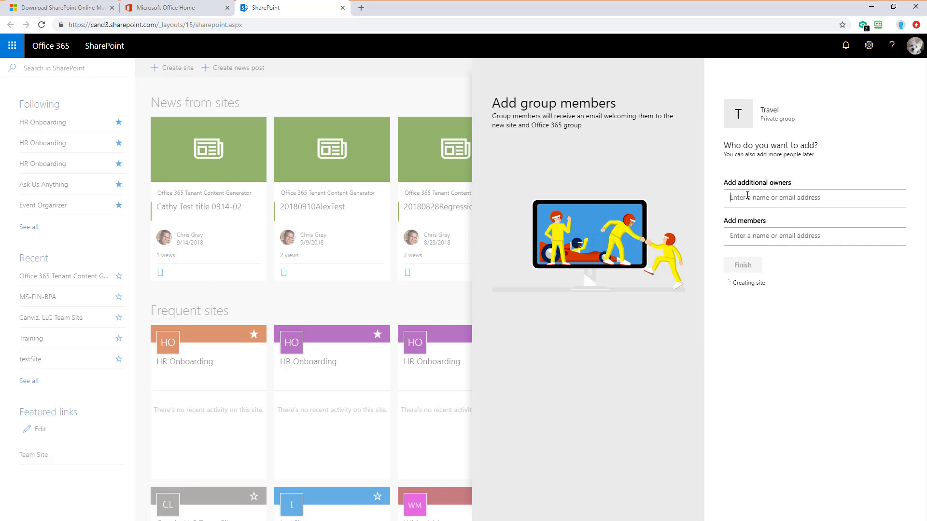
# - Add a colleague as an additional owner of the Travel site, finish the setup, and view the updated site
pyautogui.write('alisa')
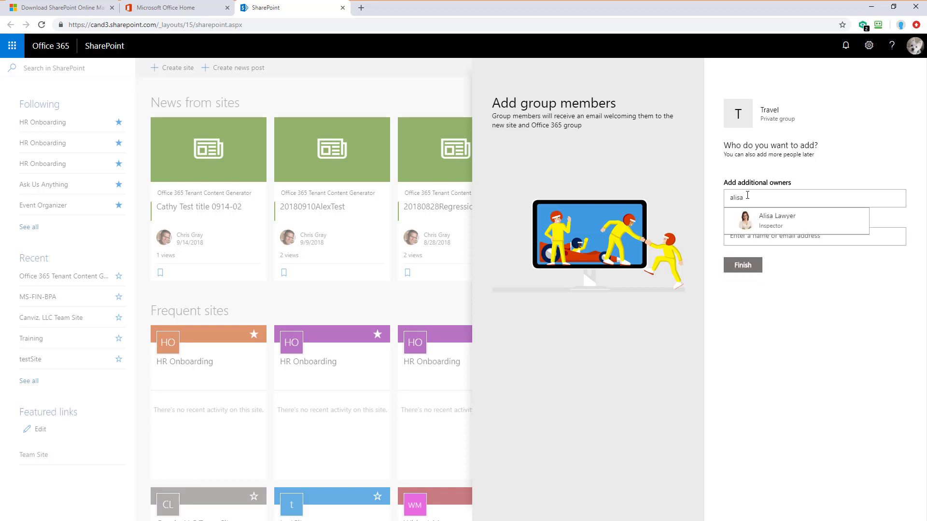
pyautogui.click(788, 224)
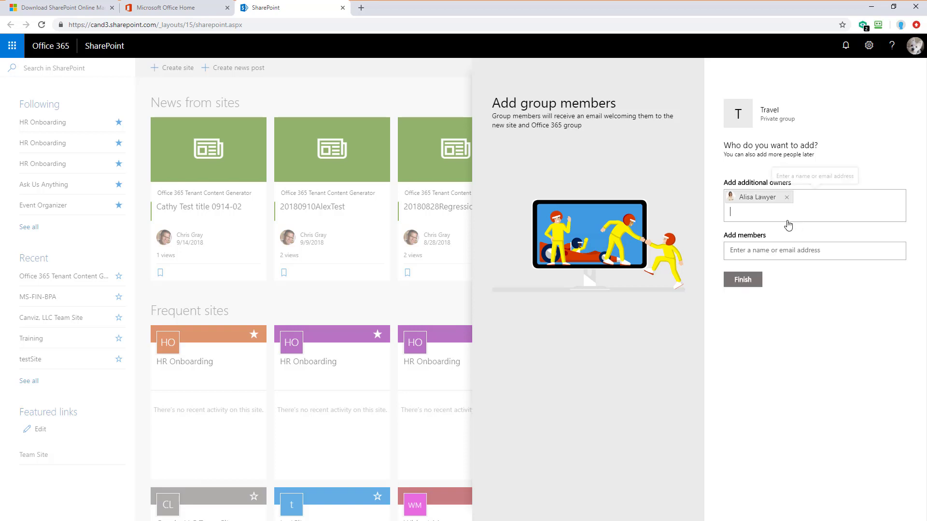
pyautogui.click(760, 282)
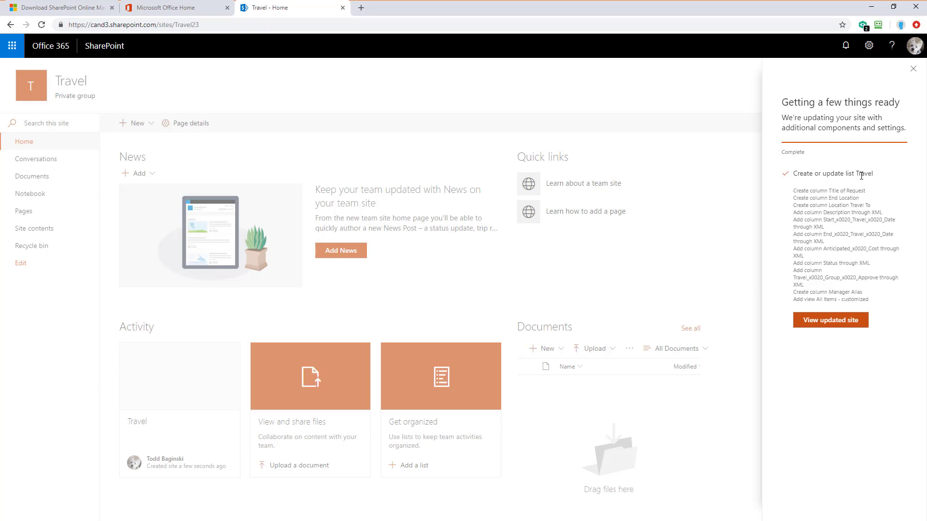
pyautogui.click(863, 325)
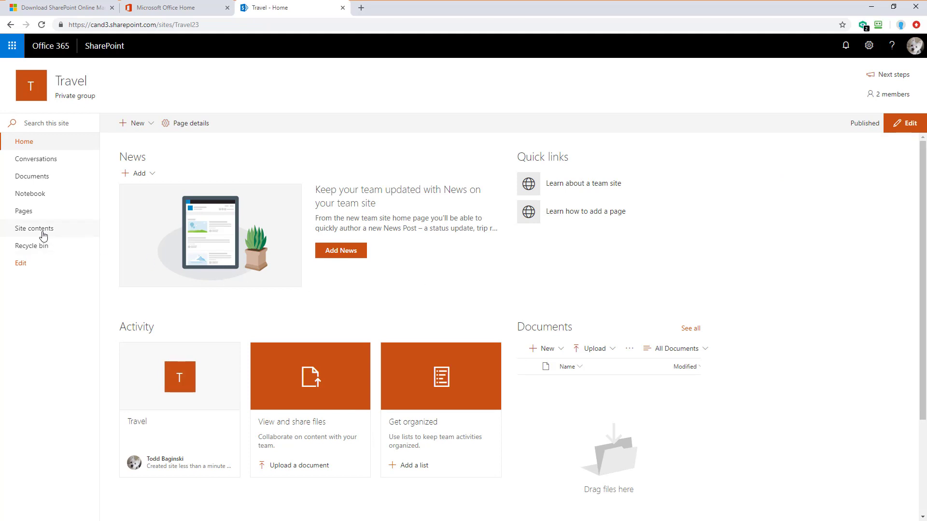
# - Open the Travel list from the Travel site's contents
pyautogui.click(43, 235)
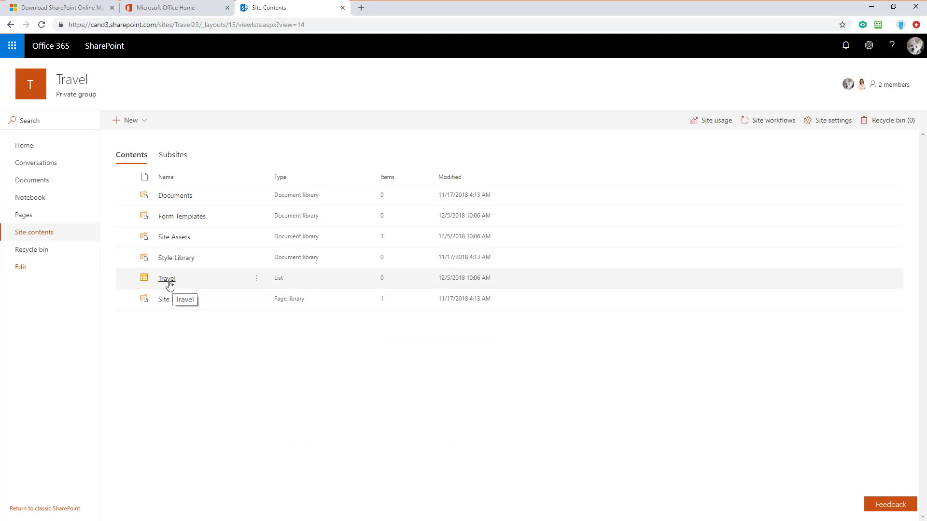
pyautogui.click(169, 282)
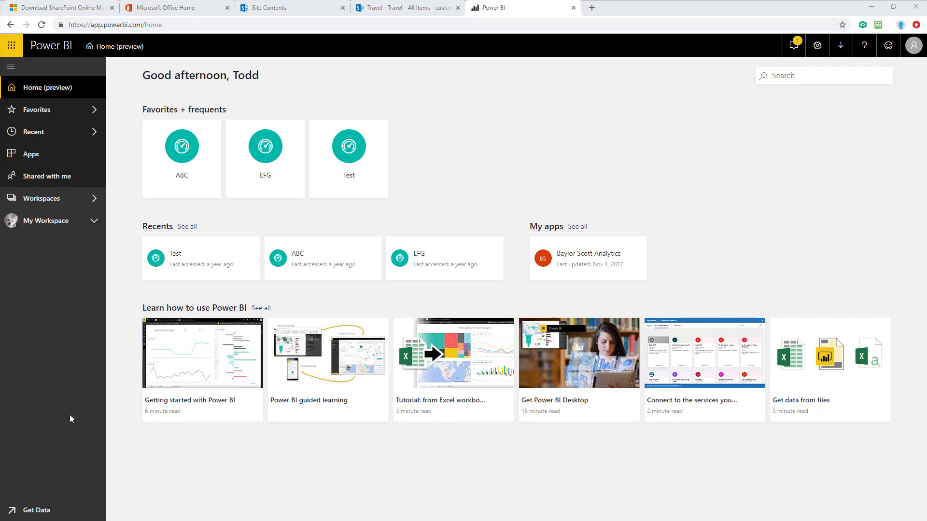
# - Begin a new Power BI app workspace in the browser and name it "Travel Requests"
pyautogui.click(94, 200)
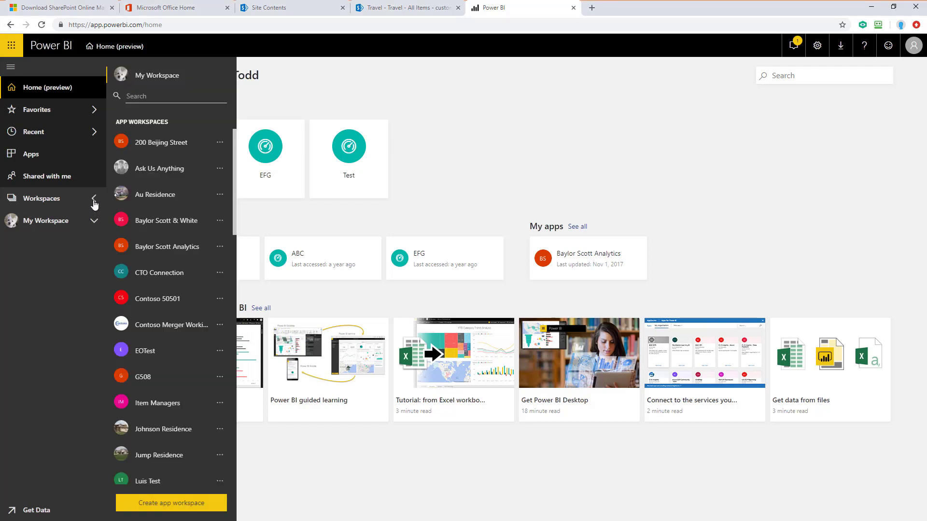
pyautogui.click(162, 505)
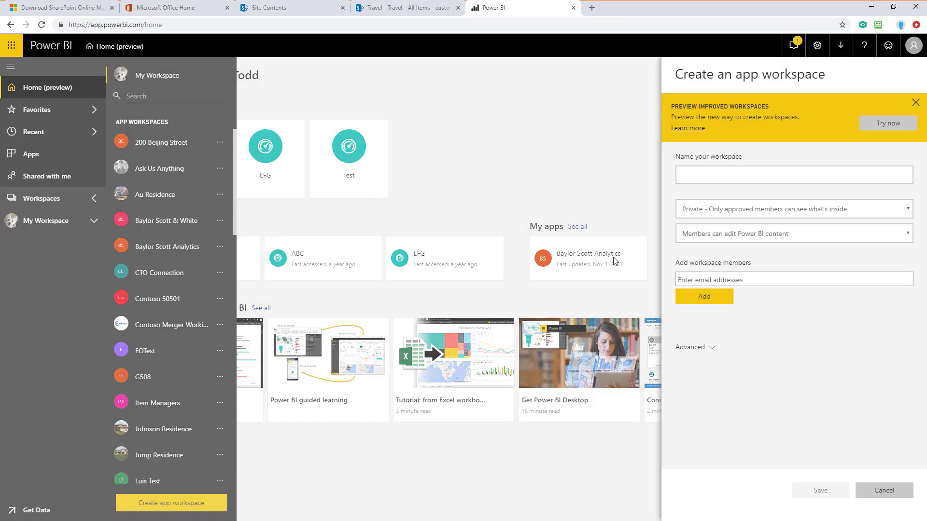
pyautogui.click(717, 178)
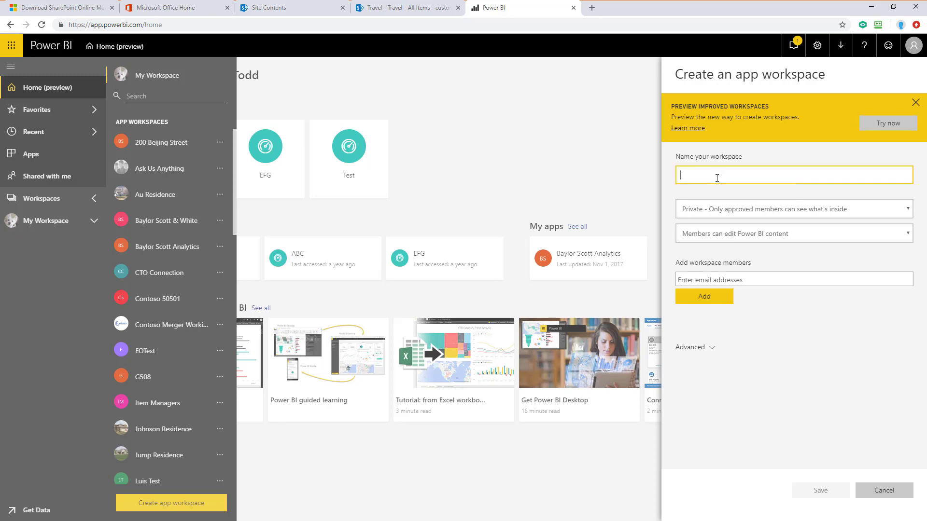
pyautogui.write('Travel Requests')
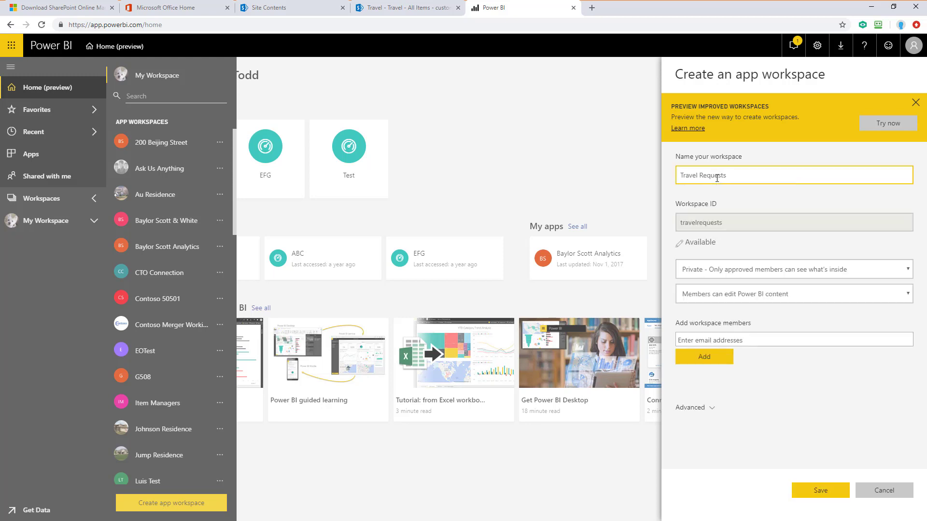
# - Add a colleague as a member of the Travel Requests workspace and save the workspace
pyautogui.click(748, 344)
pyautogui.click(748, 341)
pyautogui.write('alisal')
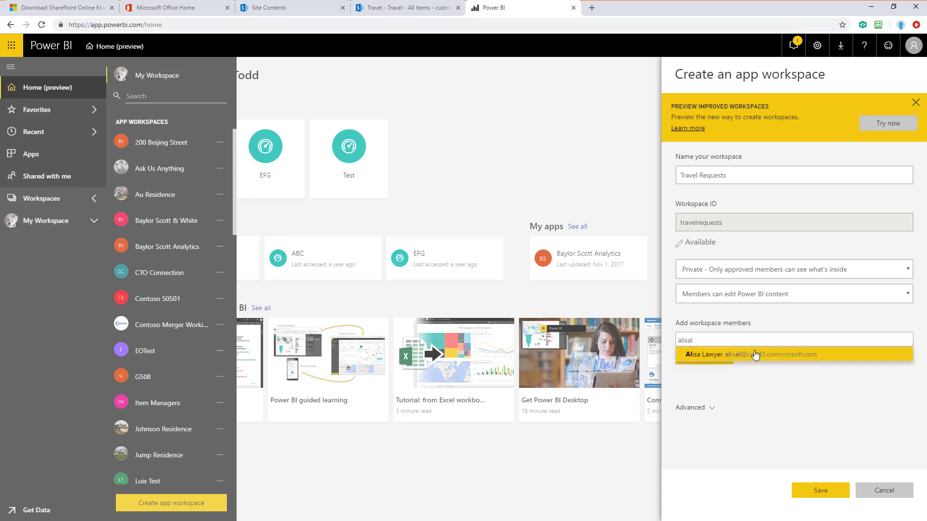
pyautogui.click(755, 355)
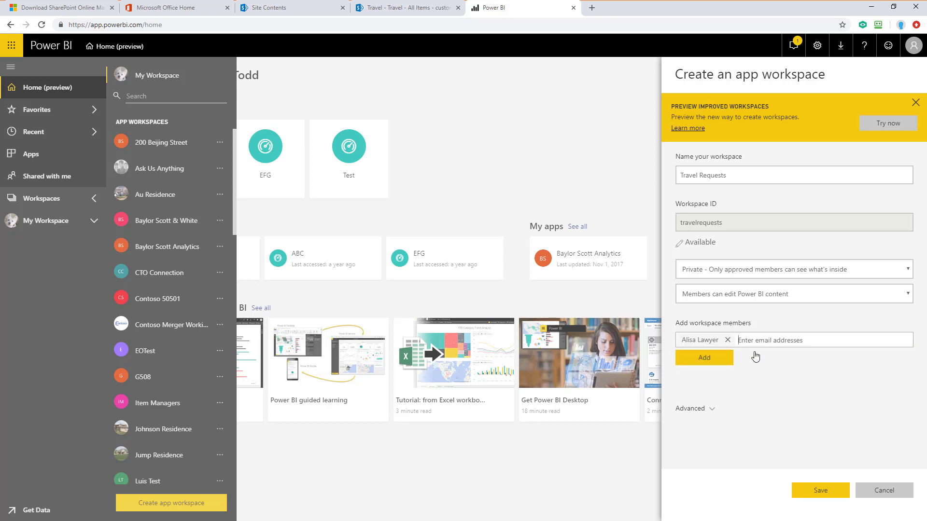
pyautogui.click(715, 359)
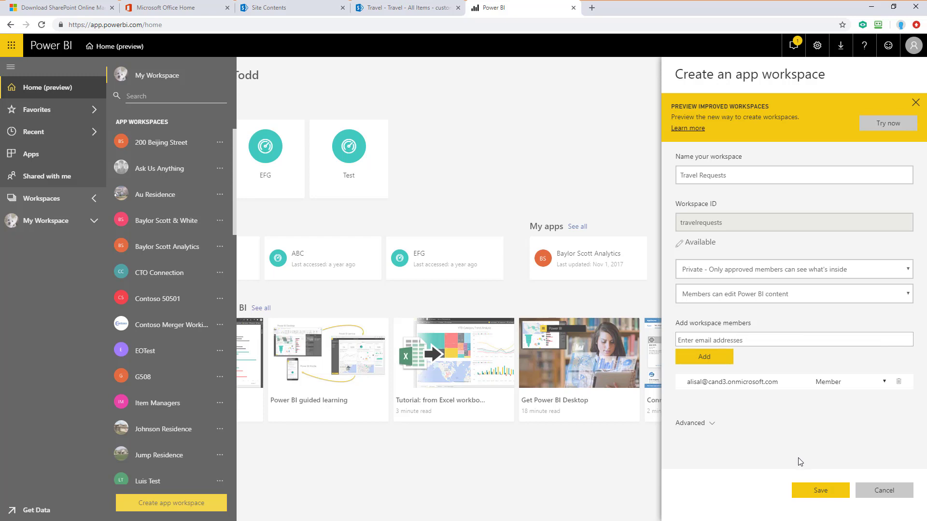
pyautogui.click(821, 495)
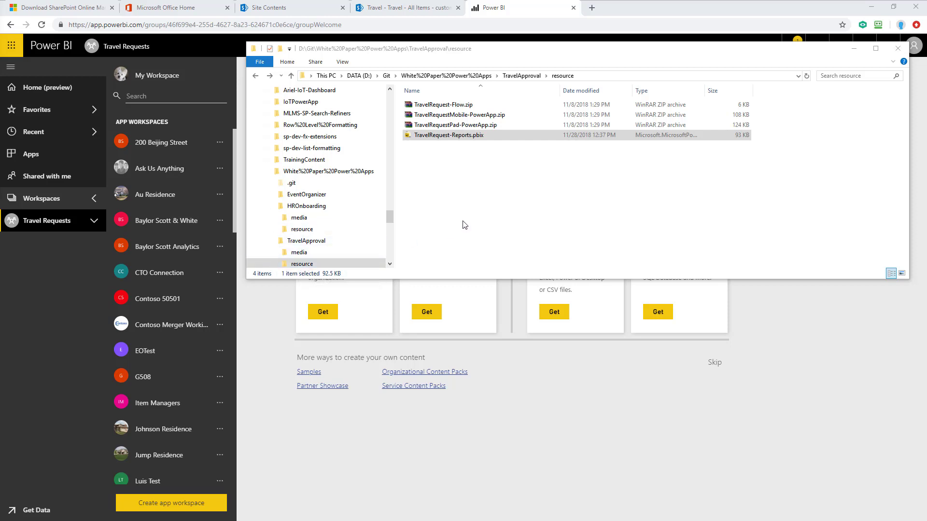
# - Open TravelRequest-Reports.pbix from the TravelApproval resource folder in Power BI Desktop and edit its queries
pyautogui.click(460, 137)
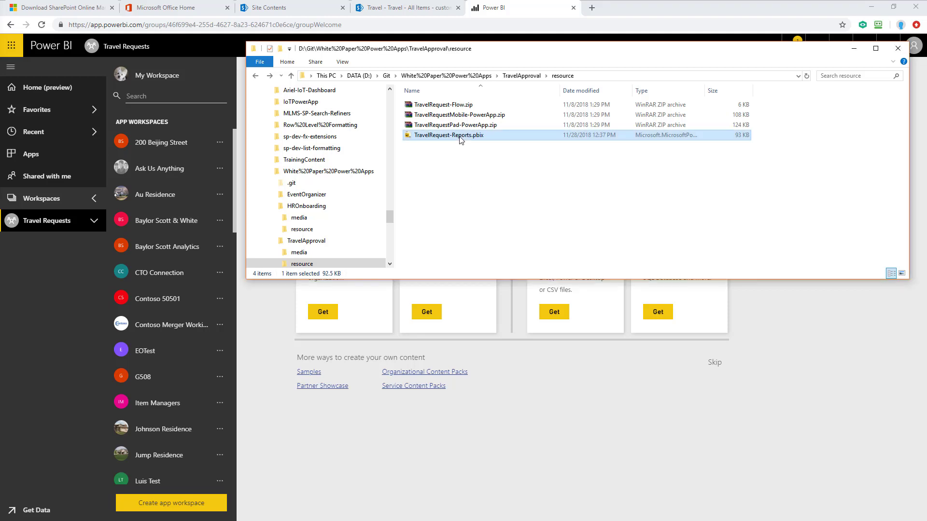
pyautogui.doubleClick(460, 137)
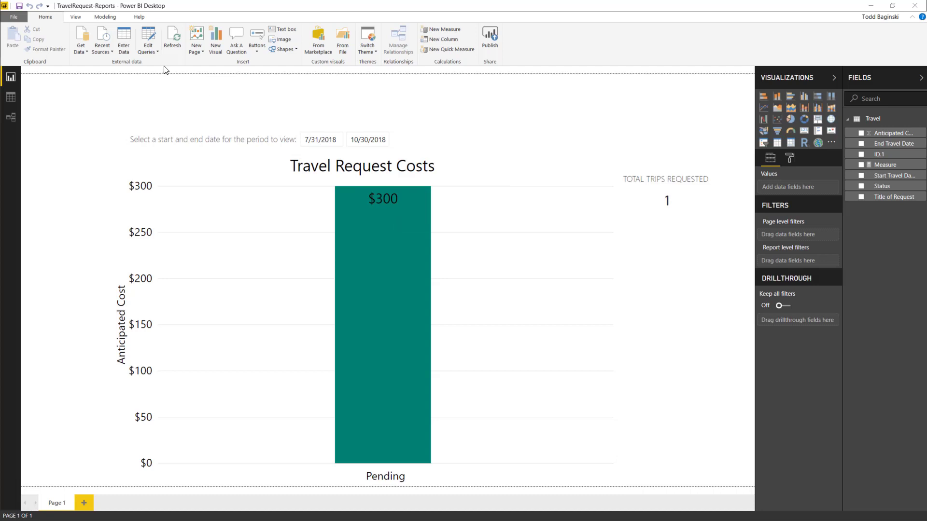
pyautogui.click(156, 48)
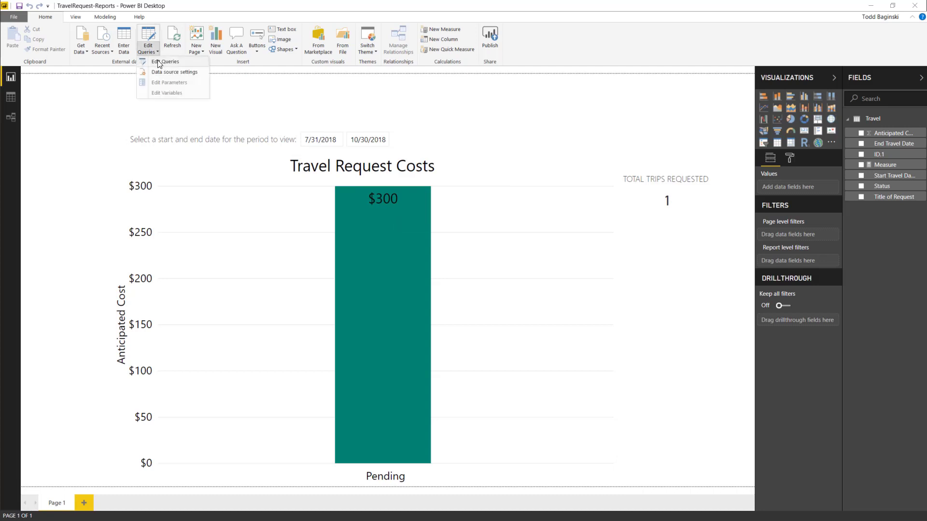
pyautogui.click(158, 61)
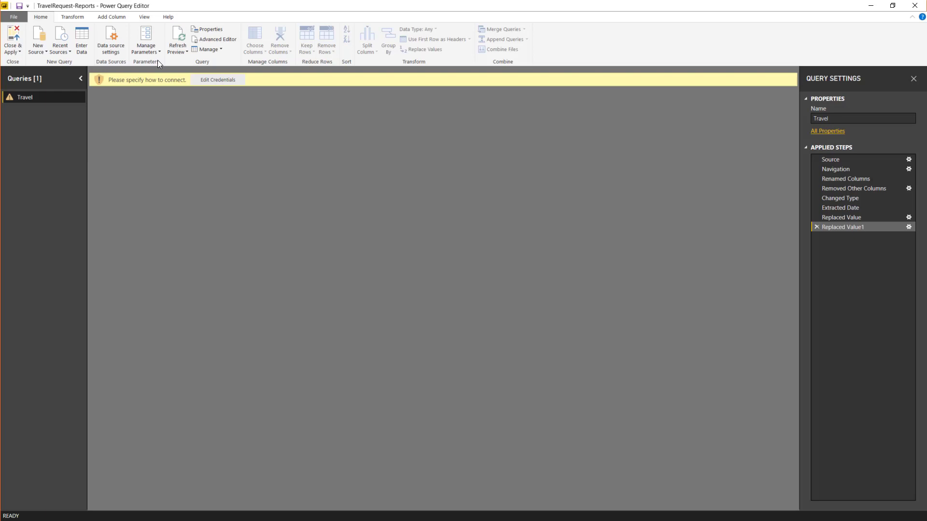
# - Open the report's SharePoint data source for changing and copy the Travel site's URL, up to "Travel23", from the browser
pyautogui.click(109, 47)
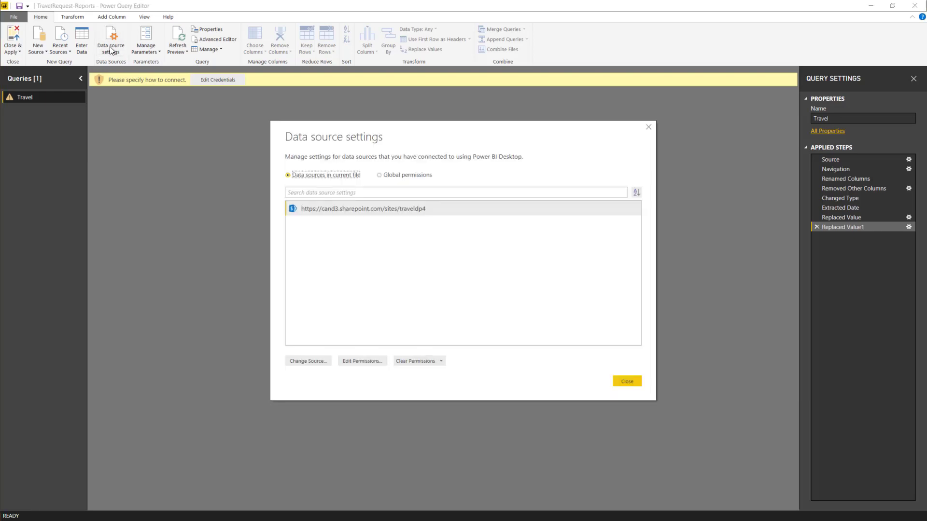
pyautogui.click(318, 363)
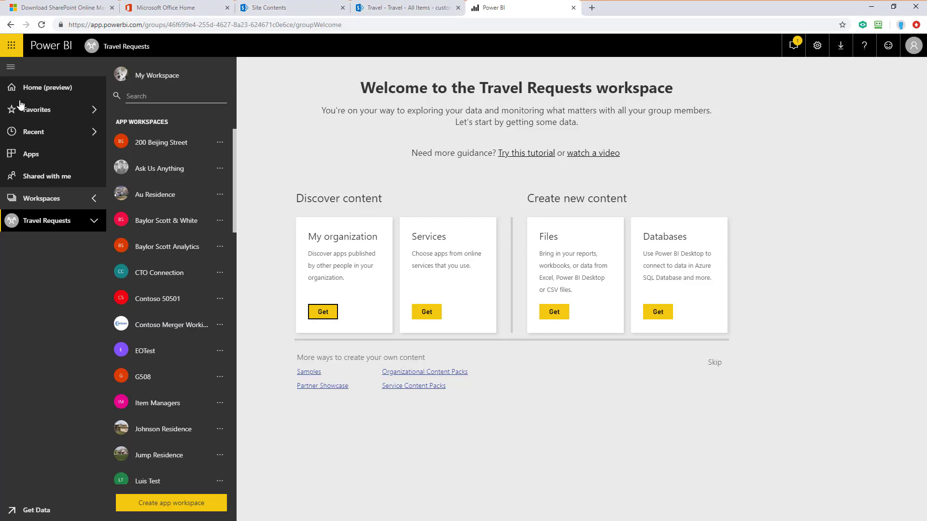
pyautogui.click(269, 13)
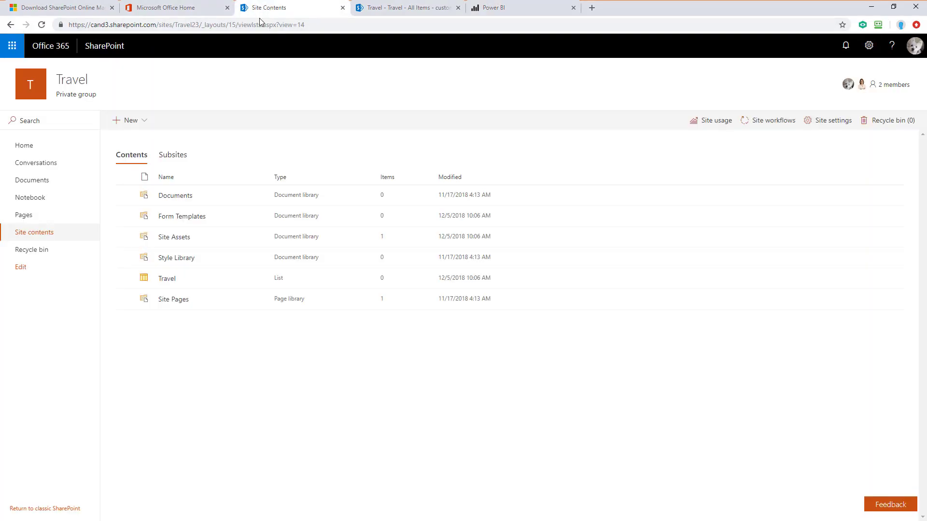
pyautogui.click(176, 24)
pyautogui.click(199, 25)
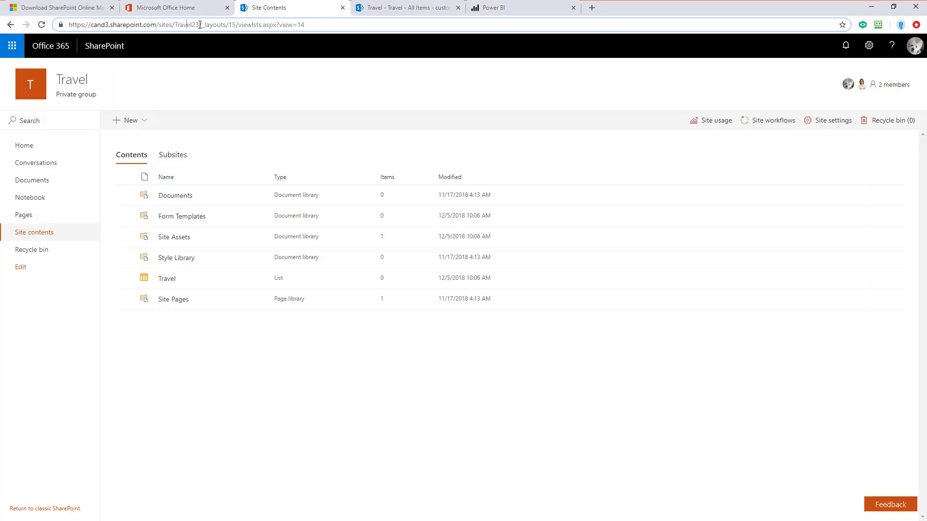
pyautogui.moveTo(199, 25); pyautogui.dragTo(50, 16)
pyautogui.hotkey('ctrl', 'c')
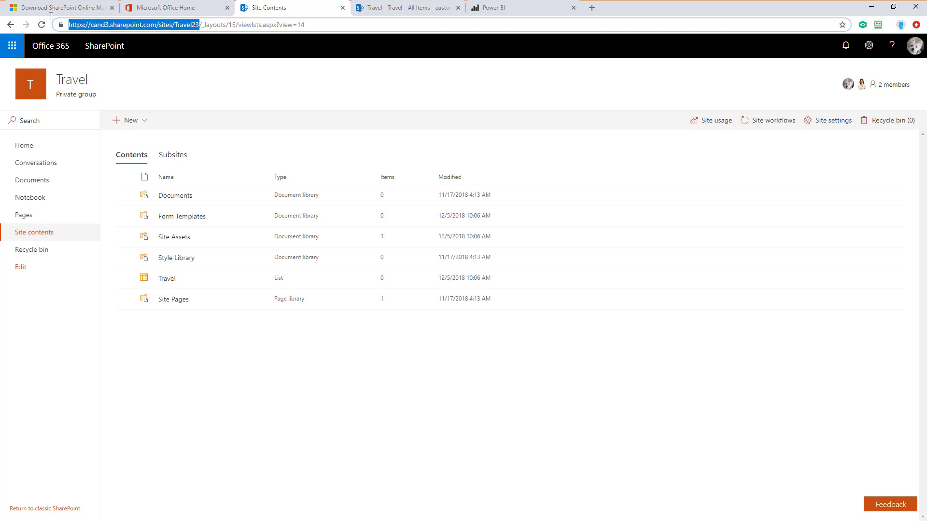
pyautogui.click(504, 9)
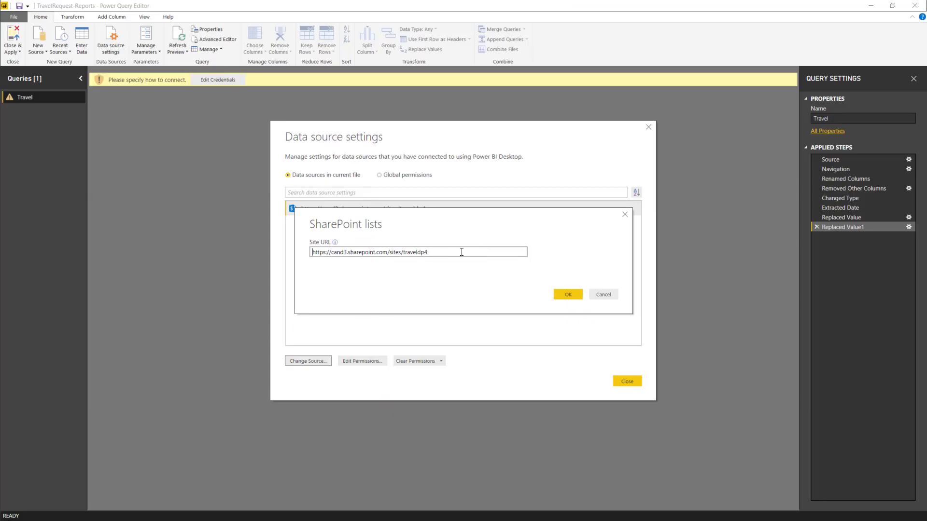
pyautogui.write('4')
pyautogui.moveTo(457, 252); pyautogui.dragTo(305, 252)
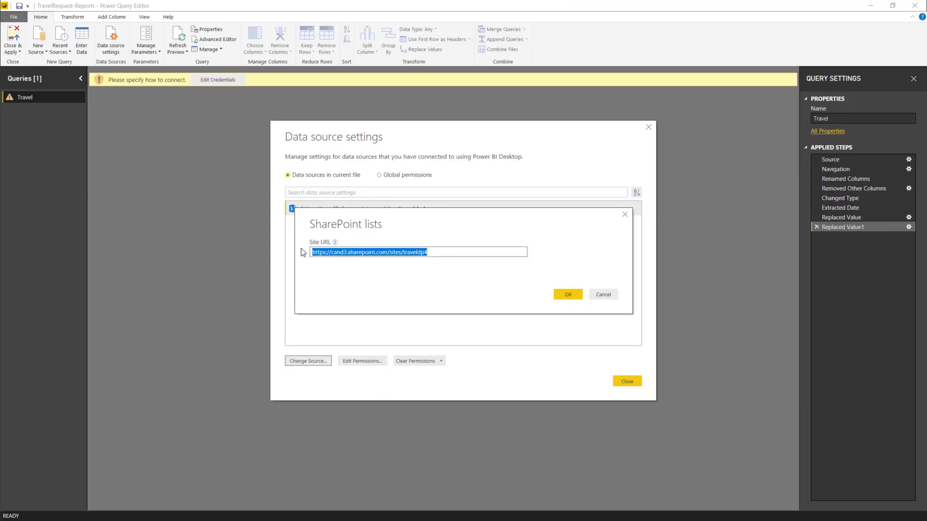
pyautogui.hotkey('ctrl', 'v')
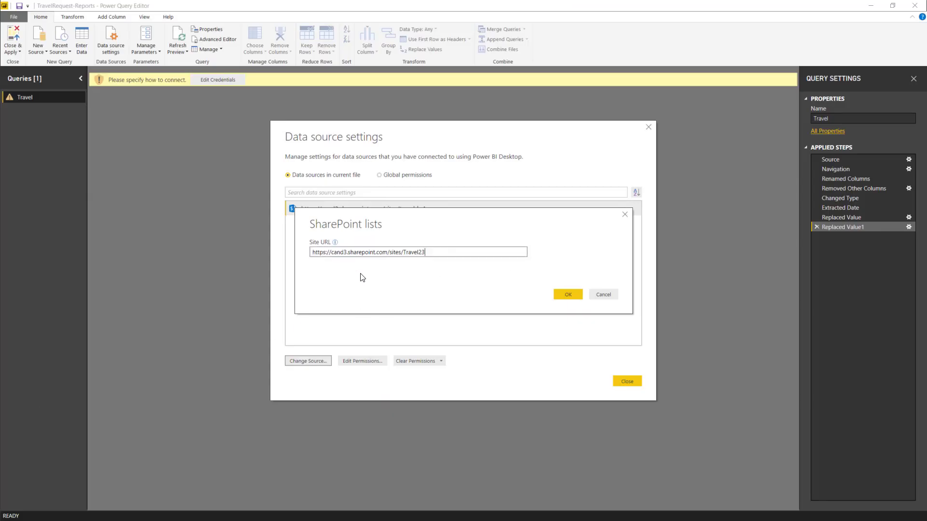
pyautogui.click(567, 299)
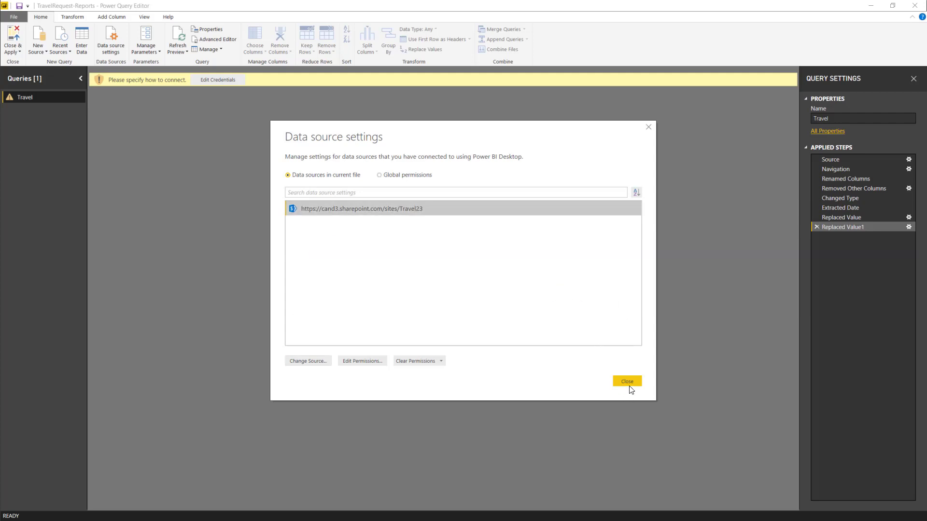
pyautogui.click(628, 382)
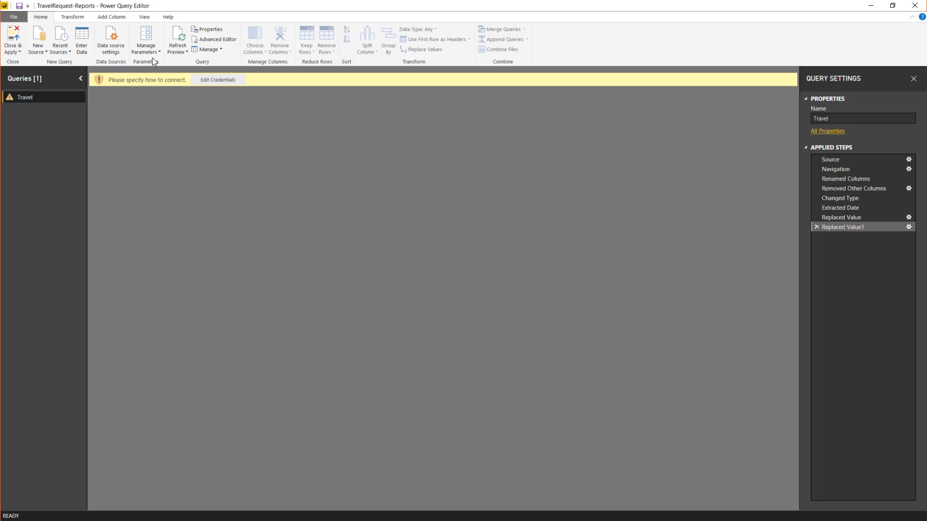
# - Refresh the query preview and edit the source credentials, signing in with the organization's Microsoft account
pyautogui.click(179, 43)
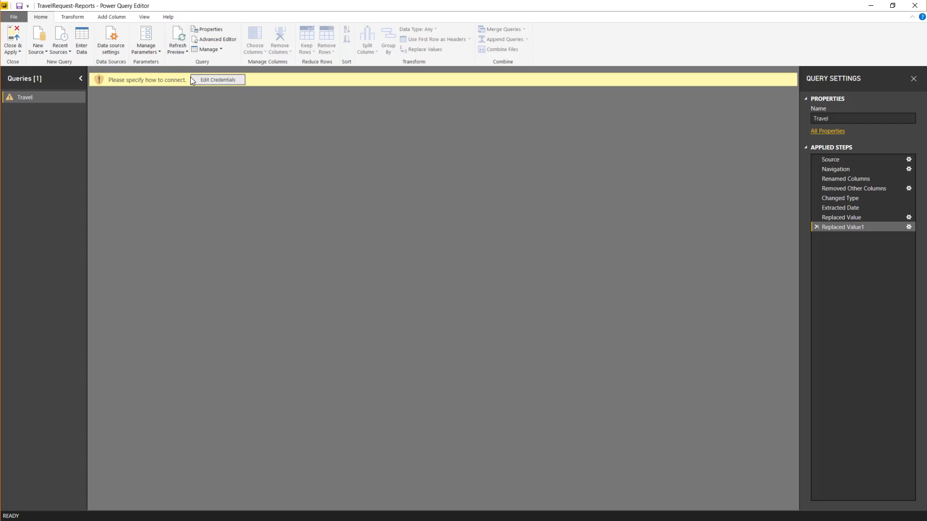
pyautogui.click(241, 82)
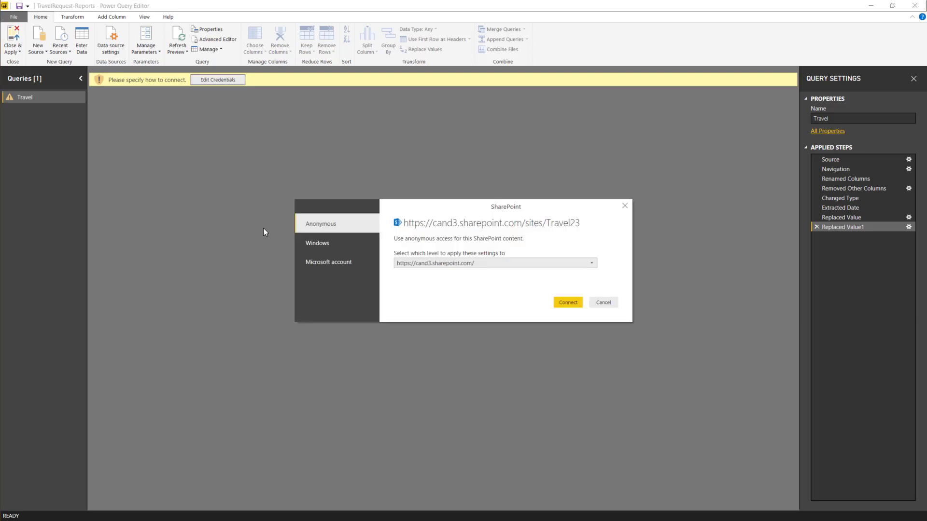
pyautogui.click(335, 263)
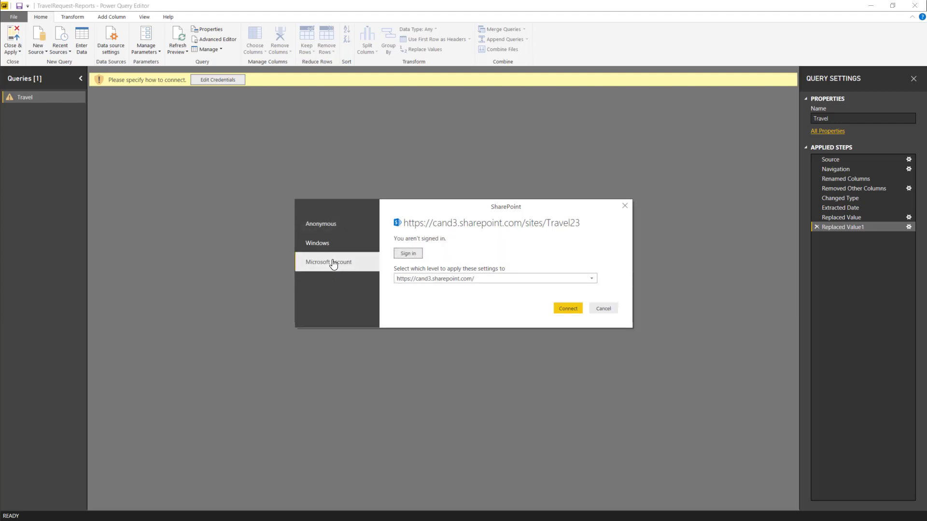
pyautogui.click(420, 256)
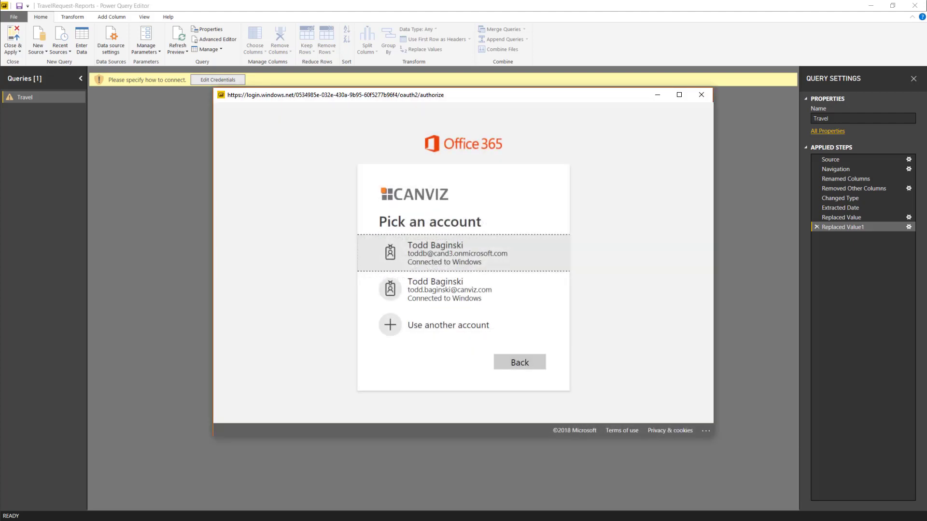
pyautogui.click(458, 257)
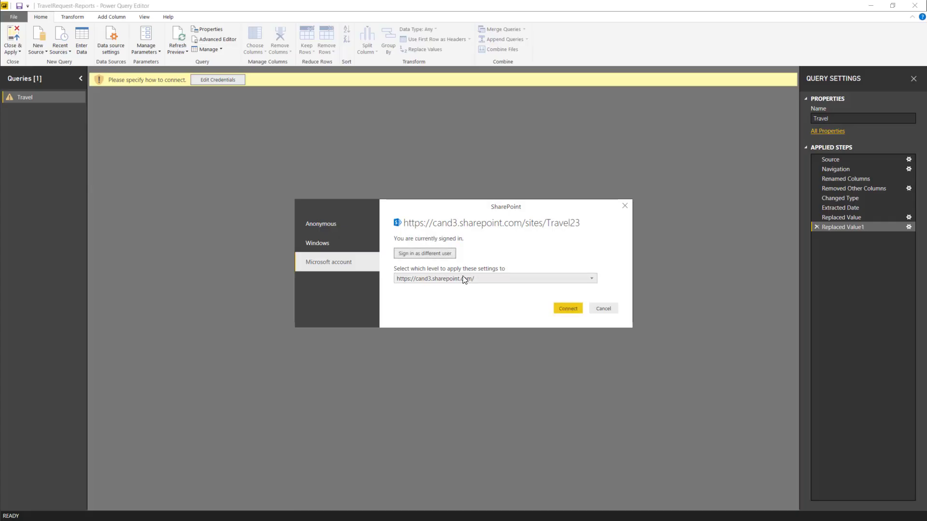
pyautogui.click(463, 279)
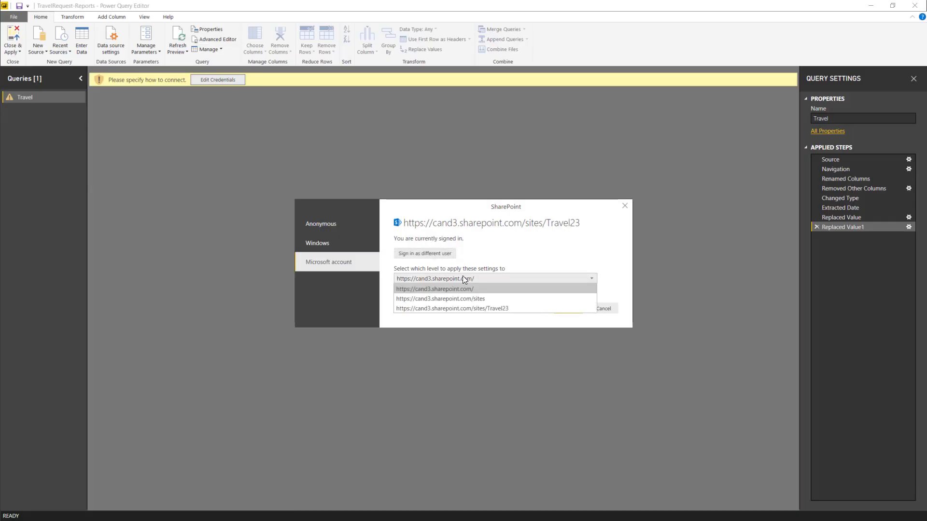
pyautogui.click(466, 308)
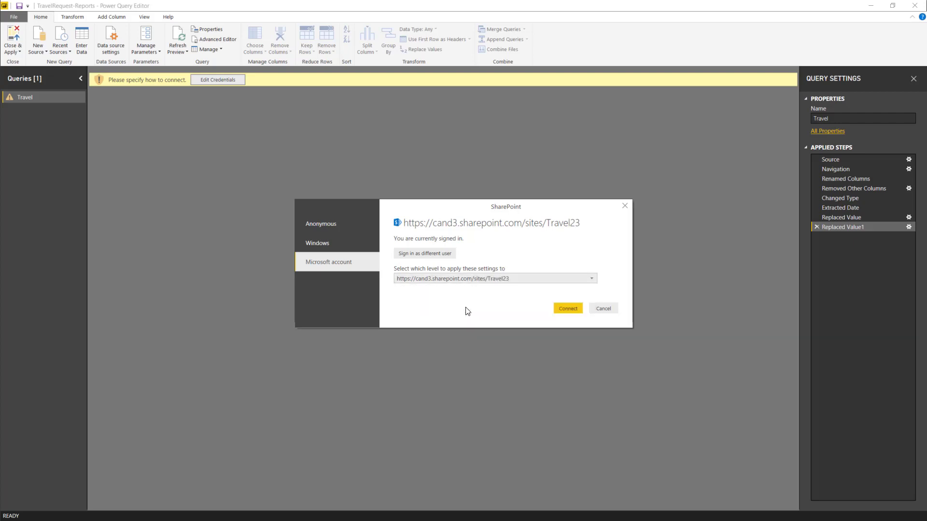
pyautogui.click(566, 308)
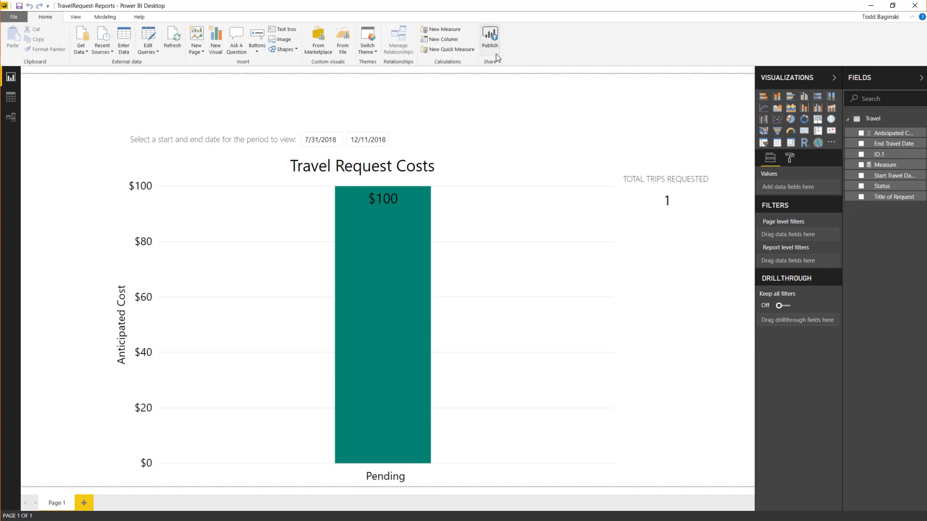
# - Save the report changes and publish the report to the Travel Requests workspace
pyautogui.click(491, 38)
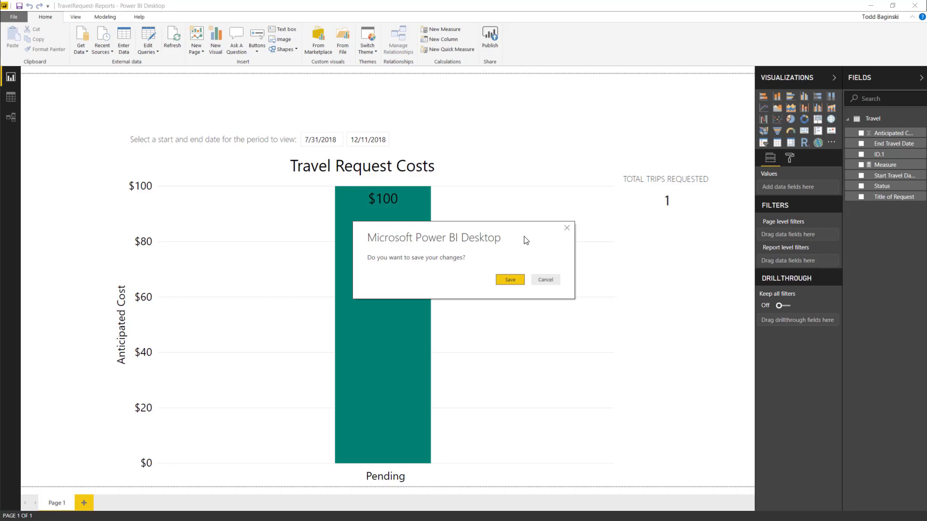
pyautogui.click(510, 279)
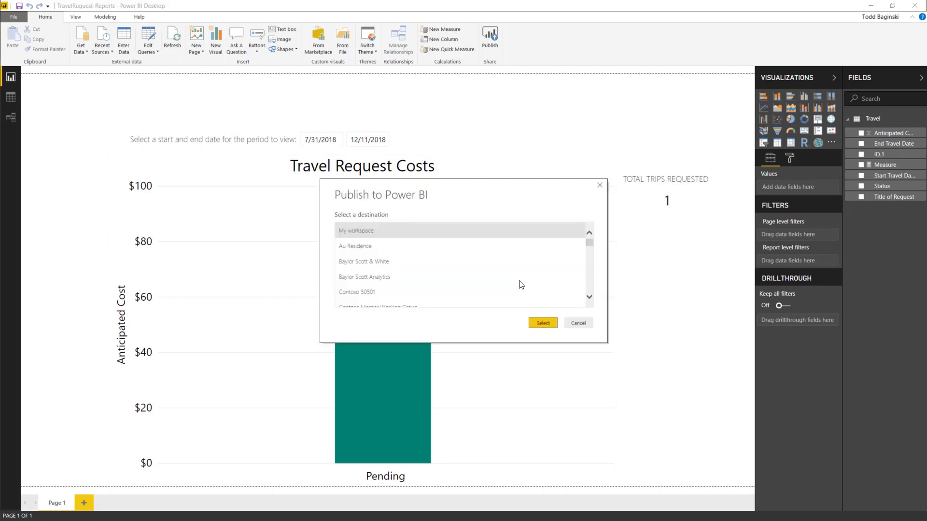
pyautogui.moveTo(589, 243); pyautogui.dragTo(588, 274)
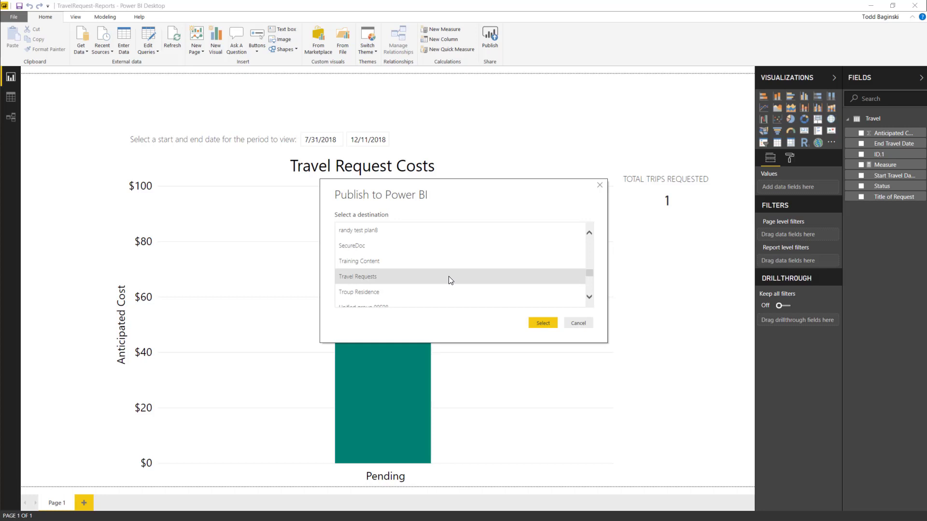
pyautogui.click(538, 325)
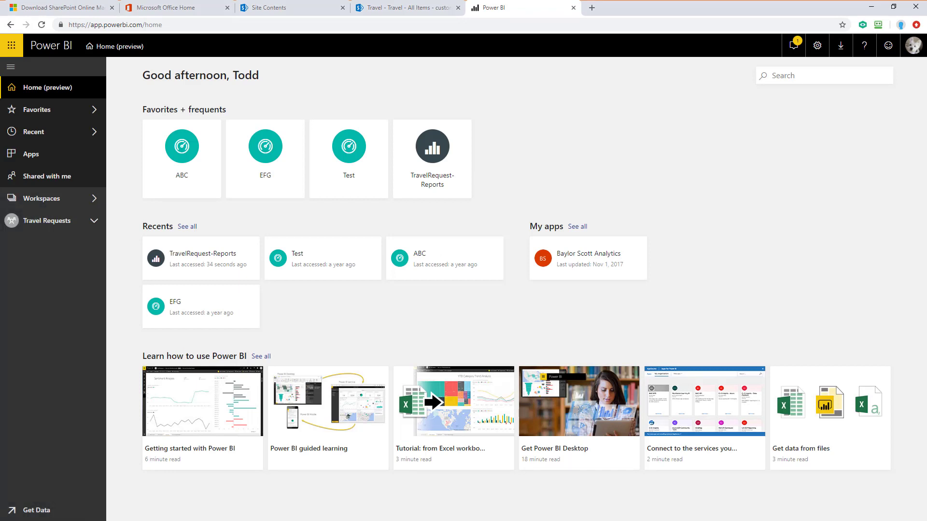
# - Open TravelRequest-Reports from the Travel Requests workspace in the browser and pin its page live to a new dashboard named "Travel Report"
pyautogui.click(95, 223)
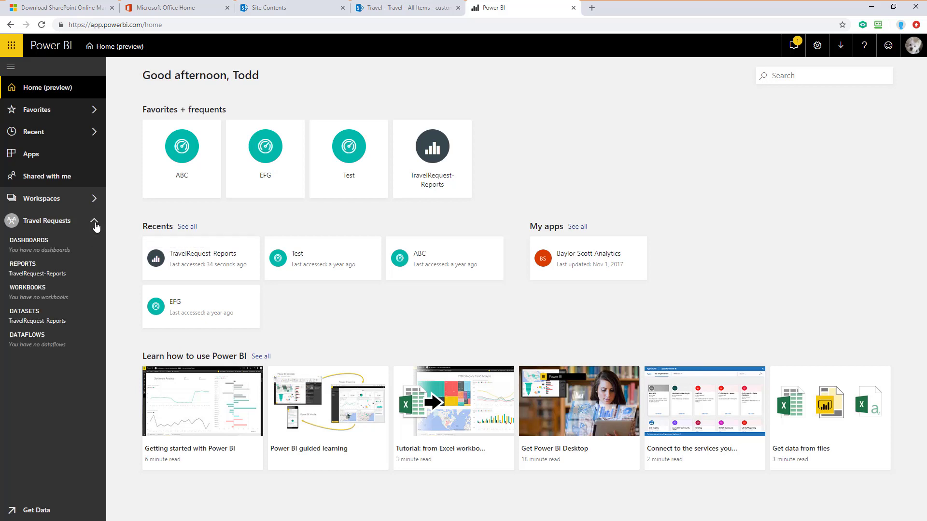
pyautogui.click(60, 275)
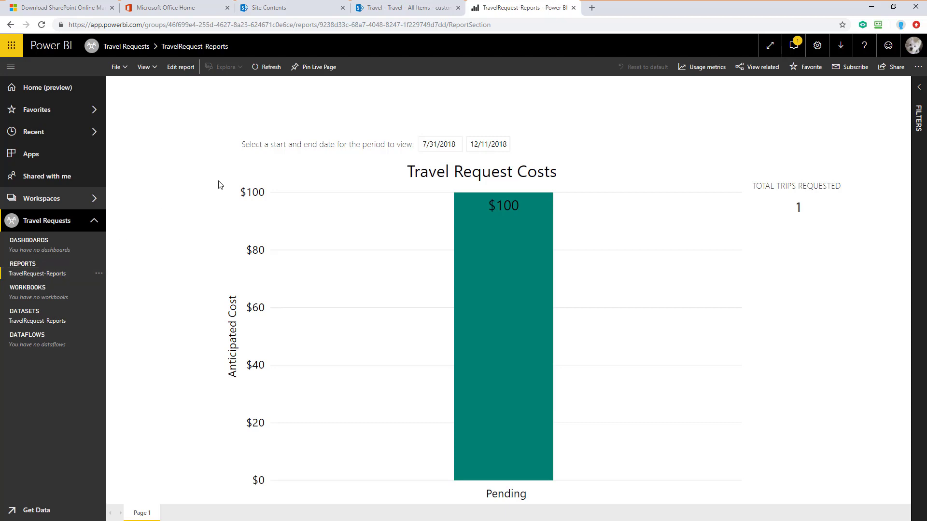
pyautogui.click(320, 69)
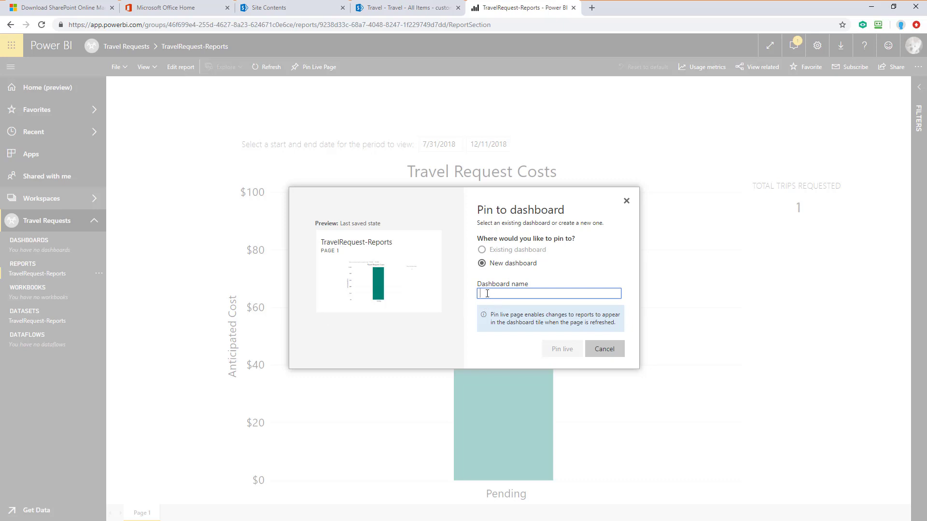
pyautogui.write('travel ')
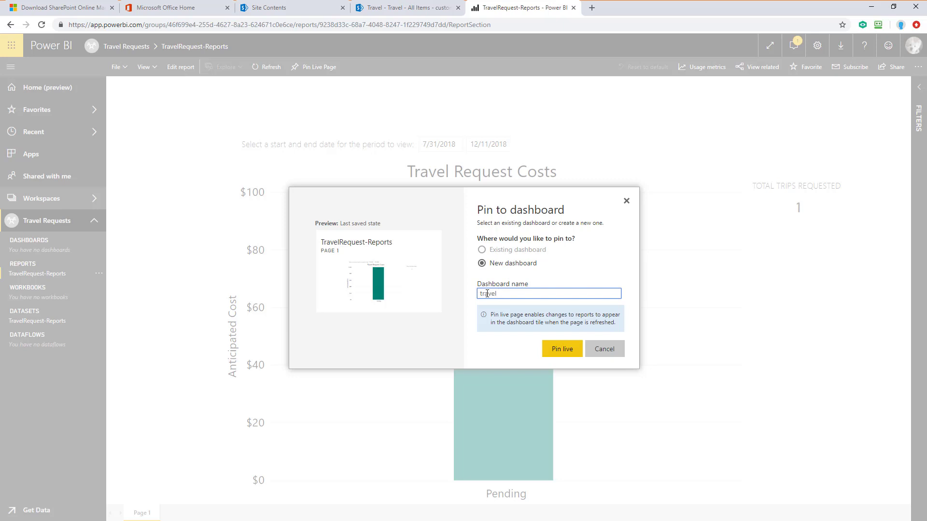
pyautogui.write('Report')
pyautogui.press('Delete')
pyautogui.write('T')
pyautogui.click(558, 350)
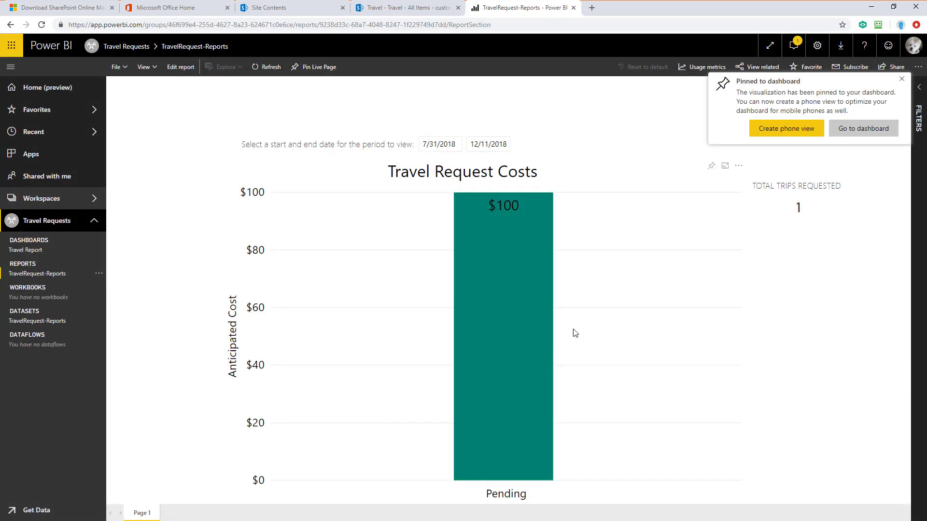
pyautogui.click(901, 81)
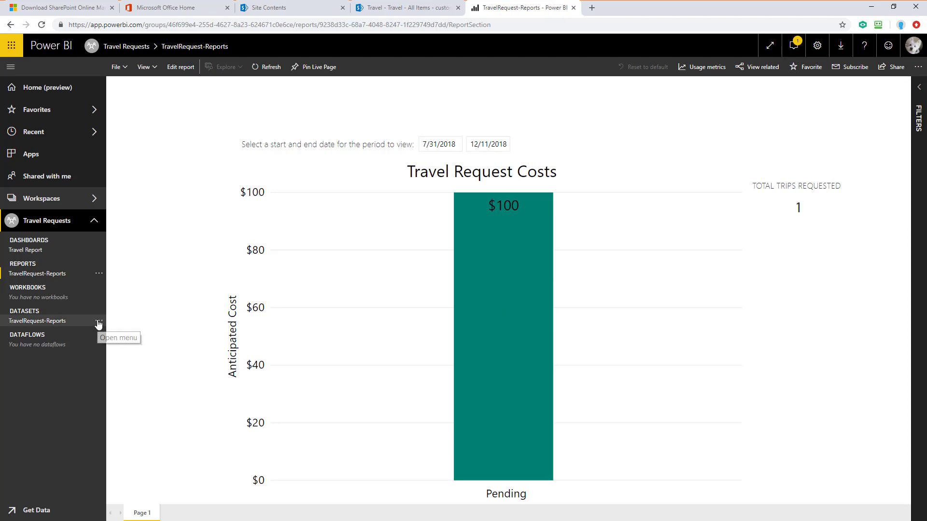
# - Open the TravelRequest-Reports dataset's refresh settings and update its SharePoint credentials with OAuth2 authentication, signing in with the already signed-in organizational account
pyautogui.click(98, 323)
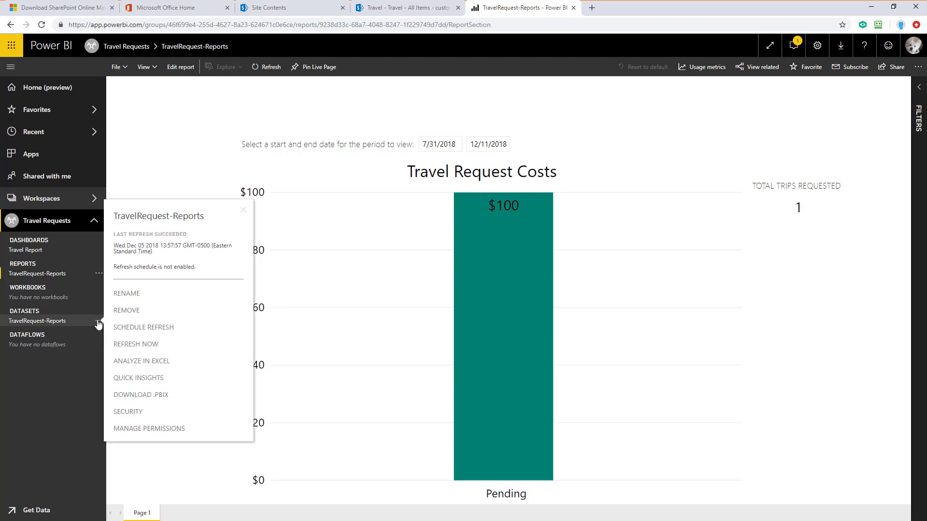
pyautogui.click(162, 328)
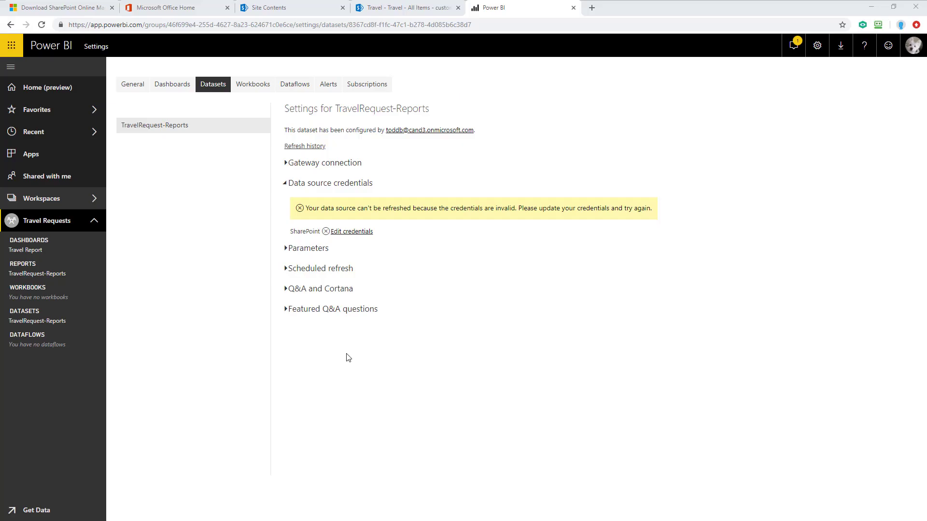
pyautogui.click(352, 232)
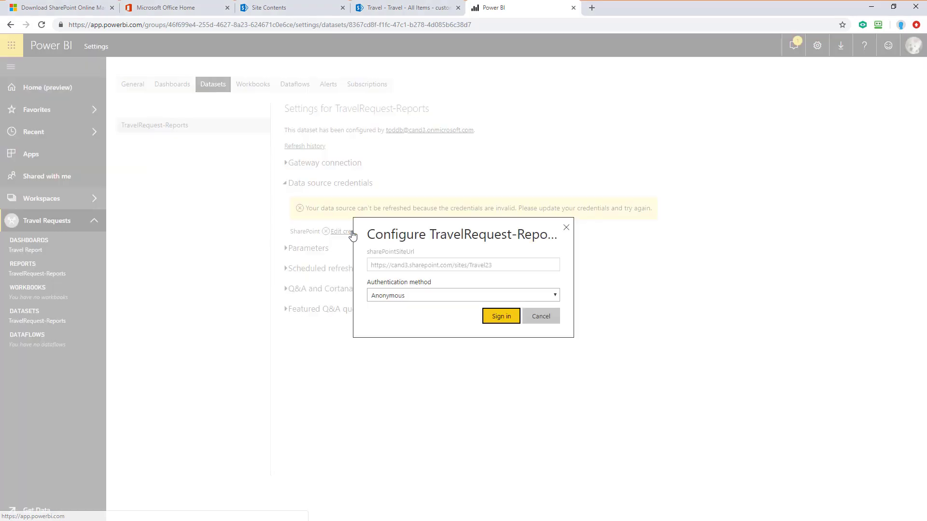
pyautogui.click(387, 297)
pyautogui.click(387, 313)
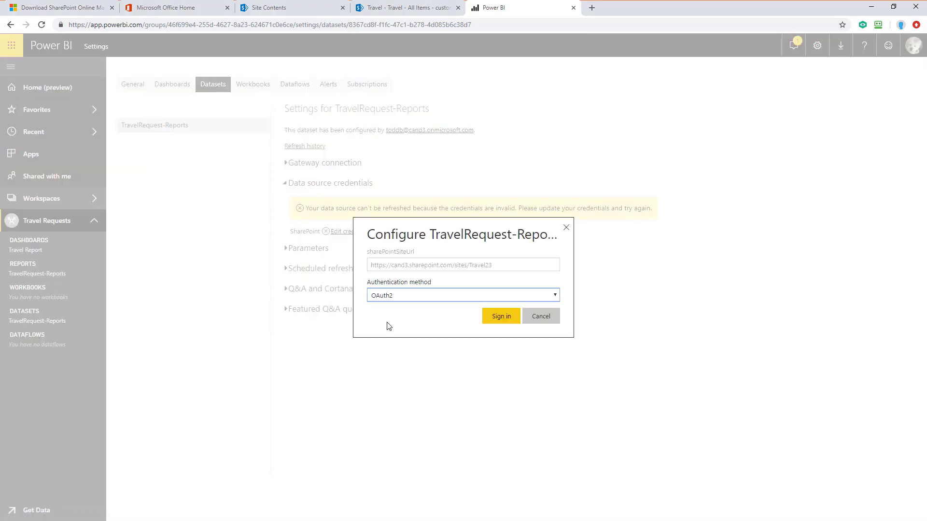
pyautogui.click(493, 319)
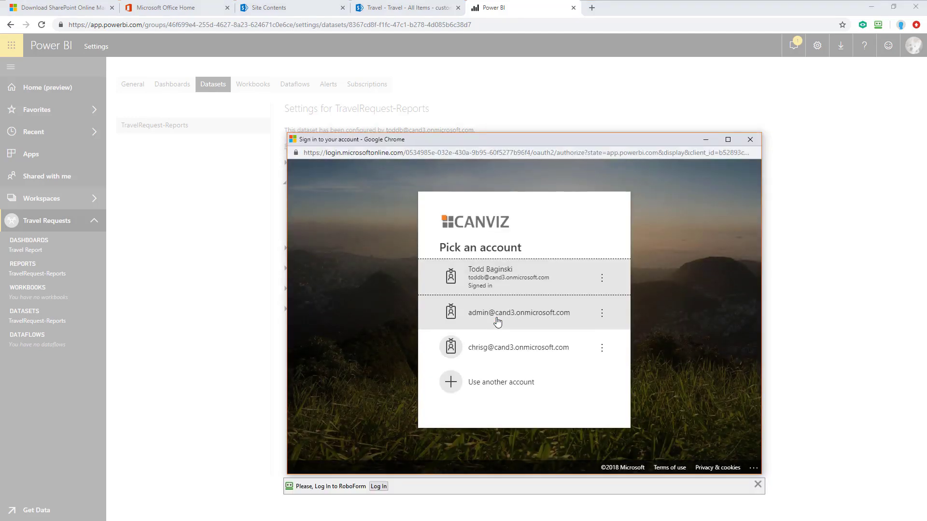
pyautogui.click(505, 284)
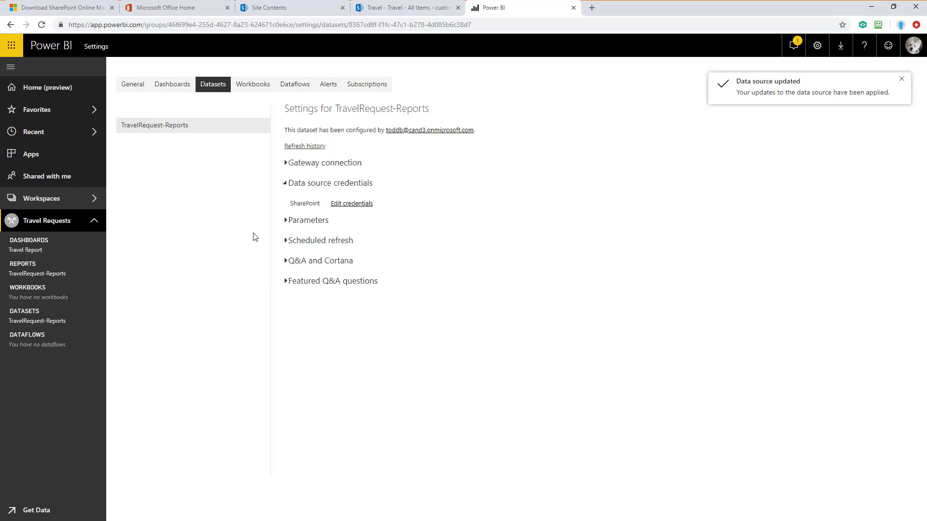
# - Turn on scheduled refresh for the TravelRequest-Reports dataset and apply the schedule
pyautogui.click(287, 242)
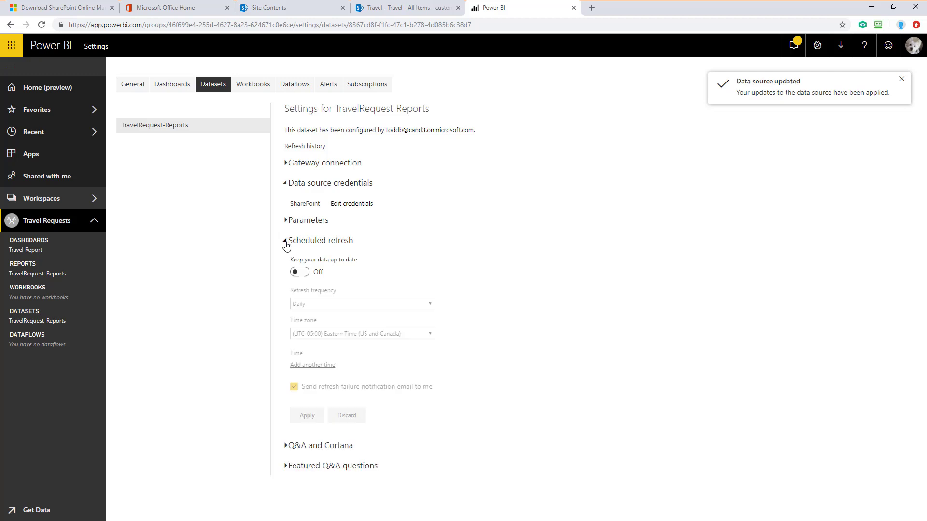
pyautogui.click(306, 275)
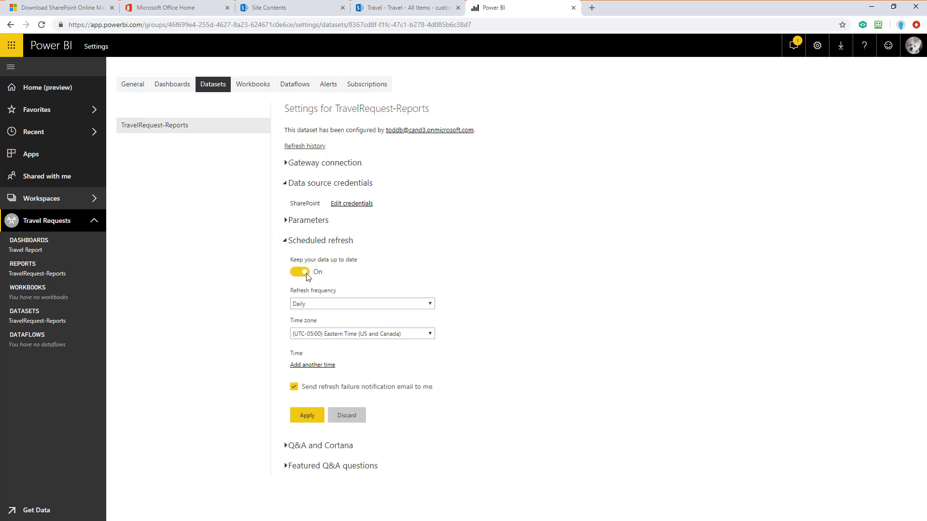
pyautogui.click(309, 418)
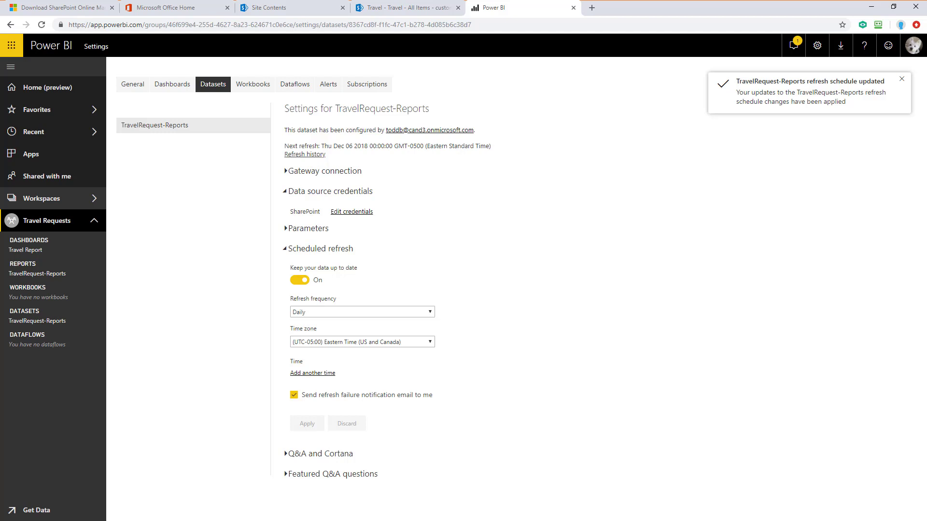
# - Run an immediate refresh of the TravelRequest-Reports dataset in the Travel Requests workspace
pyautogui.moveTo(99, 323)
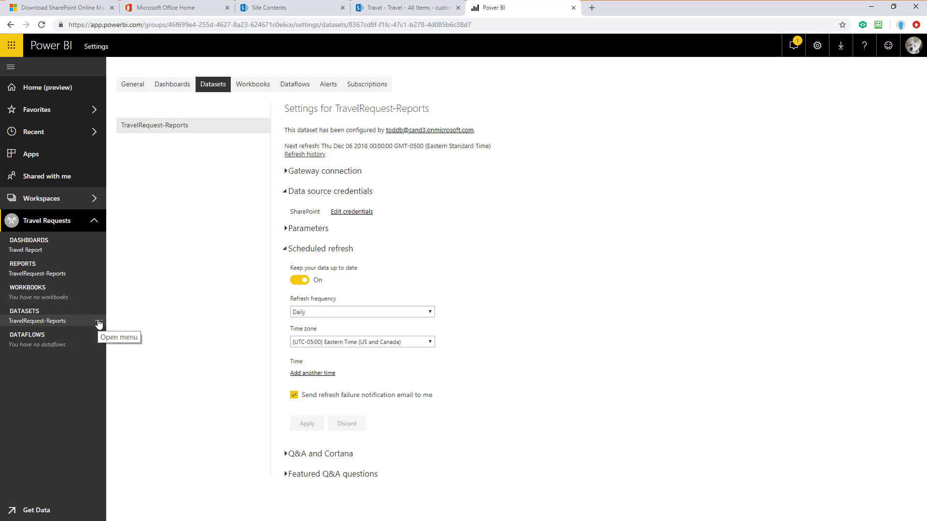
pyautogui.click(99, 323)
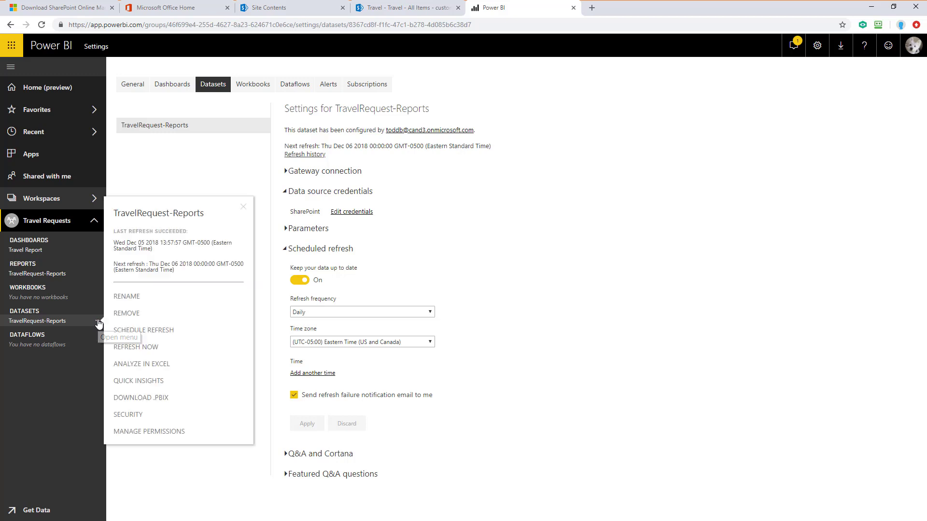
pyautogui.click(149, 347)
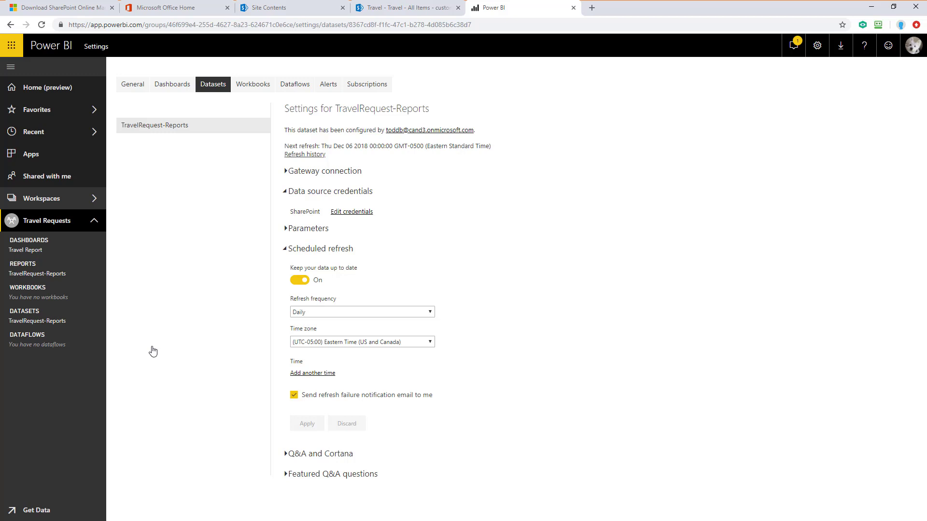
# - Switch to Windows PowerShell, run Set-ExecutionPolicy RemoteSigned, and accept the policy change with Yes to All
pyautogui.hotkey('alt', 'Tab')
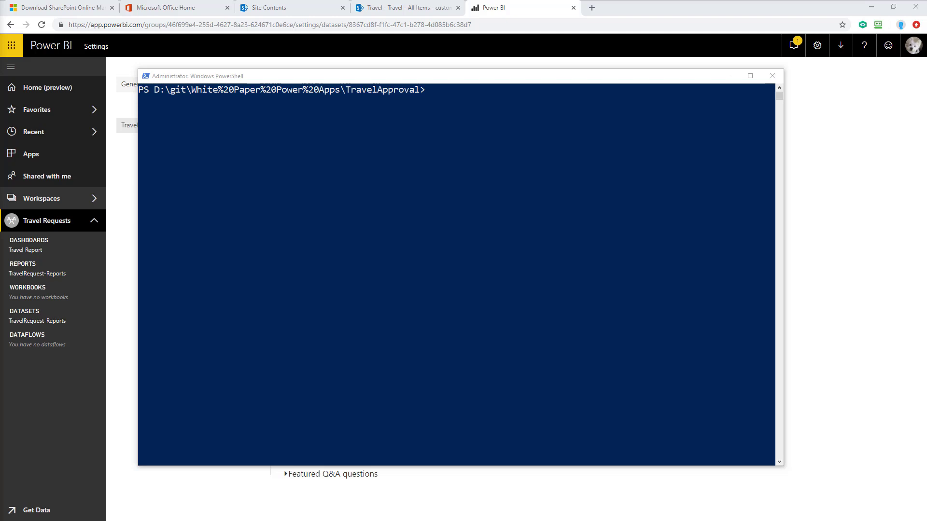
pyautogui.click(370, 136)
pyautogui.rightClick(368, 136)
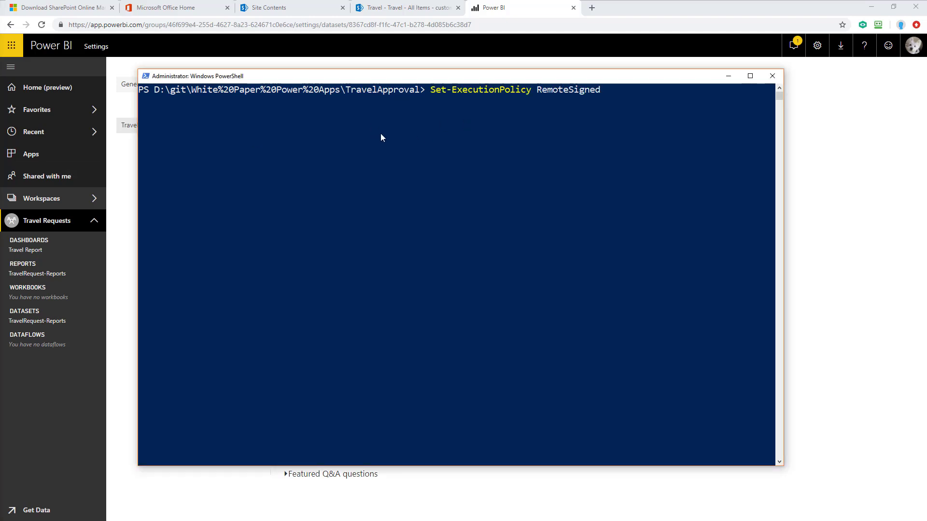
pyautogui.press('Return')
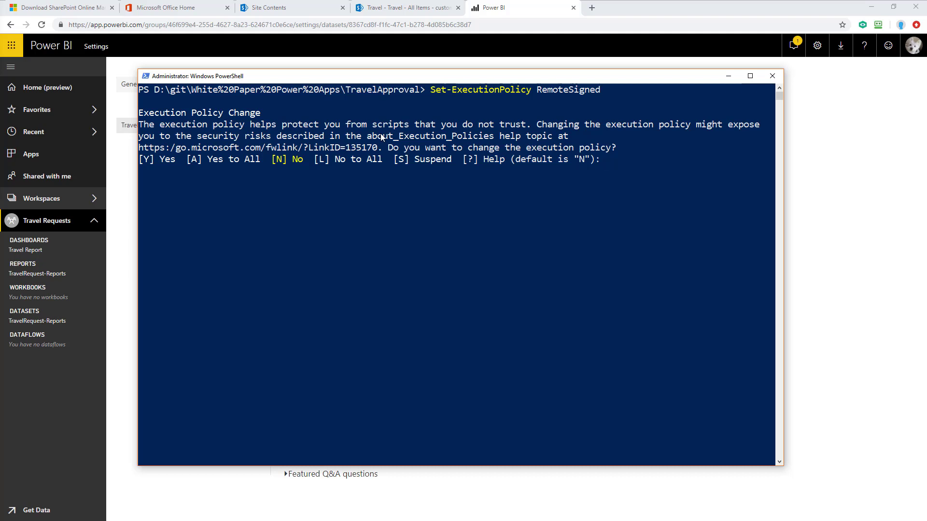
pyautogui.write('a')
pyautogui.press('Return')
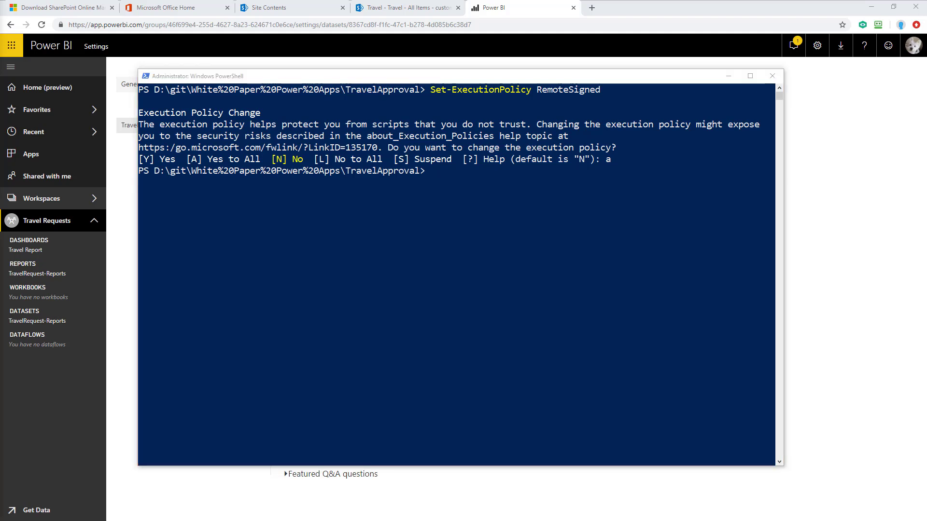
# - Run ./create-group.ps1 in the TravelApproval folder and submit the administrator's user name and password in the credential request
pyautogui.click(406, 231)
pyautogui.write('./create-group.ps1')
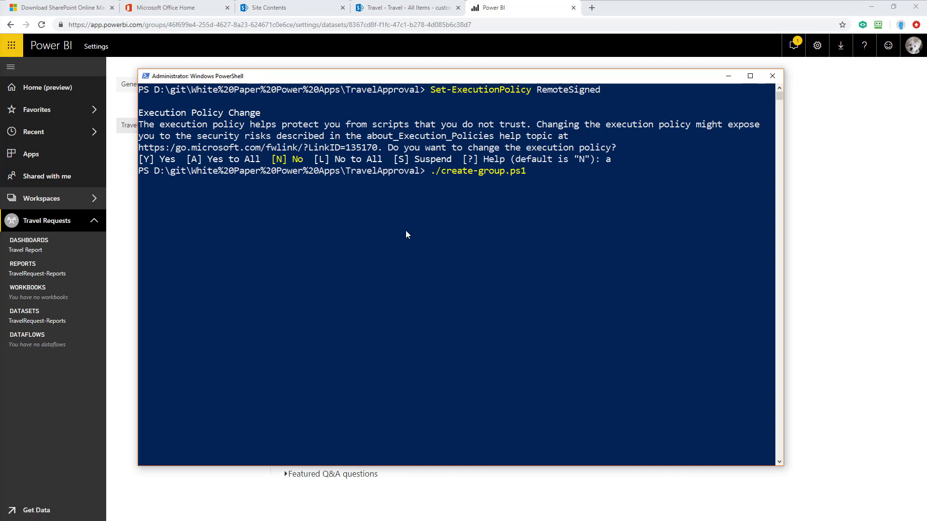
pyautogui.press('Return')
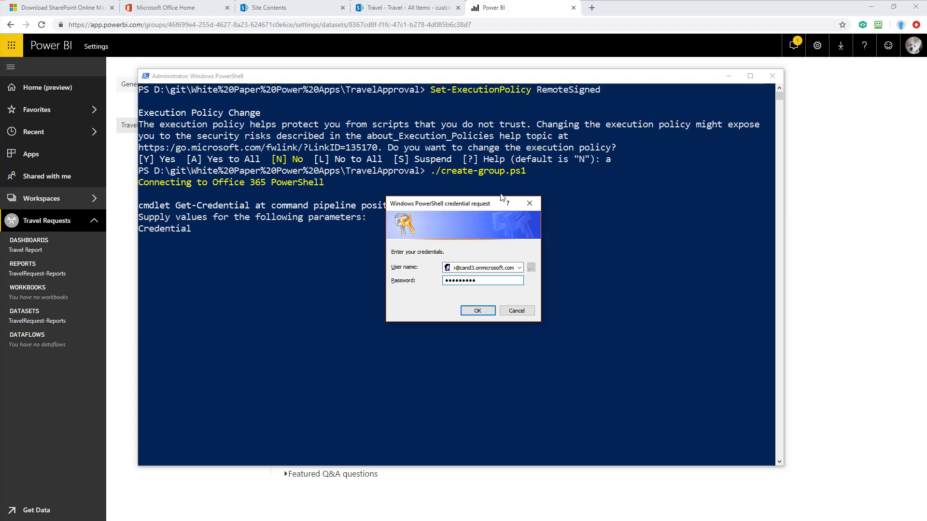
pyautogui.click(489, 313)
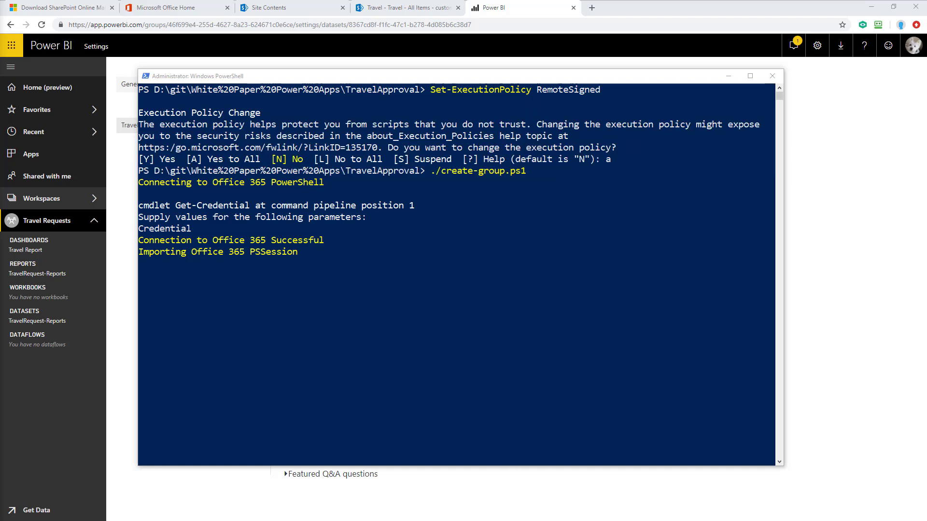
# - Restore the execution policy with Set-ExecutionPolicy Default and accept the change with Yes to All
pyautogui.click(174, 285)
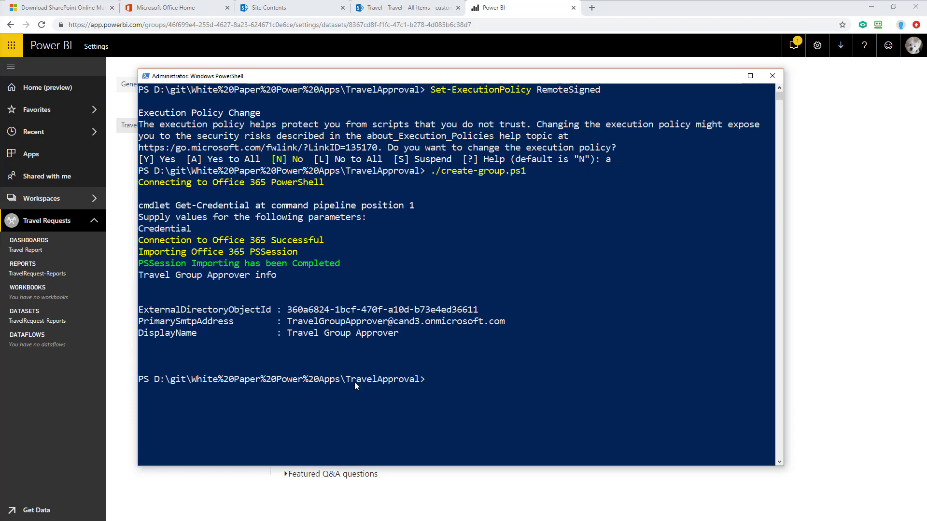
pyautogui.write('Set-ExecutionPolicy Default')
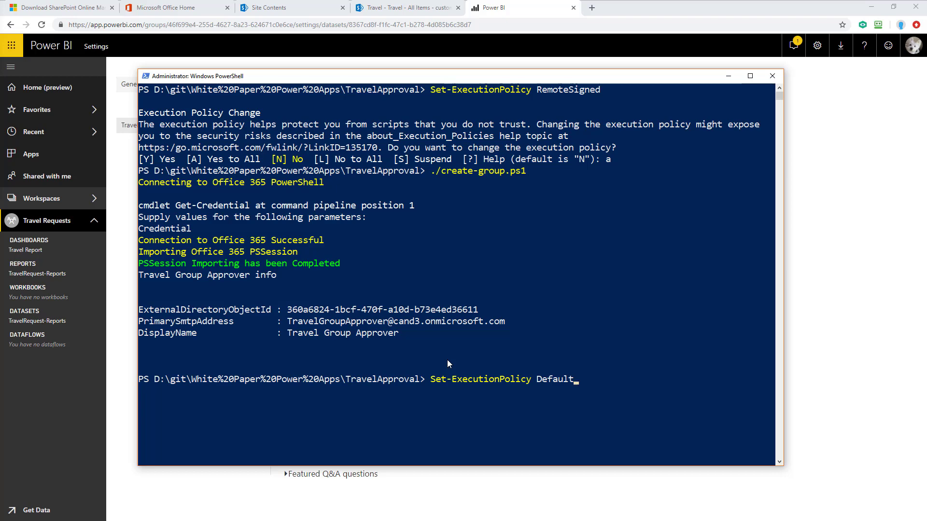
pyautogui.press('Return')
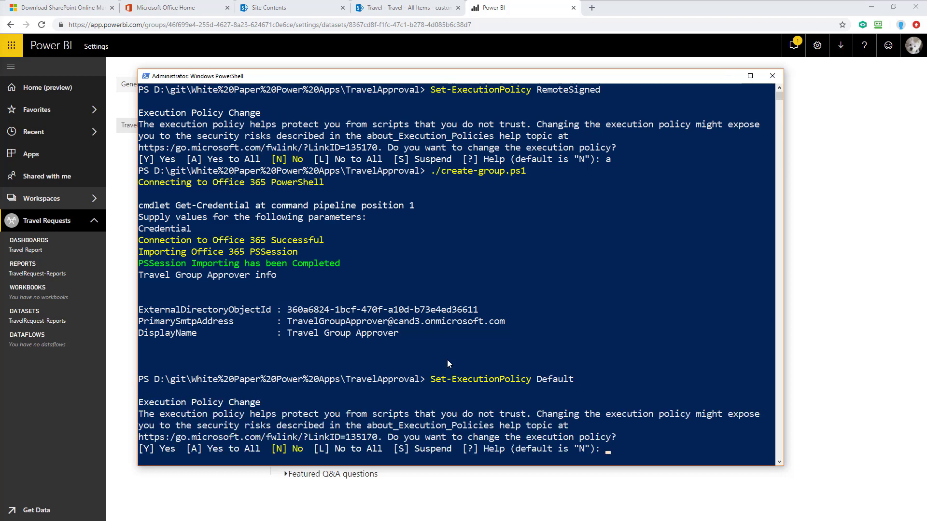
pyautogui.write('a')
pyautogui.press('Return')
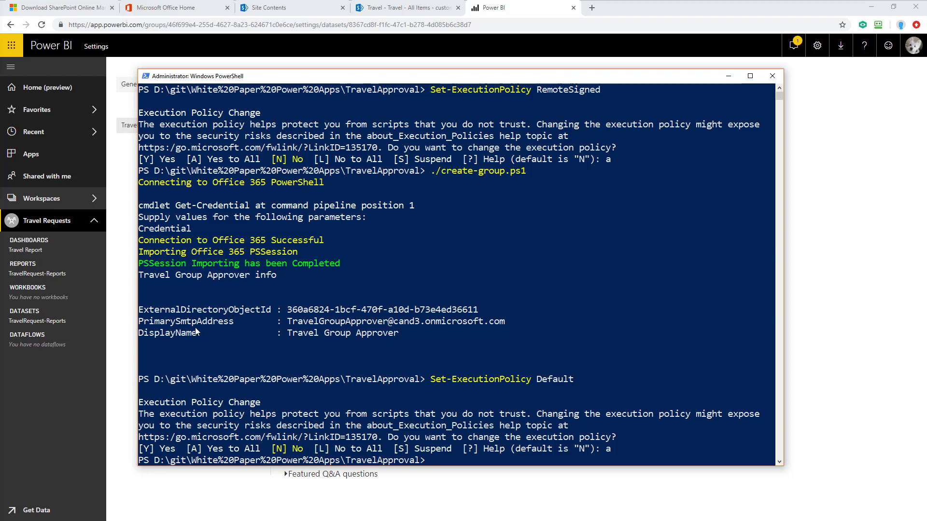
# - Copy the Travel Group Approver's object ID, SMTP address and display name lines and paste them into setup powershell.txt in Notepad
pyautogui.moveTo(142, 309); pyautogui.dragTo(405, 336)
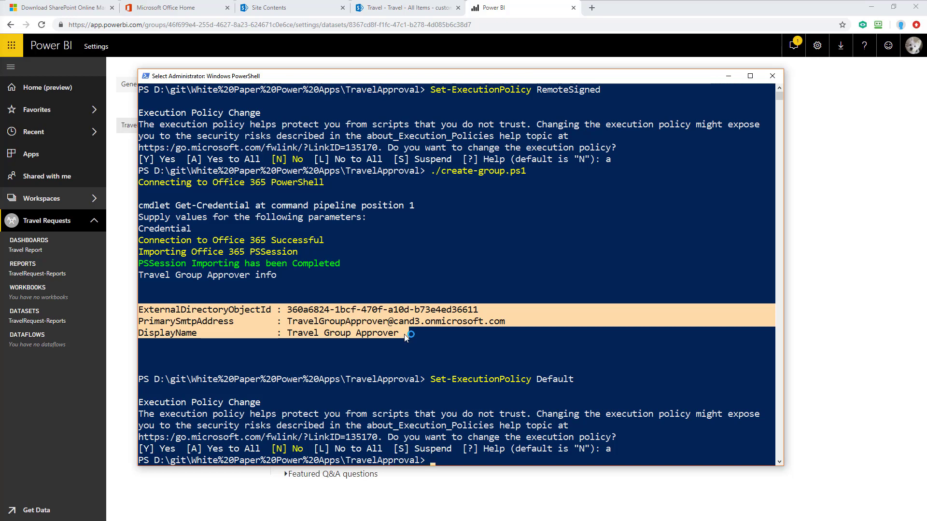
pyautogui.press('Return')
pyautogui.hotkey('alt', 'Tab')
pyautogui.hotkey('ctrl', 'v')
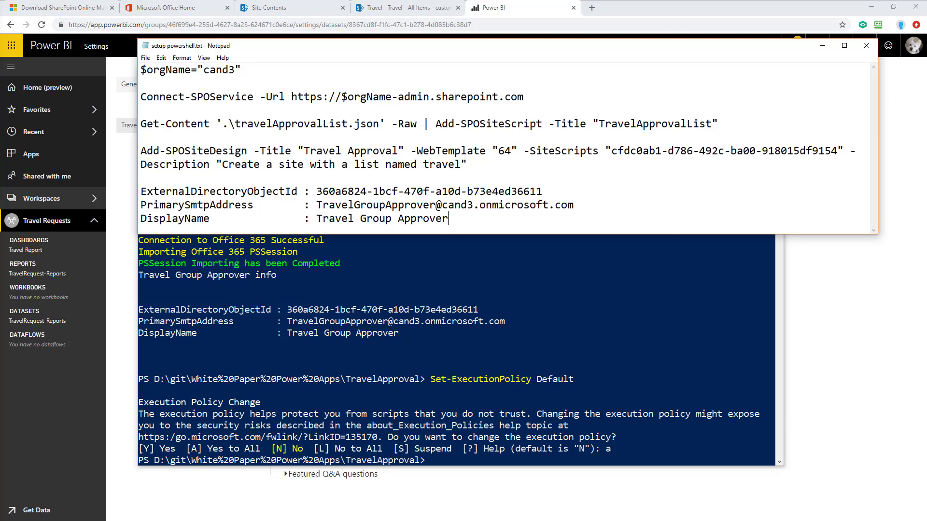
# - Switch to the PowerApps site and import the TravelRequestPad-PowerApp.zip package from the TravelApproval resource folder as a new app
pyautogui.hotkey('alt', 'Tab')
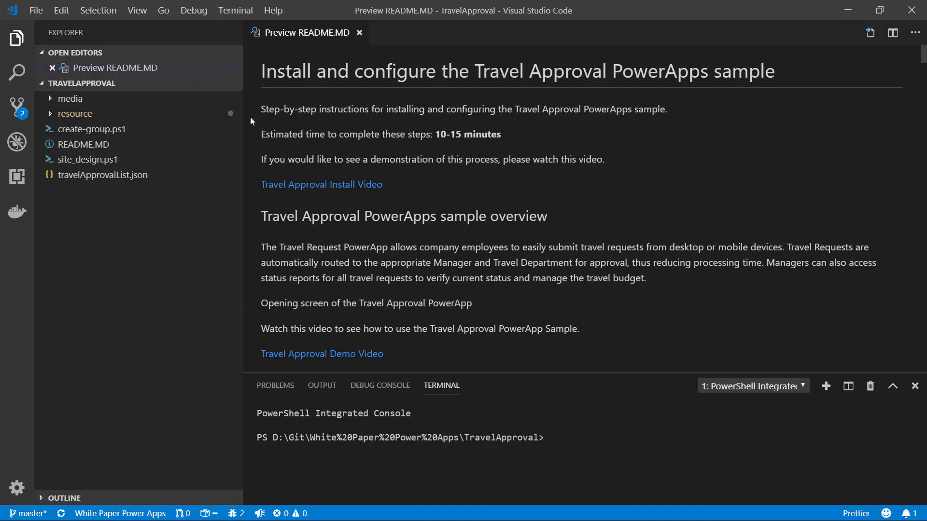
pyautogui.click(50, 118)
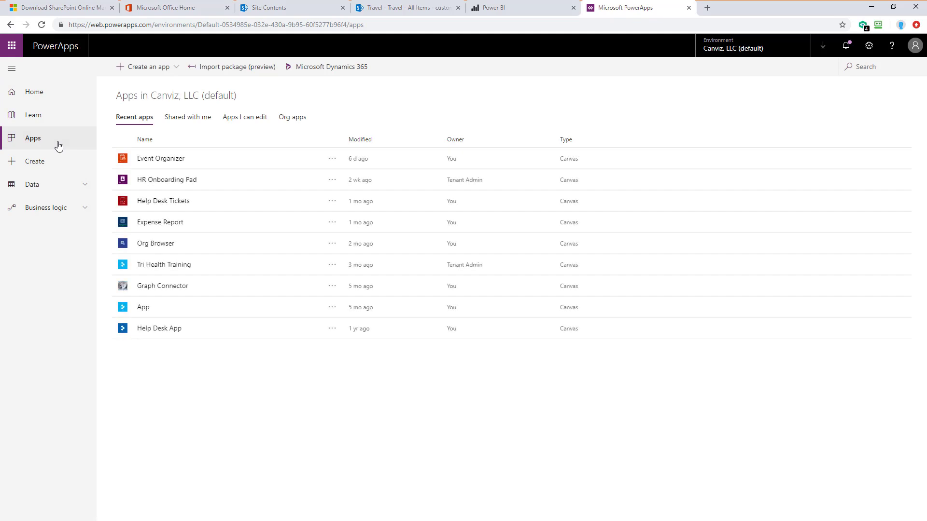
pyautogui.click(251, 73)
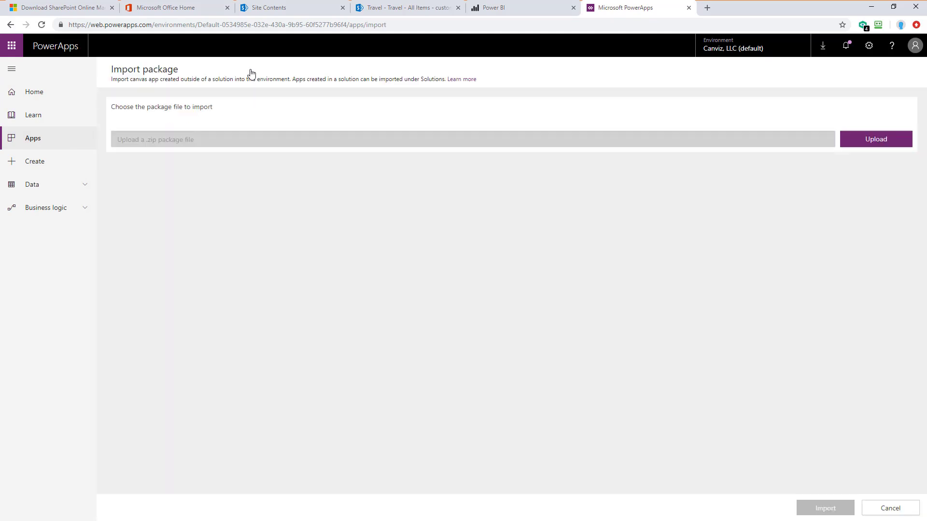
pyautogui.click(888, 144)
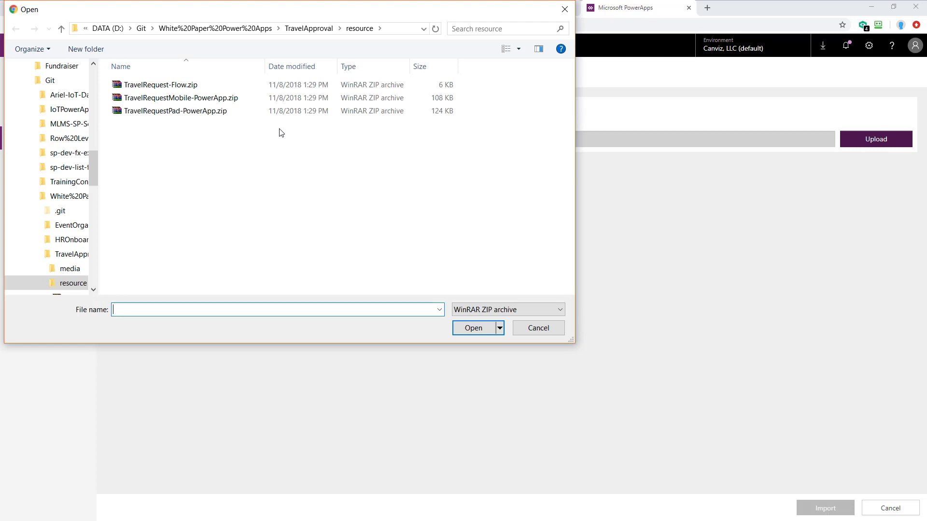
pyautogui.click(178, 116)
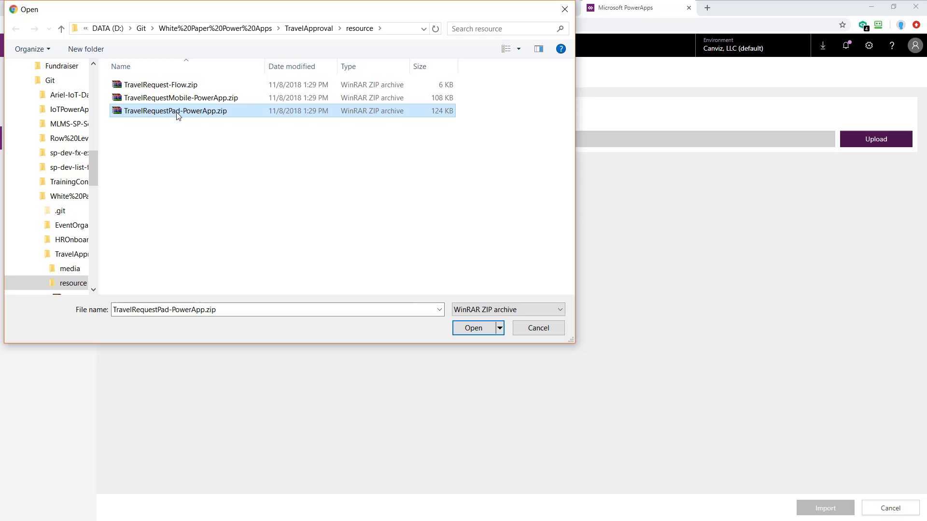
pyautogui.click(466, 332)
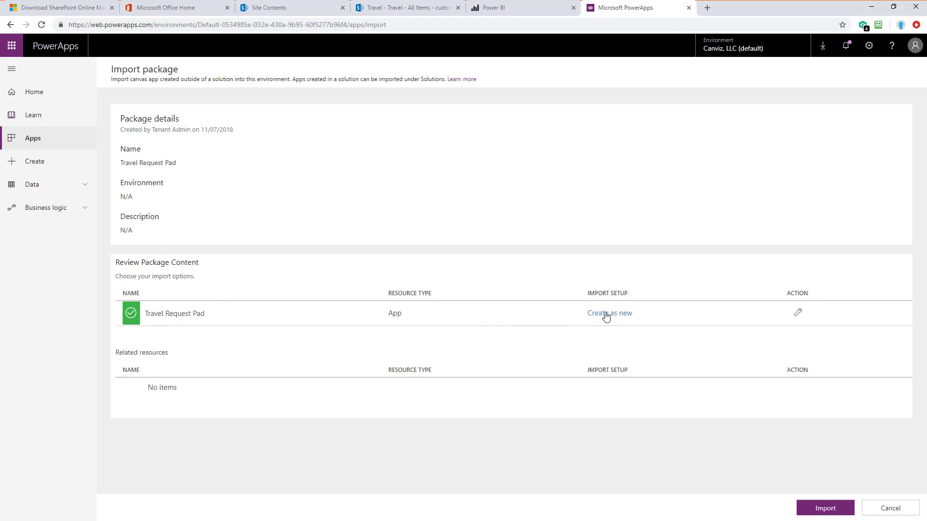
pyautogui.click(826, 509)
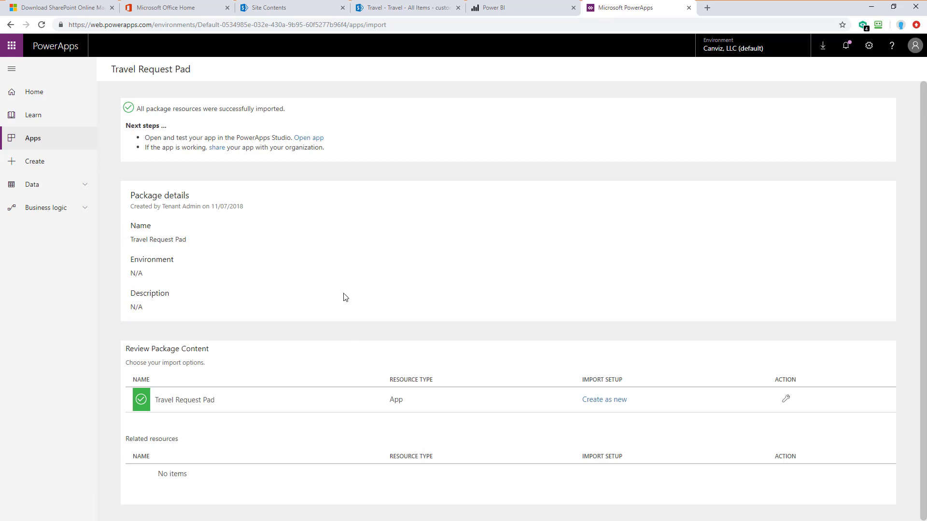
pyautogui.moveTo(285, 110); pyautogui.dragTo(140, 115)
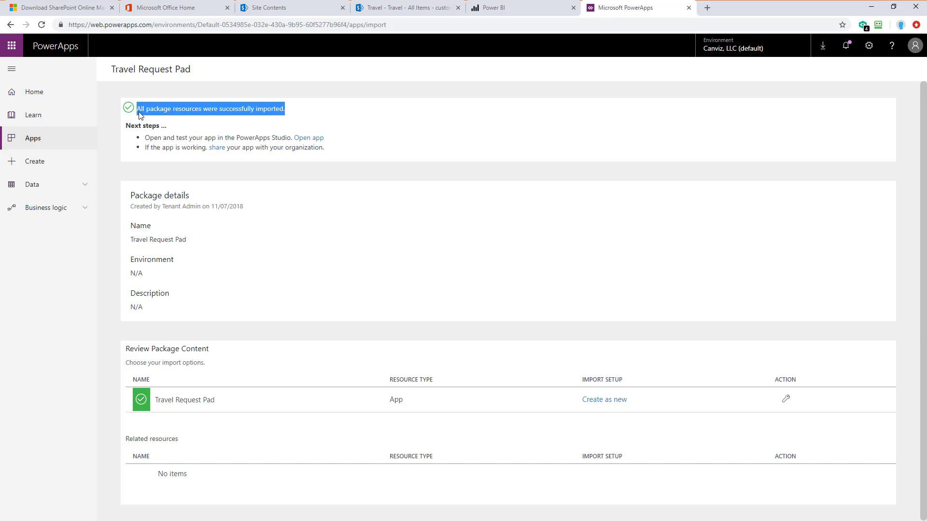
pyautogui.click(294, 241)
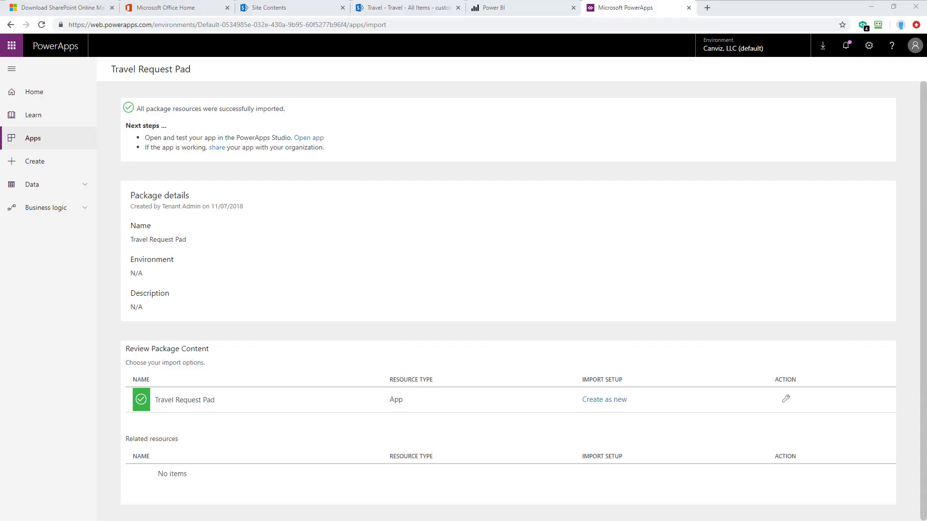
# - Open the imported Travel Request Pad app for editing and allow it to use its requested connections
pyautogui.click(42, 140)
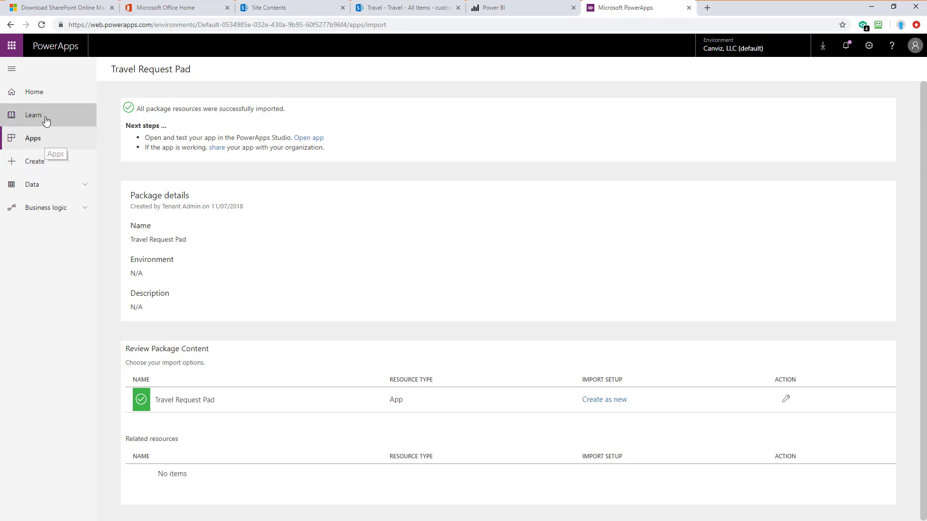
pyautogui.click(44, 119)
pyautogui.click(41, 145)
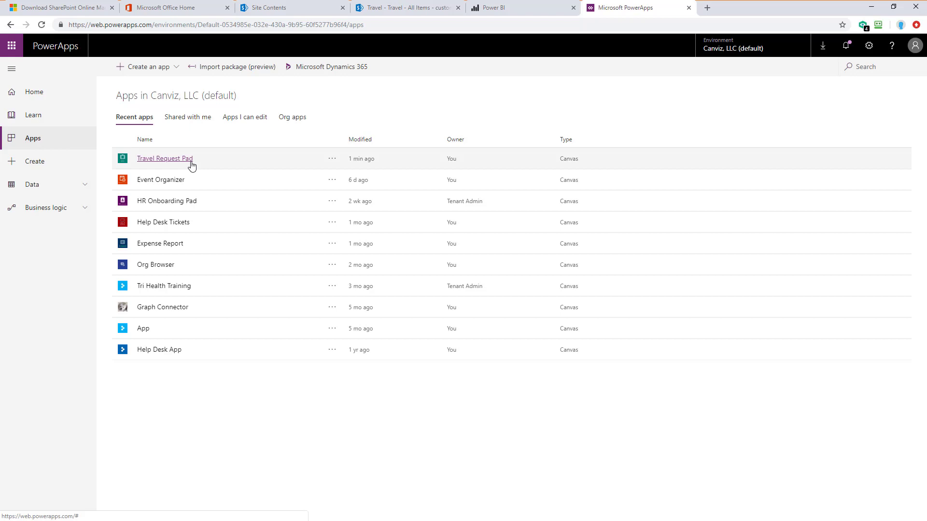
pyautogui.click(333, 161)
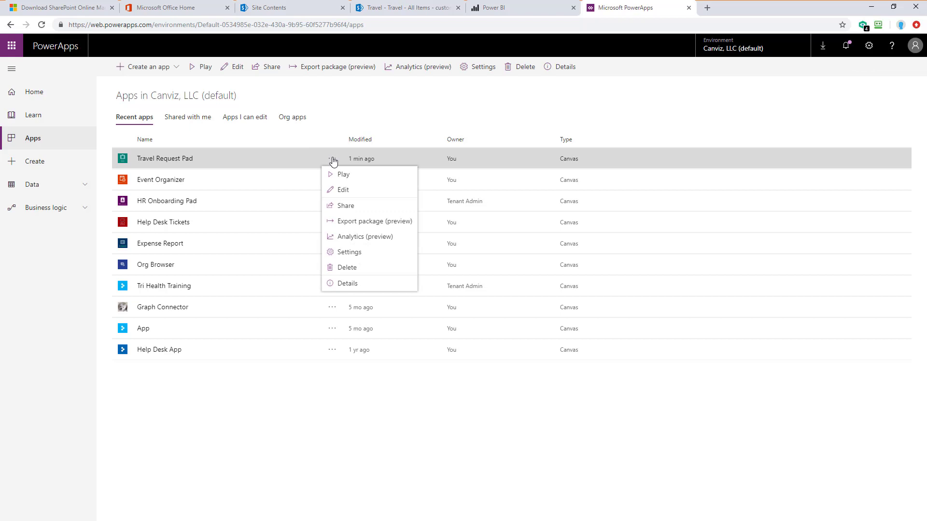
pyautogui.click(349, 192)
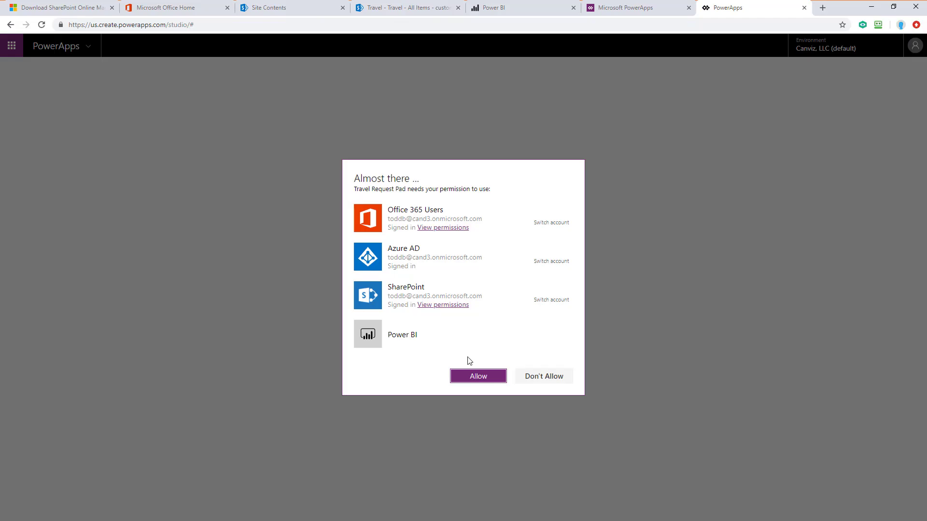
pyautogui.click(473, 377)
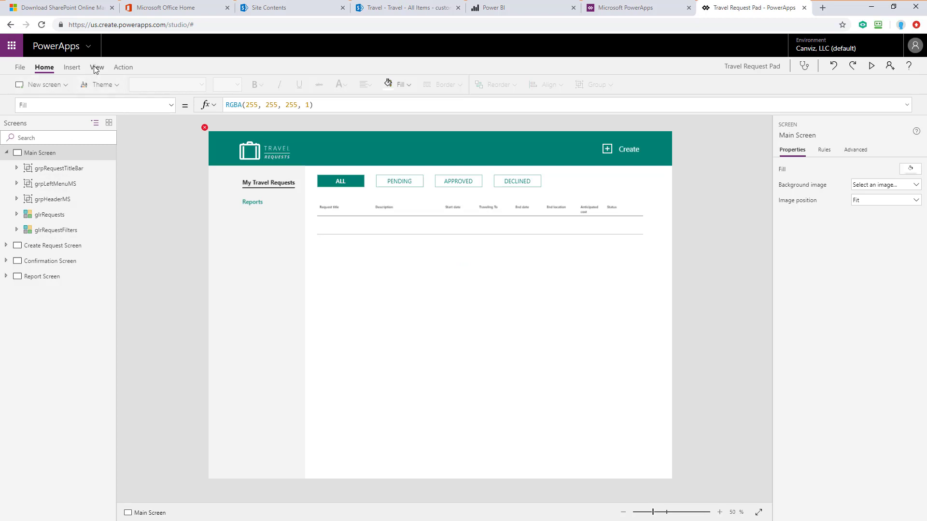
# - Remove the existing Travel SharePoint data source from the Travel Request Pad app
pyautogui.click(95, 69)
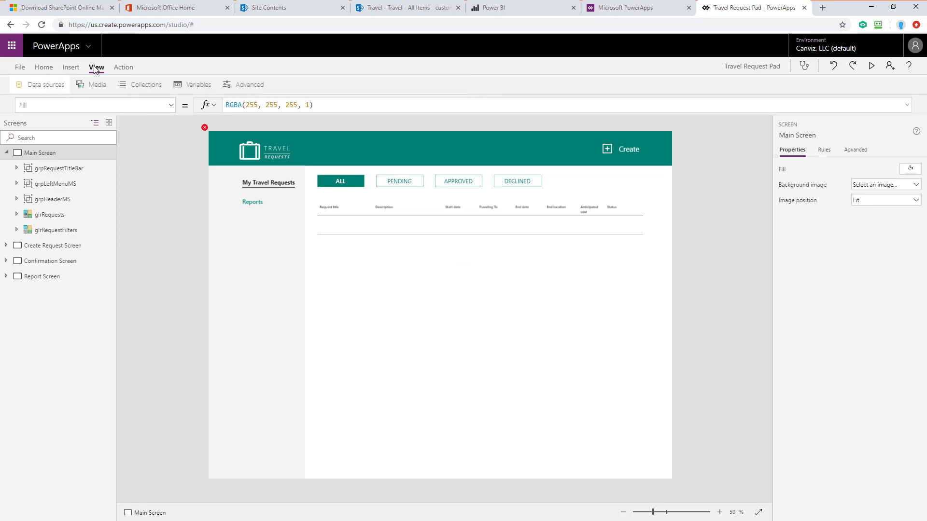
pyautogui.click(43, 86)
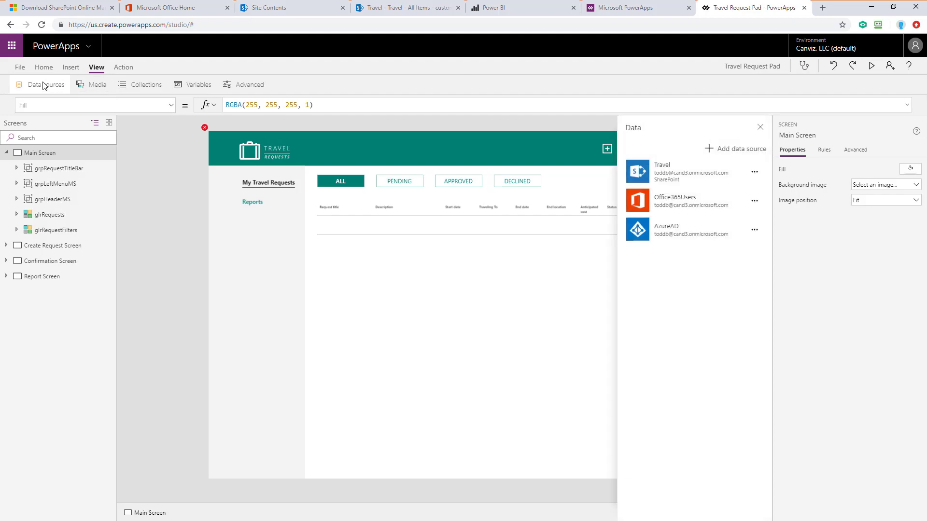
pyautogui.click(754, 172)
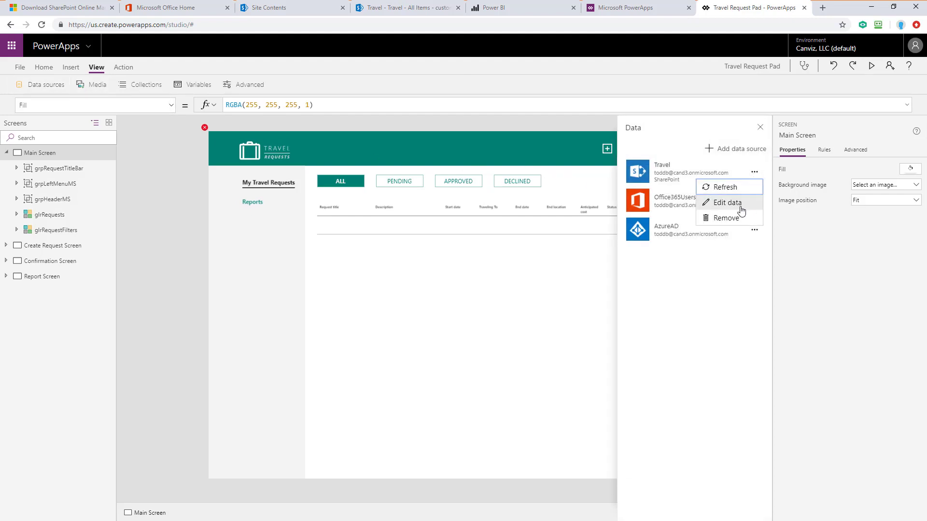
pyautogui.click(727, 218)
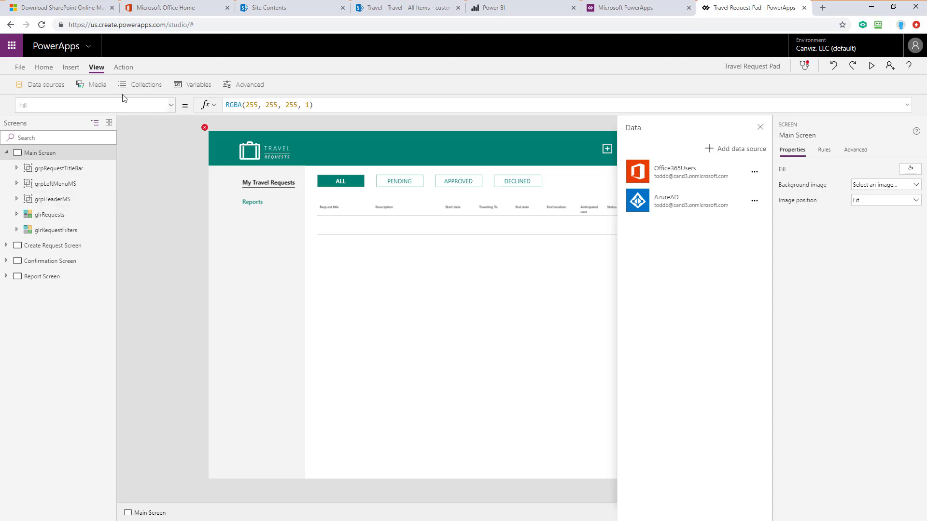
# - Begin adding a data source to the app through the first existing SharePoint connection, up to the site URL entry
pyautogui.click(738, 151)
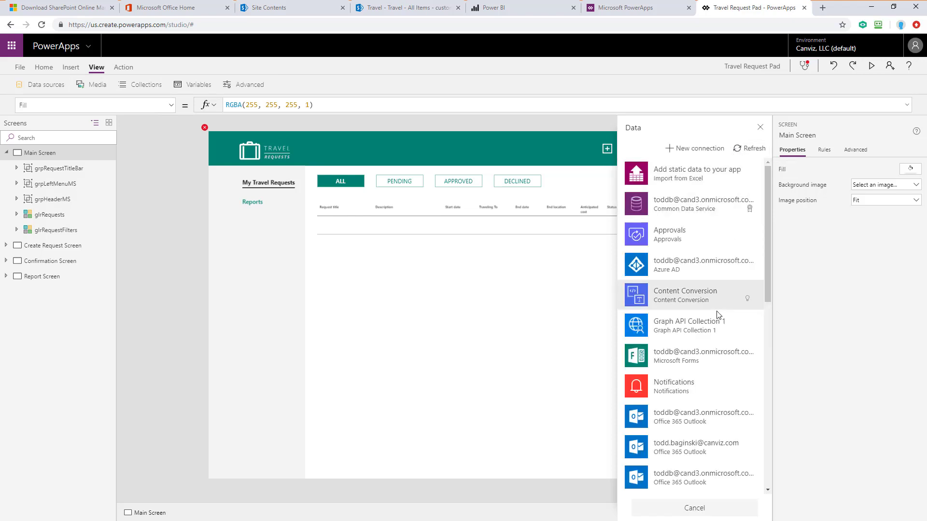
pyautogui.scroll(-10, 684, 339)
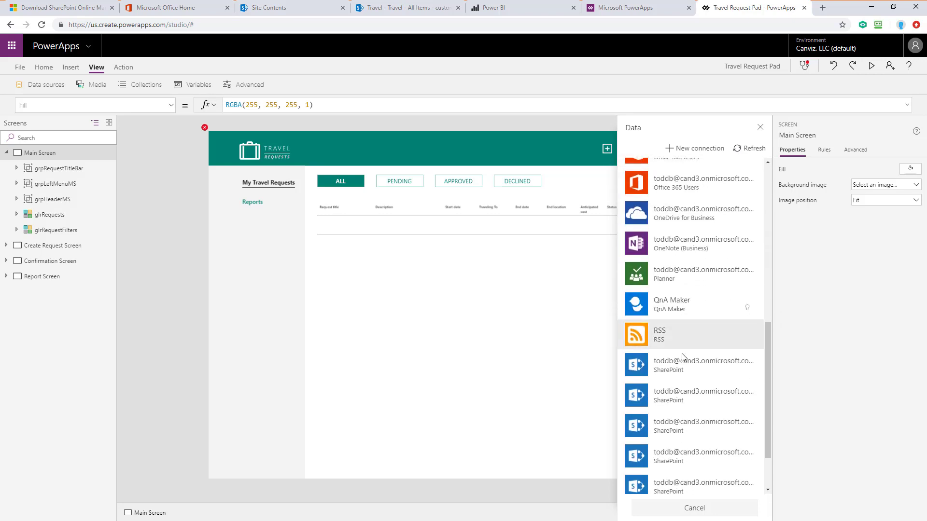
pyautogui.click(682, 363)
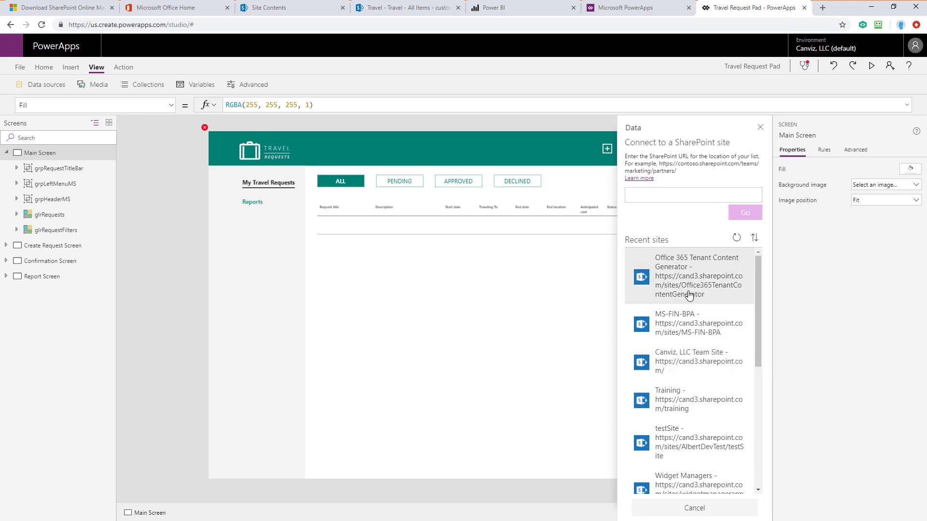
pyautogui.click(666, 198)
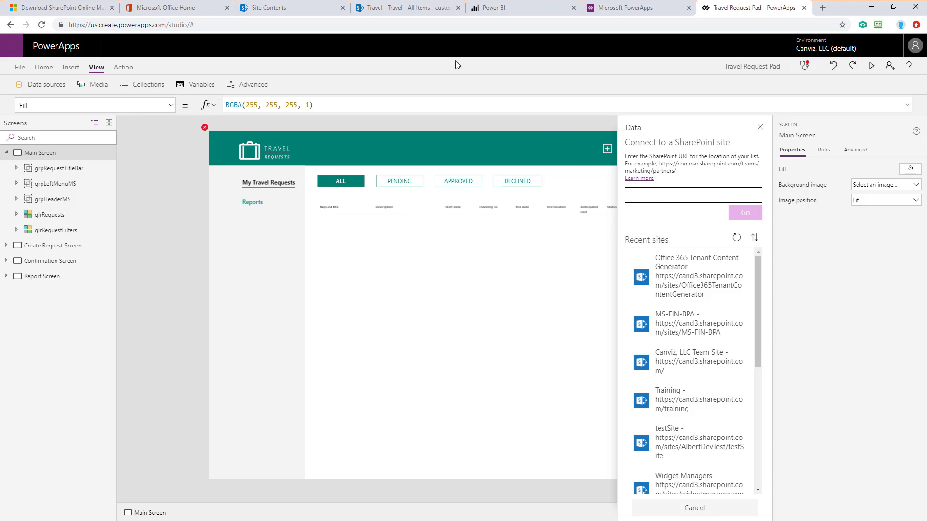
pyautogui.click(397, 10)
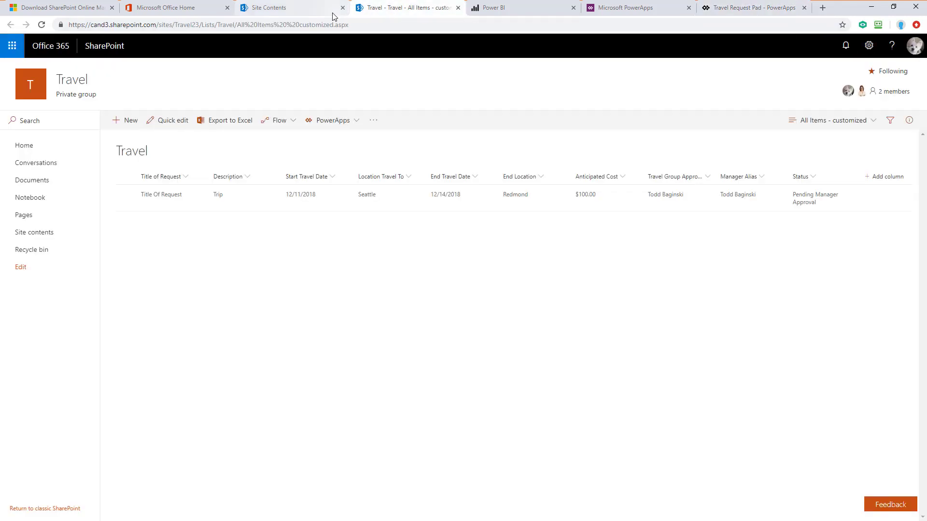
pyautogui.click(196, 27)
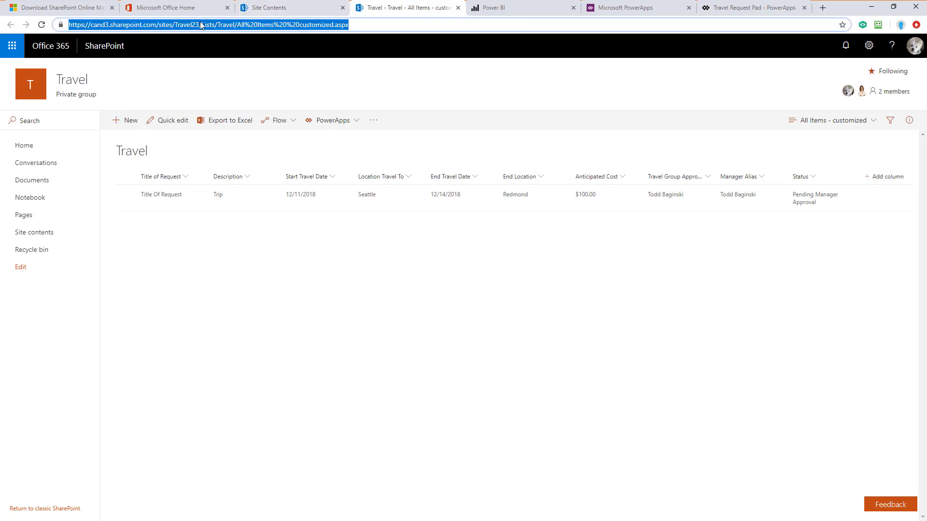
pyautogui.moveTo(200, 26); pyautogui.dragTo(61, 25)
pyautogui.hotkey('ctrl', 'c')
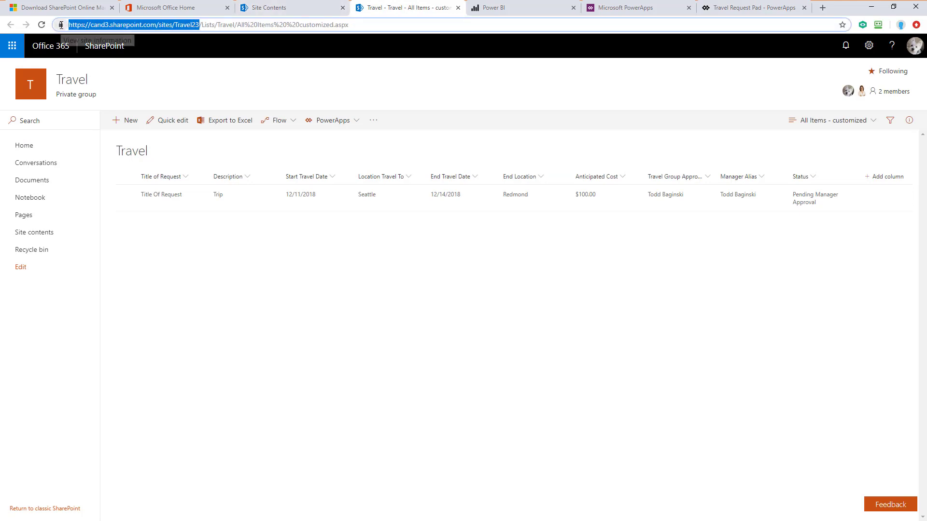
# - Return to the Travel Request Pad editor, paste the copied address as the SharePoint site, and connect its Travel list
pyautogui.click(738, 9)
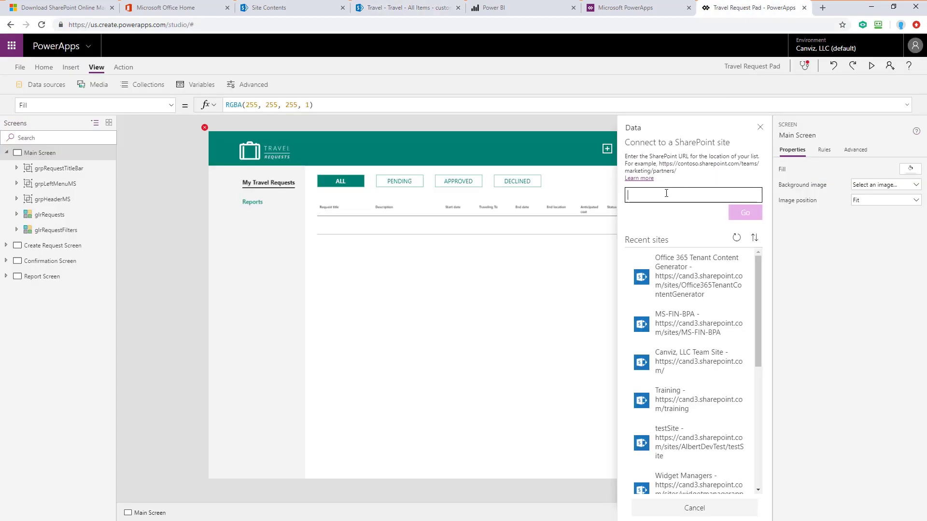
pyautogui.hotkey('ctrl', 'v')
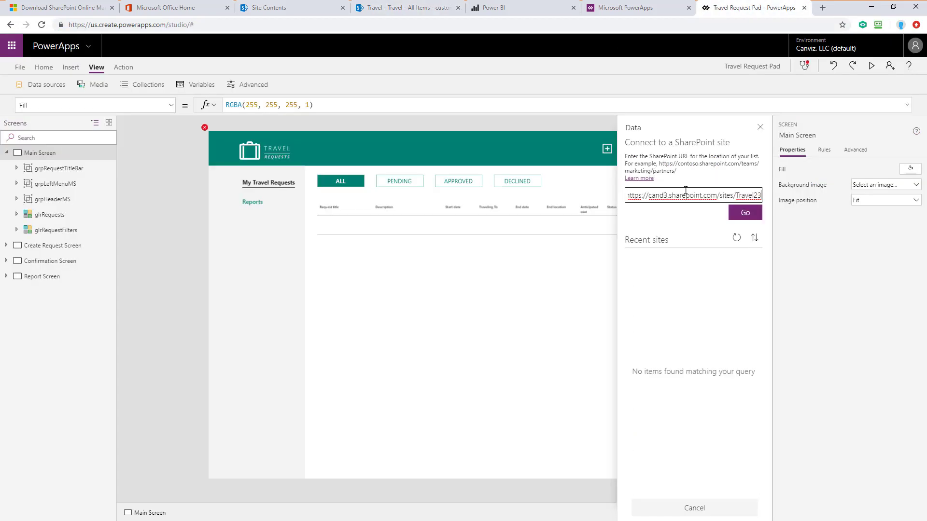
pyautogui.click(744, 215)
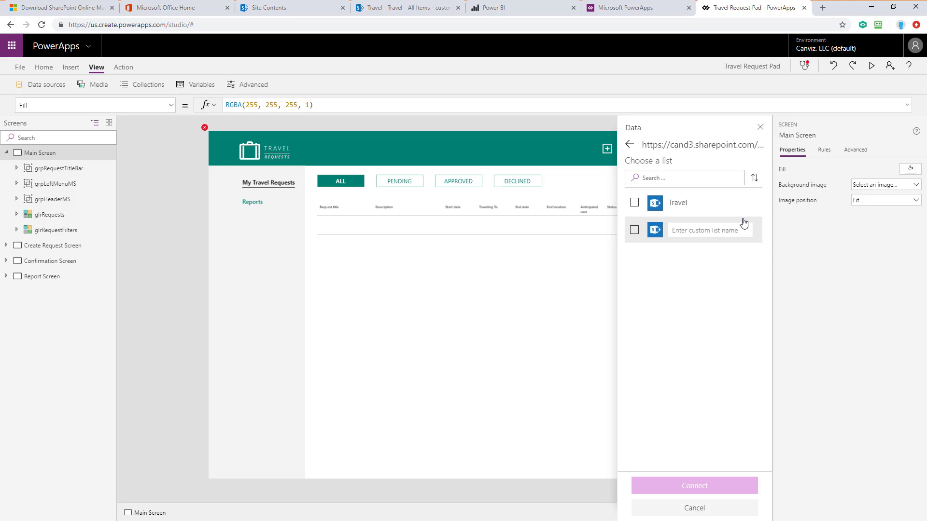
pyautogui.click(635, 203)
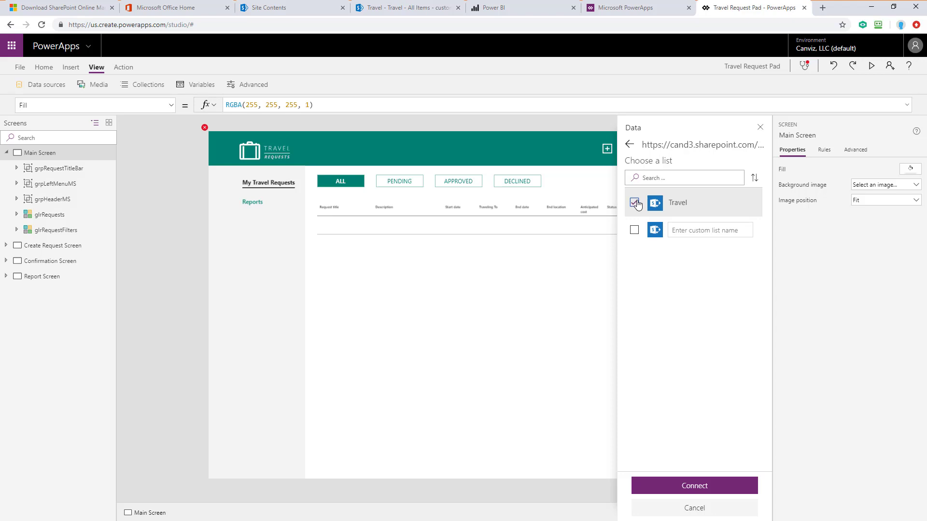
pyautogui.click(690, 487)
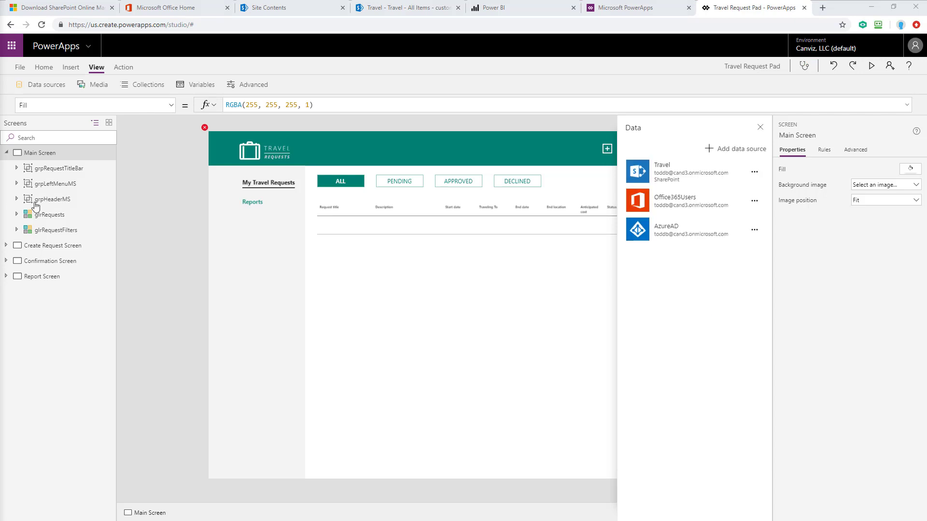
# - Save the Travel Request Pad app, publish this version, and return to the app editor
pyautogui.click(20, 68)
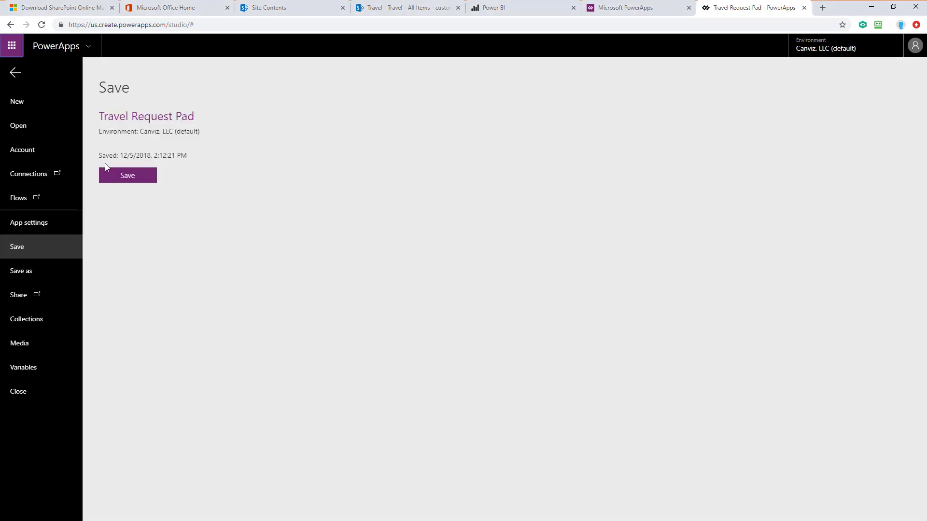
pyautogui.click(125, 179)
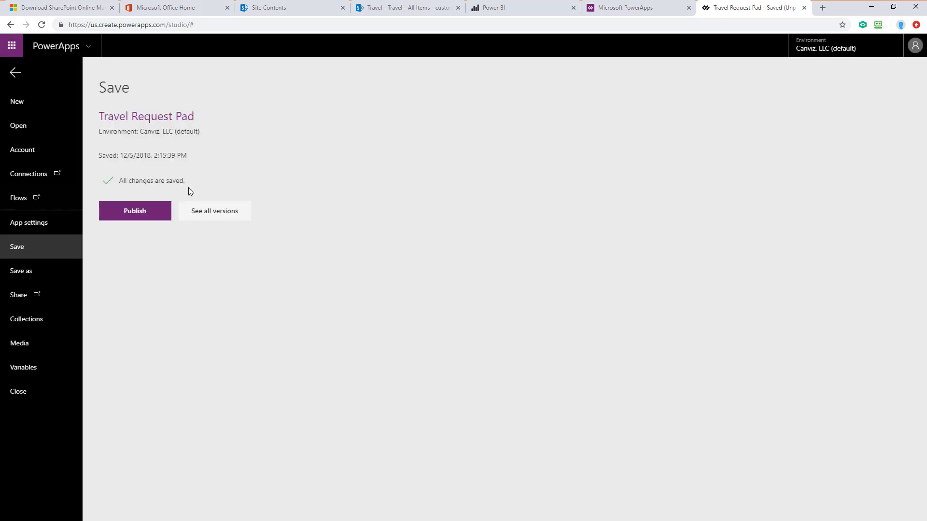
pyautogui.click(152, 215)
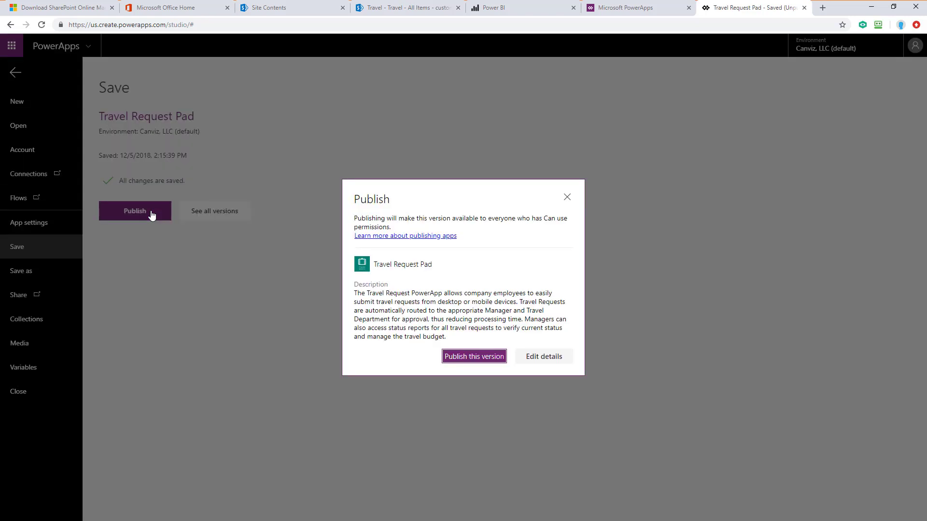
pyautogui.click(471, 361)
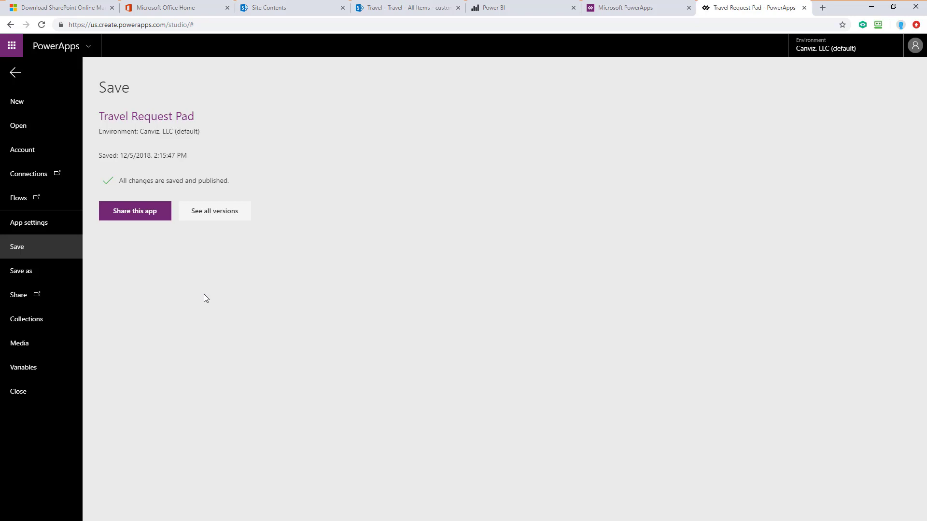
pyautogui.click(15, 73)
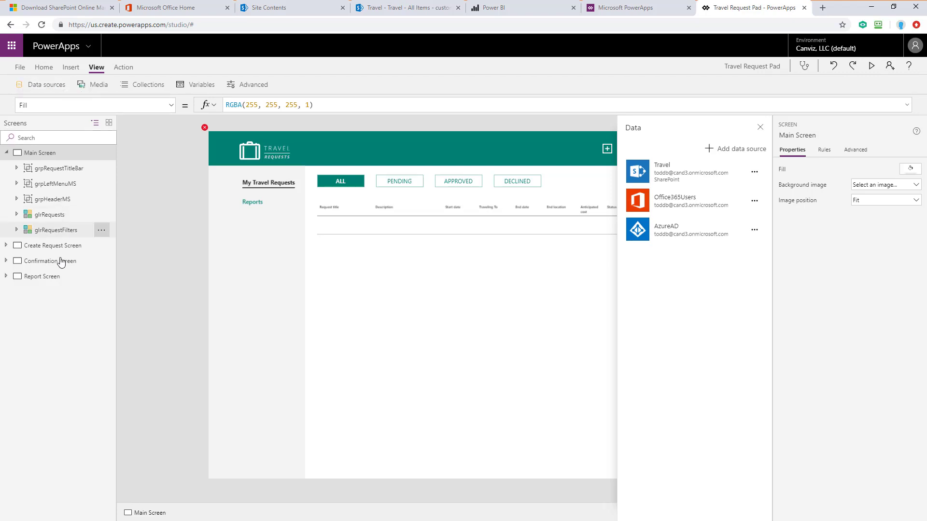
# - On the Report Screen, connect the pbiReport Power BI tile to the Travel Requests workspace, Travel Report dashboard and TravelRequest-Reports tile
pyautogui.click(22, 282)
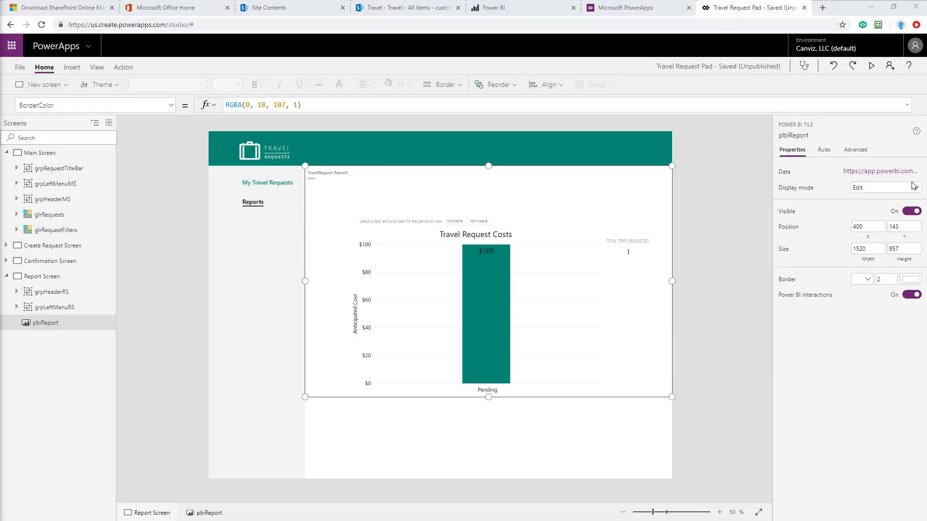
pyautogui.click(874, 175)
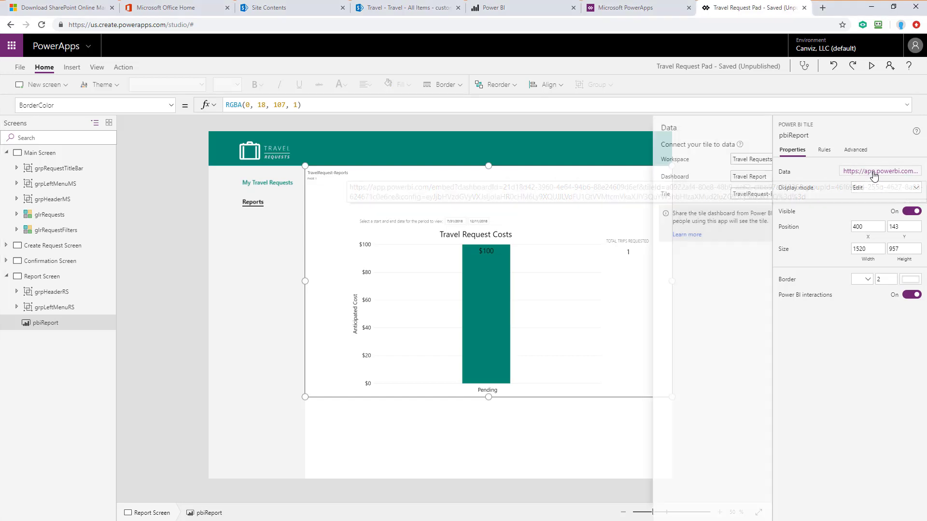
pyautogui.click(758, 161)
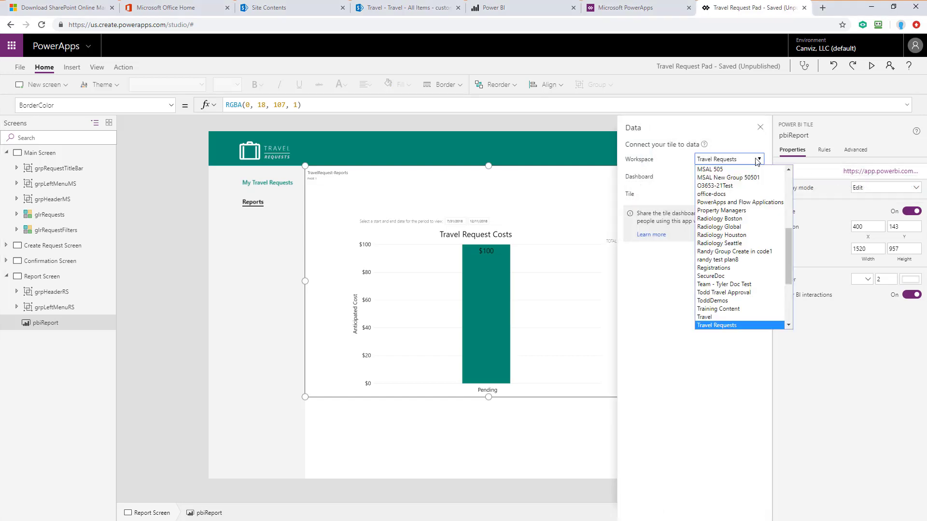
pyautogui.click(732, 326)
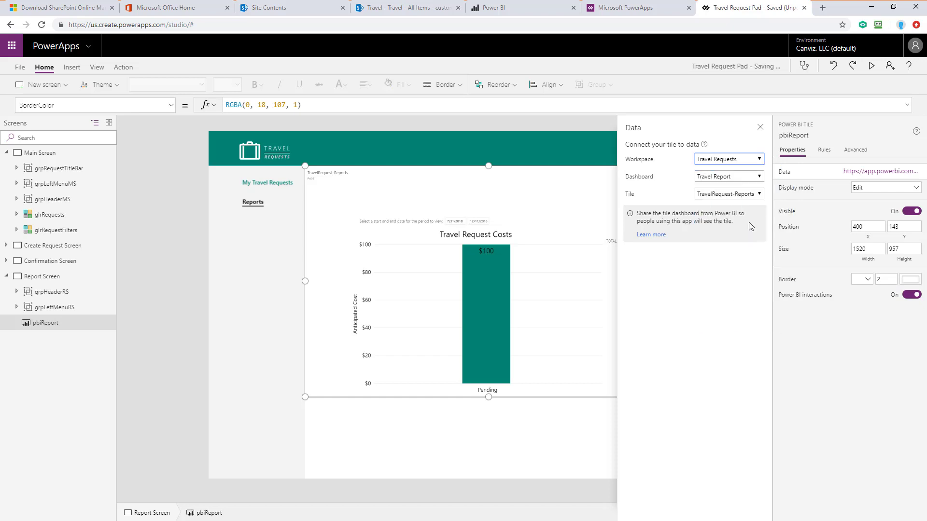
pyautogui.click(761, 180)
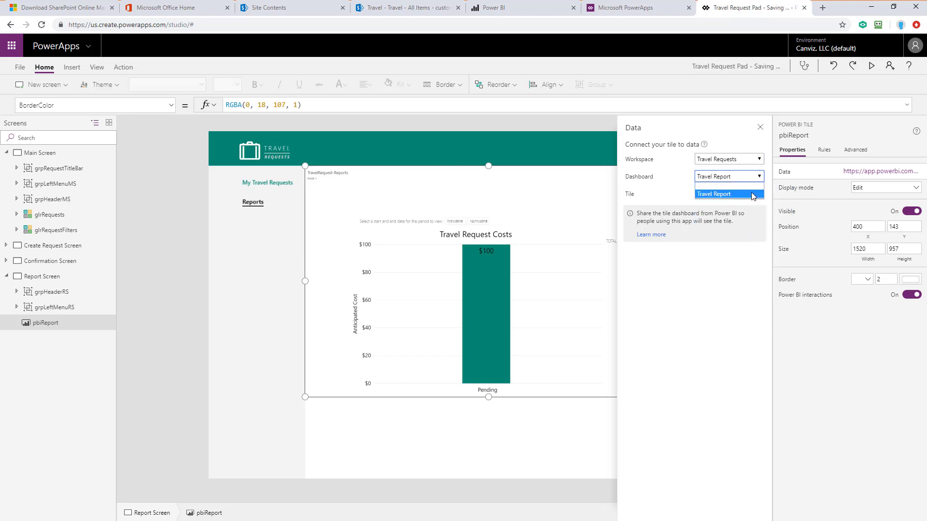
pyautogui.click(753, 195)
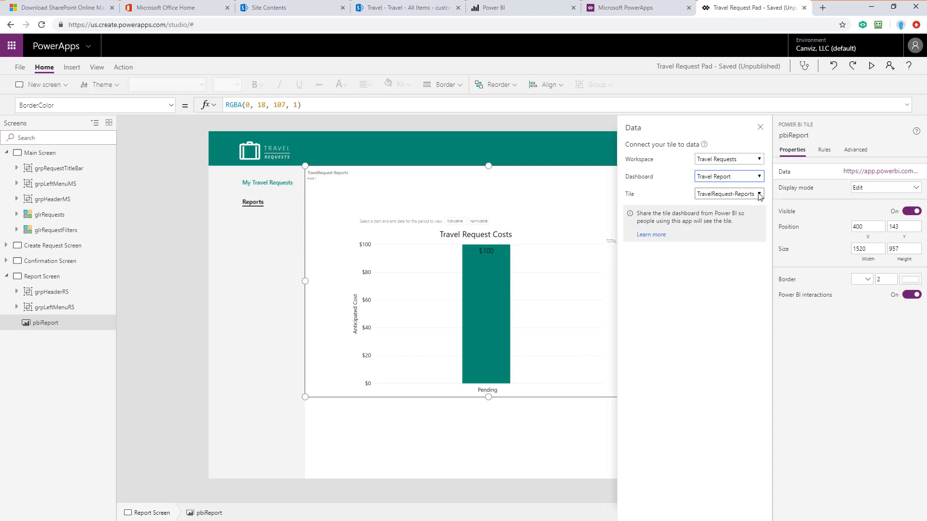
pyautogui.click(760, 194)
pyautogui.click(756, 212)
pyautogui.click(760, 128)
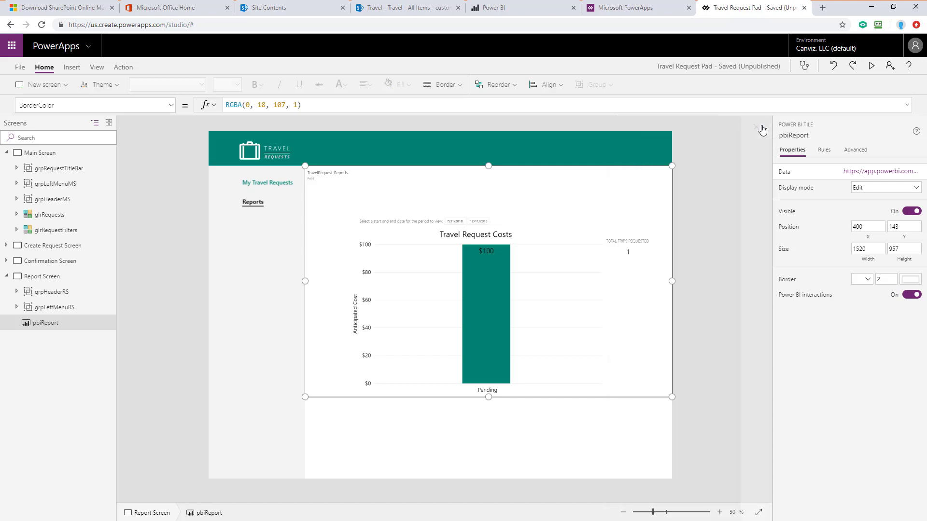
# - Save and publish the app with the connected report tile, and return to the editor
pyautogui.click(20, 67)
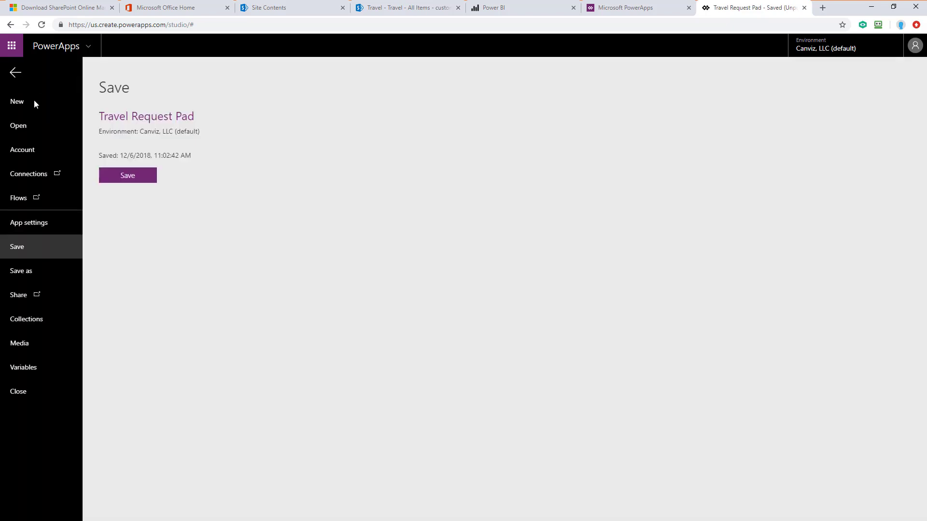
pyautogui.click(121, 176)
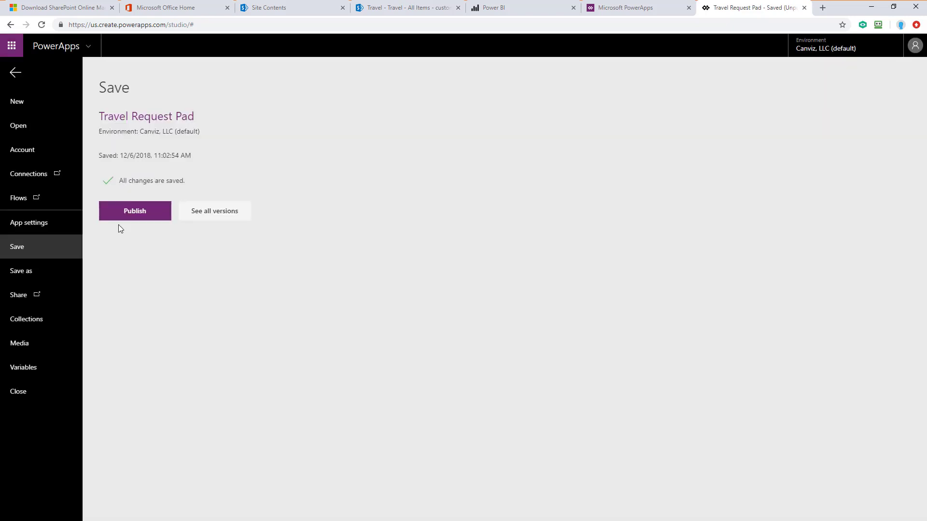
pyautogui.click(139, 217)
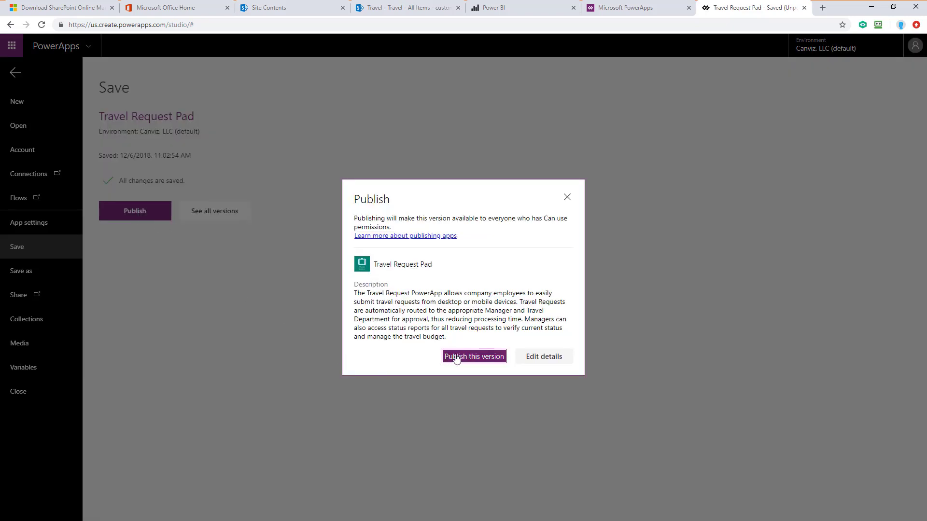
pyautogui.click(454, 356)
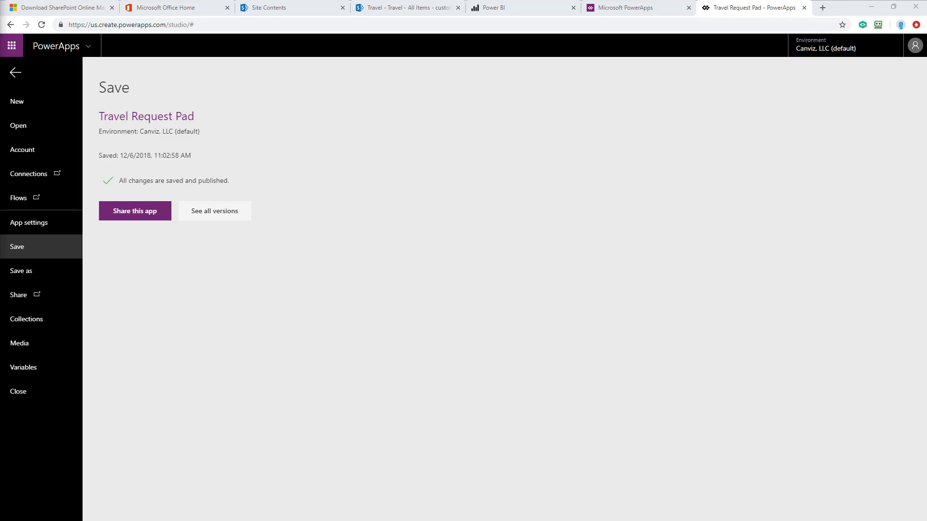
pyautogui.click(16, 72)
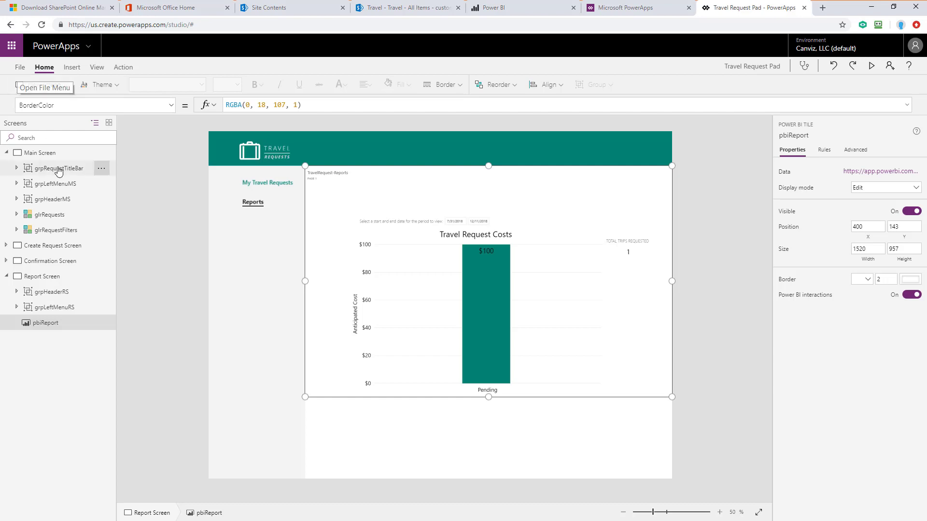
# - Open the Main Screen's OnStart formula in an expanded view and locate its ExternalDirectoryObjectId and PrimarySmtpAddress placeholders
pyautogui.click(42, 155)
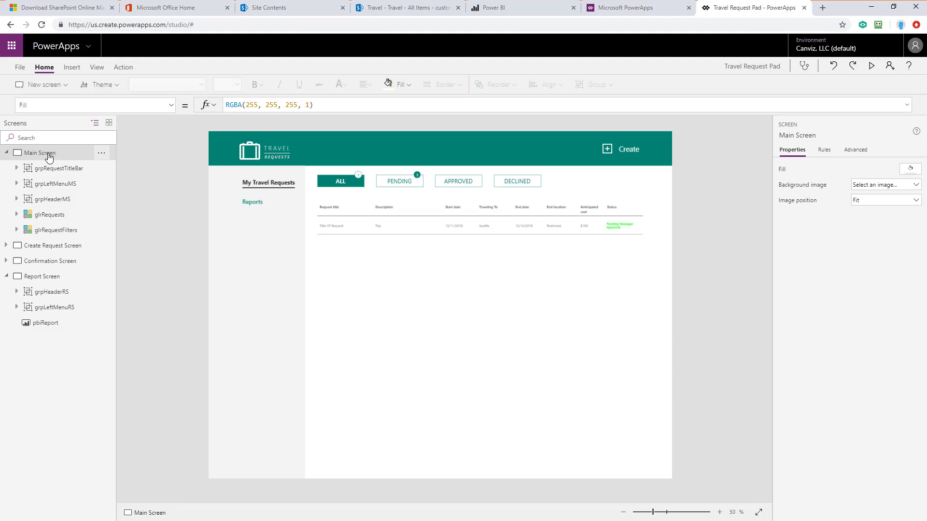
pyautogui.click(125, 67)
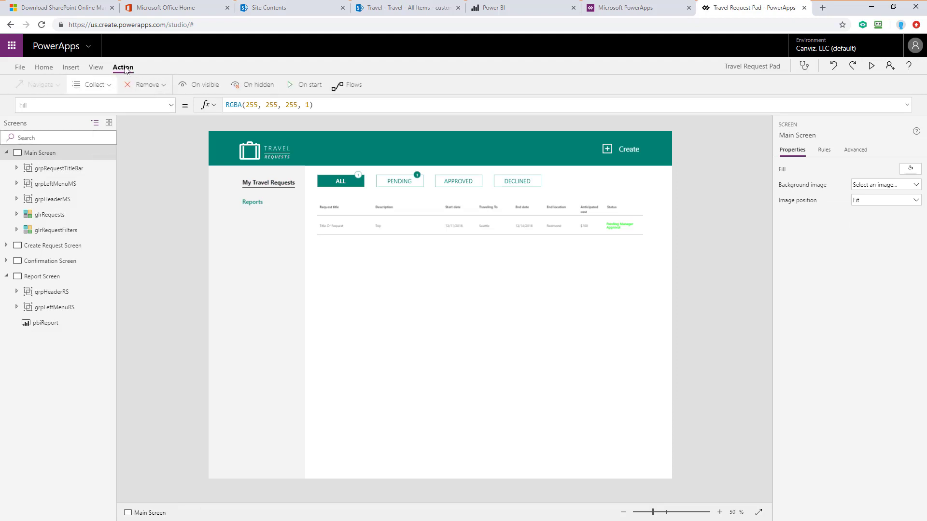
pyautogui.click(304, 85)
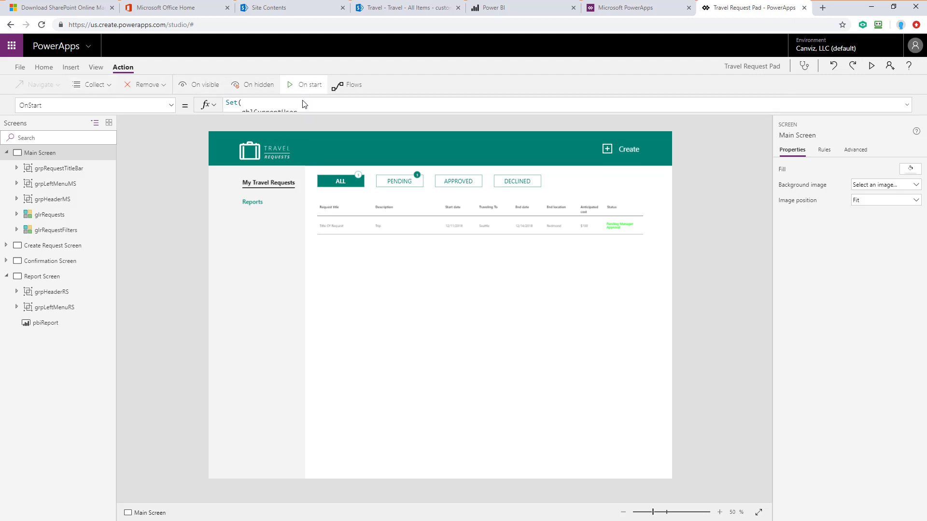
pyautogui.moveTo(289, 111); pyautogui.dragTo(243, 472)
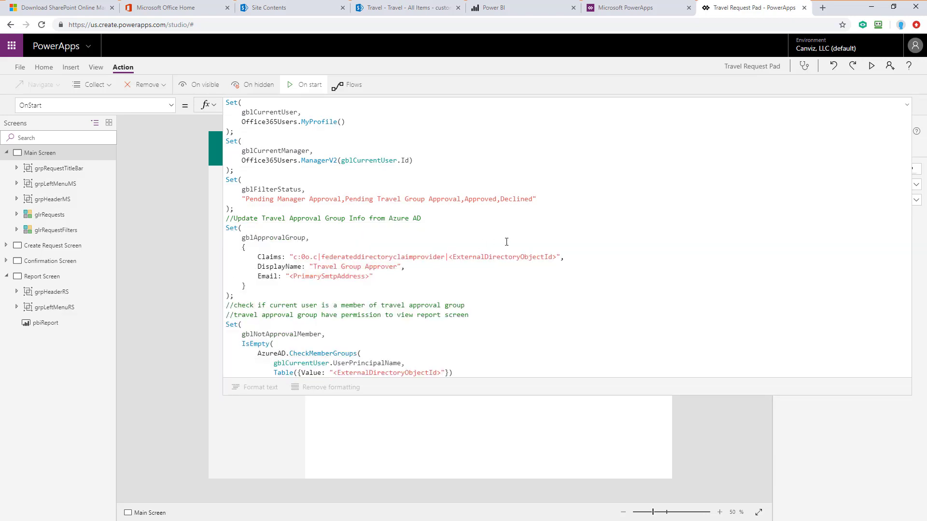
pyautogui.moveTo(456, 256); pyautogui.dragTo(552, 256)
pyautogui.scroll(-1, 435, 319)
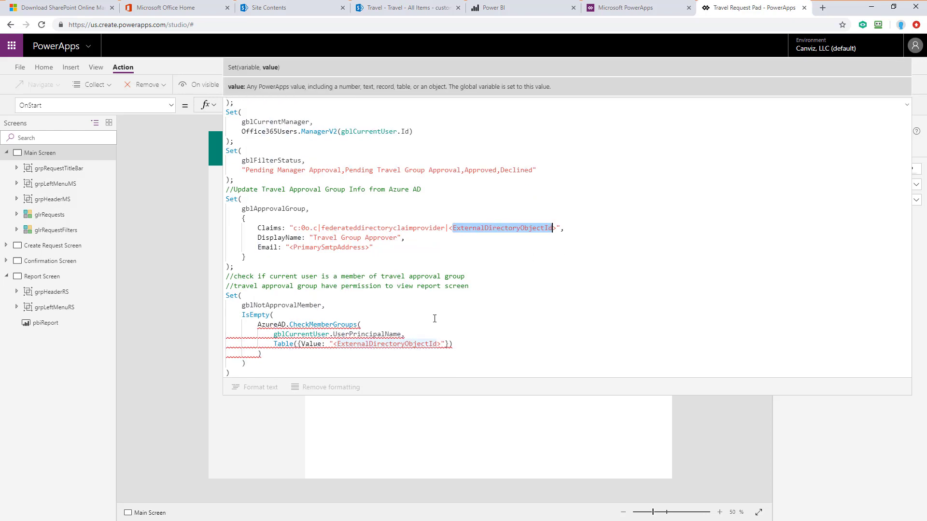
pyautogui.doubleClick(392, 344)
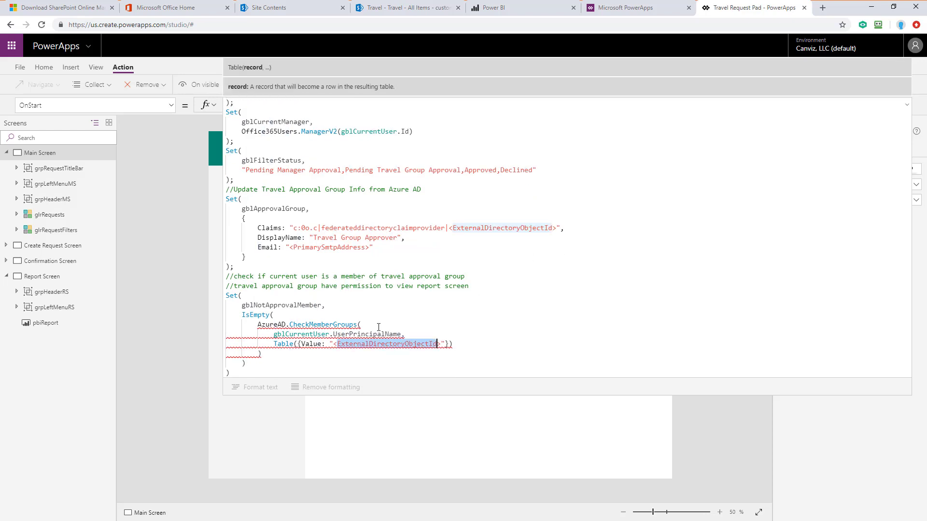
pyautogui.doubleClick(331, 247)
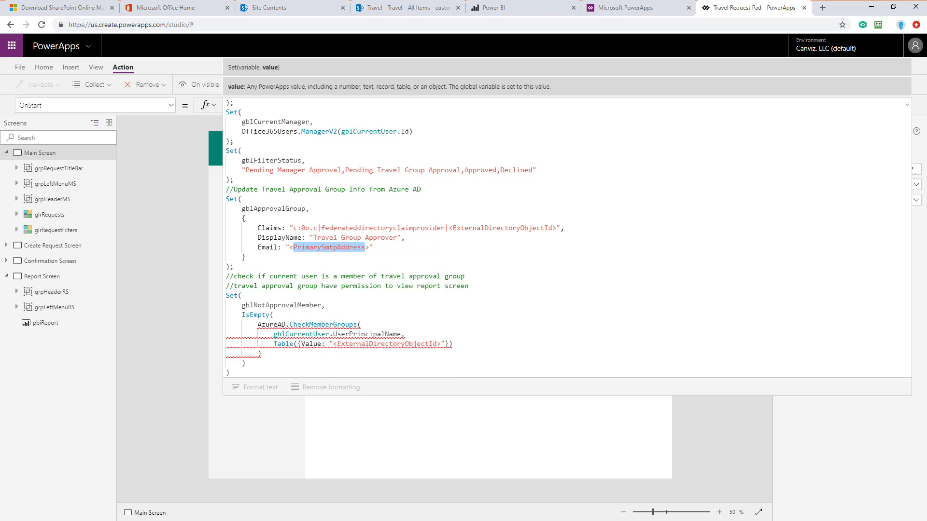
# - Switch to setup powershell.txt in Notepad, place its window below the formula's placeholders, and copy the group's ExternalDirectoryObjectId value
pyautogui.moveTo(0, 116); pyautogui.dragTo(506, 211)
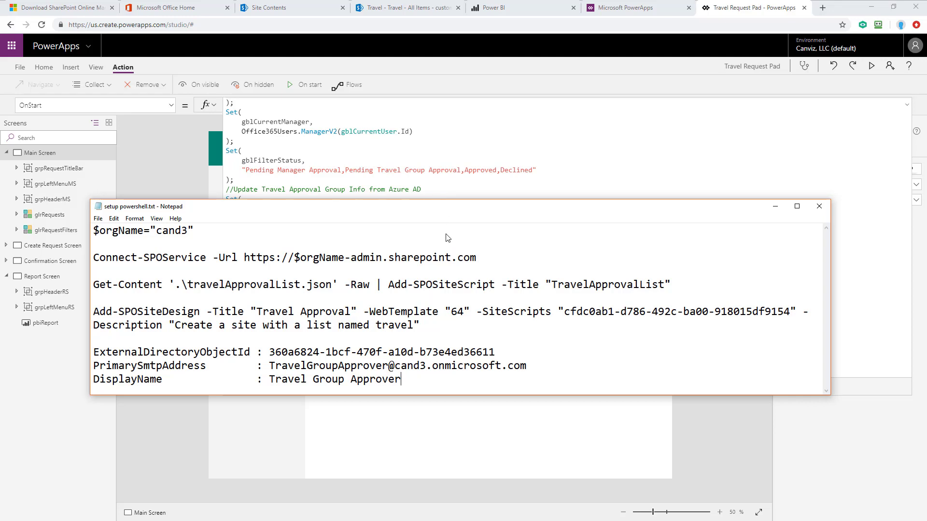
pyautogui.moveTo(444, 212); pyautogui.dragTo(457, 291)
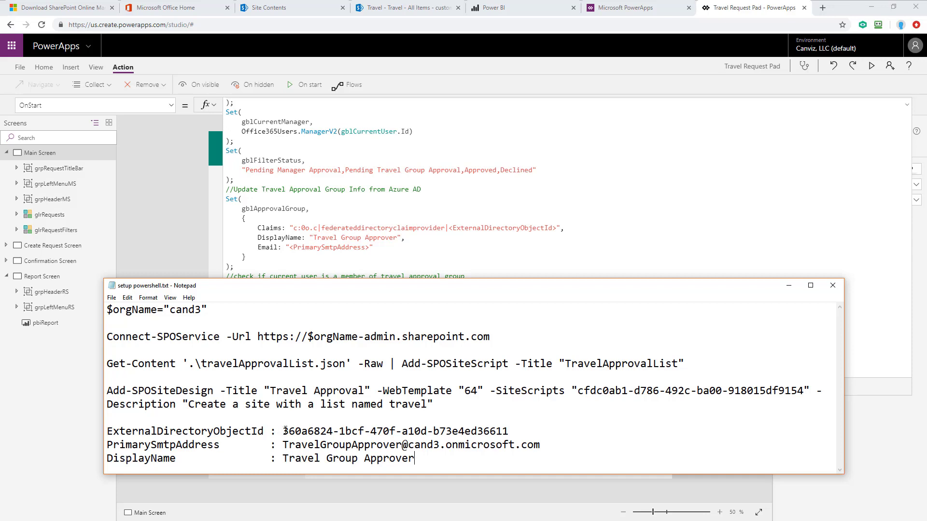
pyautogui.moveTo(284, 431); pyautogui.dragTo(509, 435)
pyautogui.hotkey('ctrl', 'c')
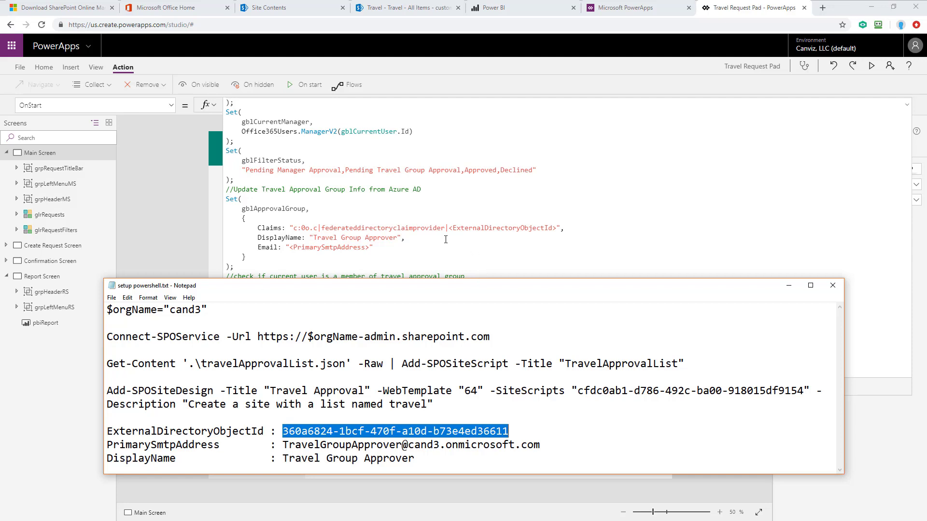
# - Back in the OnStart formula, replace both <ExternalDirectoryObjectId> placeholders, in Claims and in the CheckMemberGroups table, with the copied object ID
pyautogui.click(449, 227)
pyautogui.moveTo(449, 228); pyautogui.dragTo(556, 228)
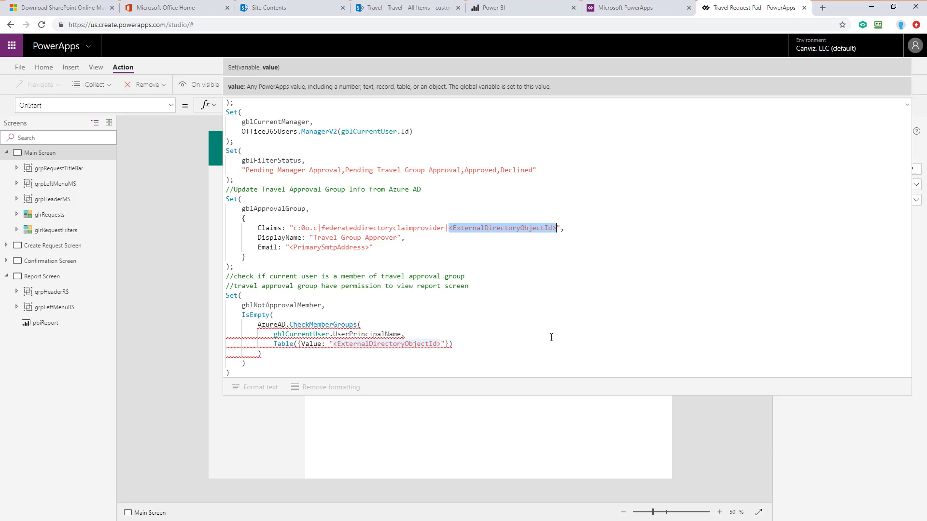
pyautogui.hotkey('ctrl', 'v')
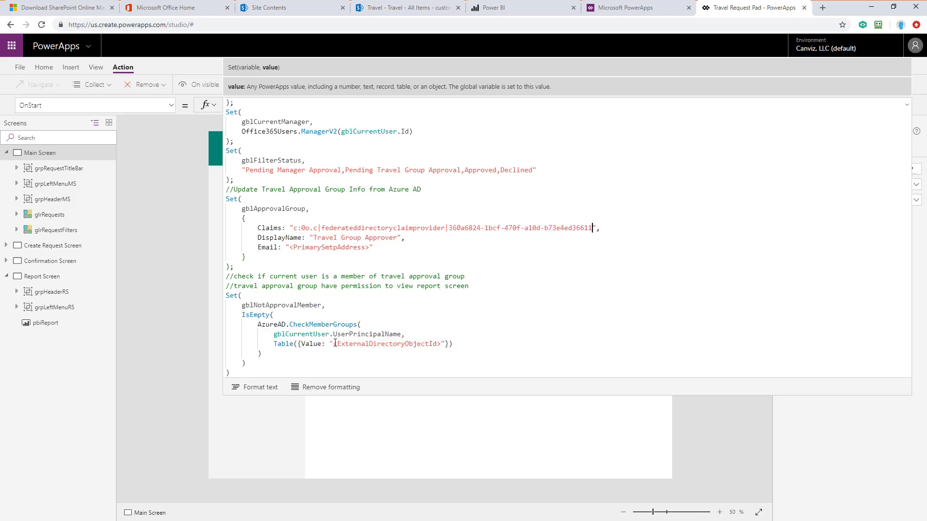
pyautogui.moveTo(334, 344); pyautogui.dragTo(442, 343)
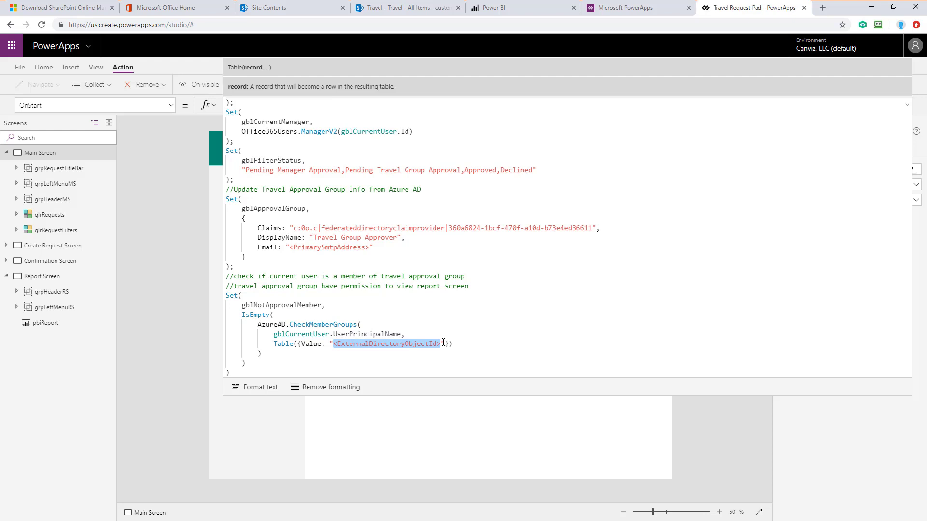
pyautogui.hotkey('ctrl', 'v')
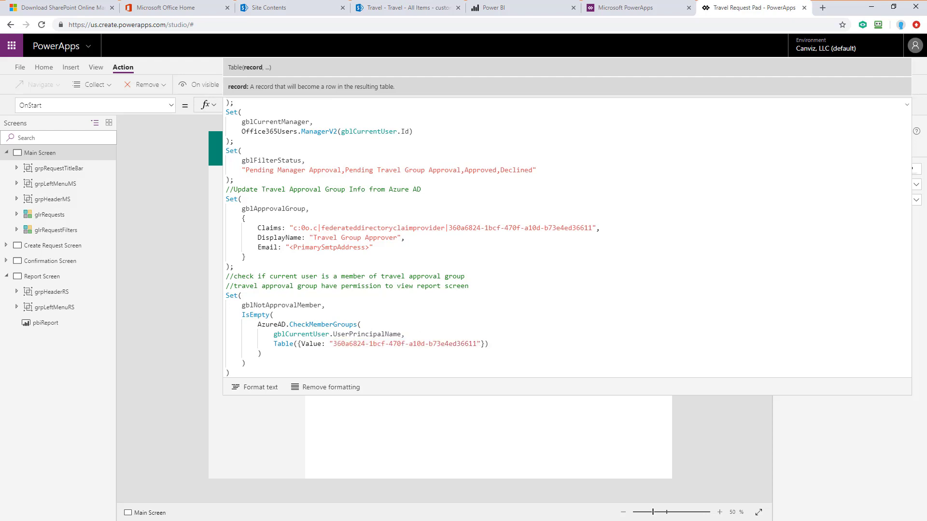
# - Copy the group's PrimarySmtpAddress from the Notepad file and replace the <PrimarySmtpAddress> placeholder in the formula's Email field with it
pyautogui.hotkey('alt', 'Tab')
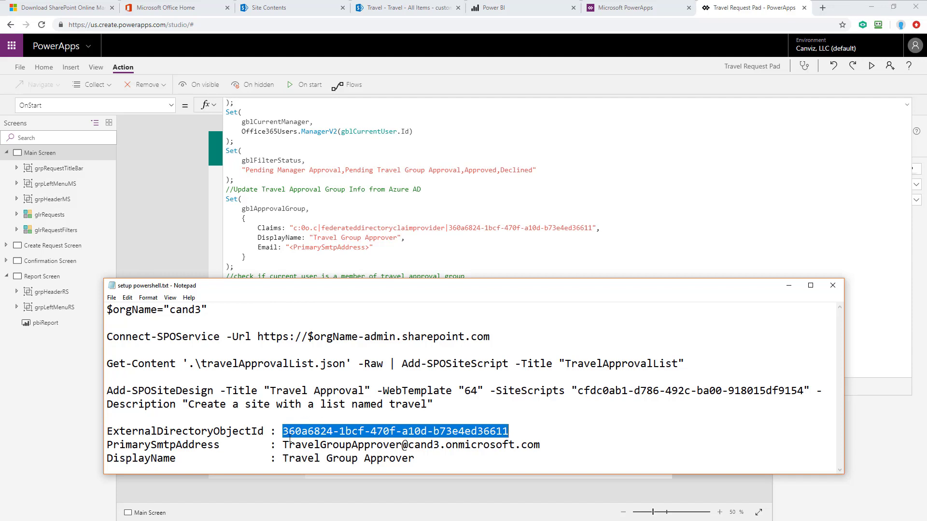
pyautogui.moveTo(283, 445); pyautogui.dragTo(538, 449)
pyautogui.hotkey('ctrl', 'c')
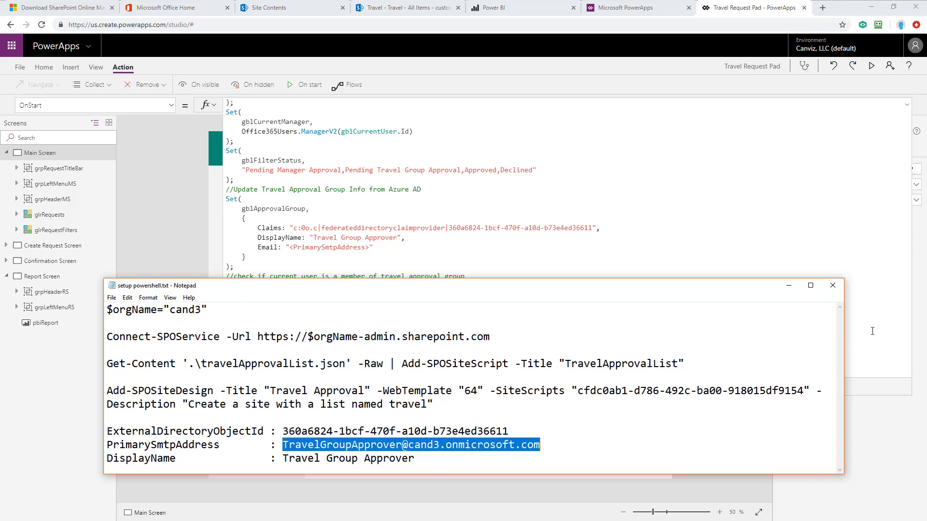
pyautogui.click(789, 285)
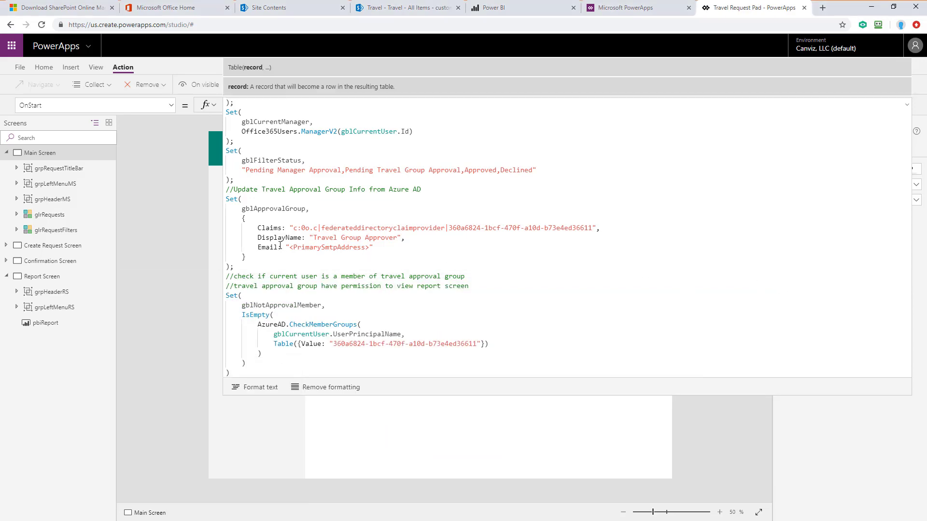
pyautogui.moveTo(290, 246); pyautogui.dragTo(371, 249)
pyautogui.hotkey('ctrl', 'v')
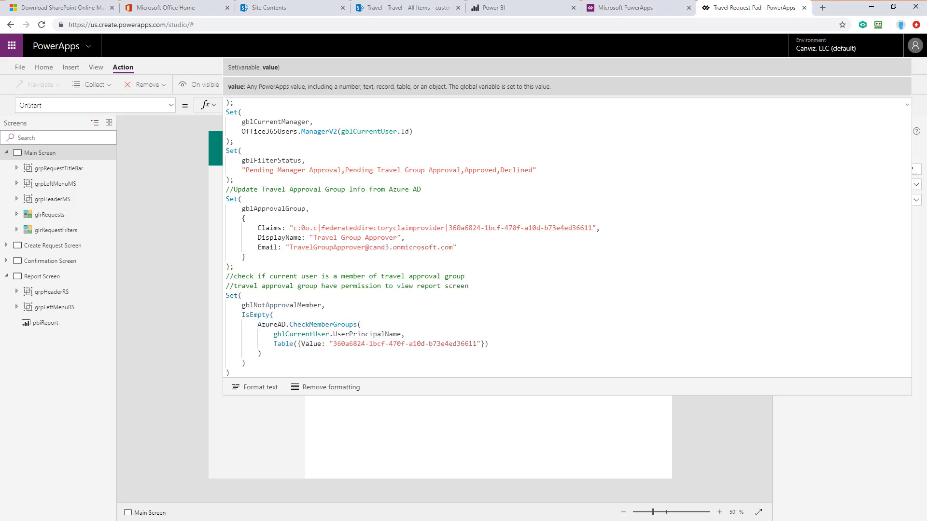
pyautogui.hotkey('alt', 'Tab')
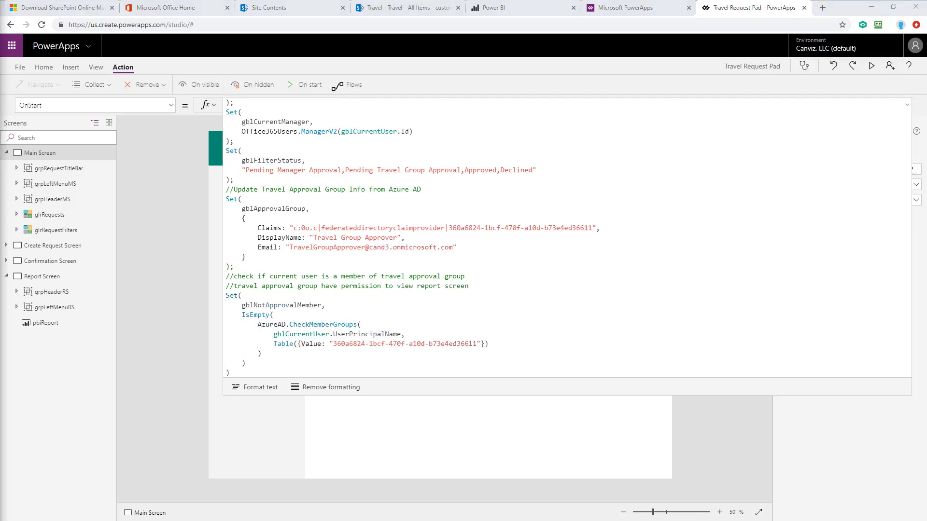
# - Save the Travel Request Pad app with the updated OnStart formula and publish this version
pyautogui.click(22, 71)
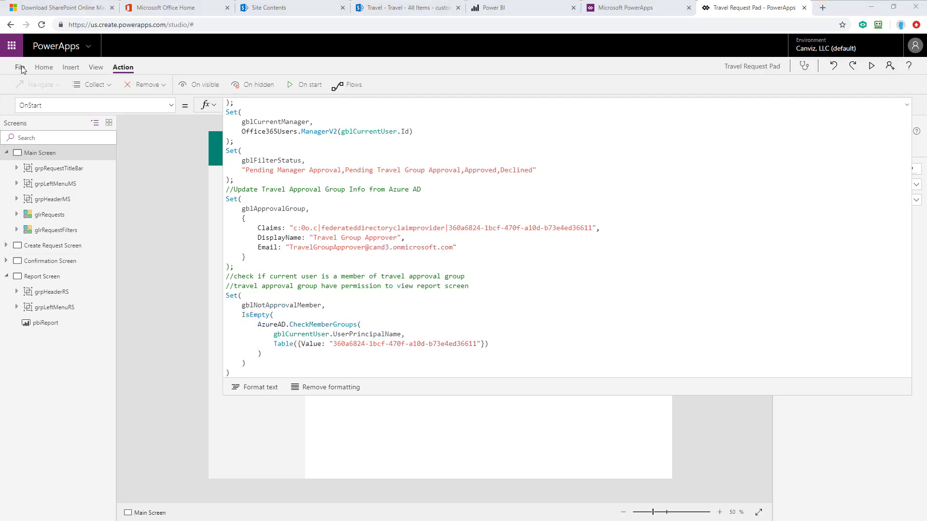
pyautogui.click(126, 178)
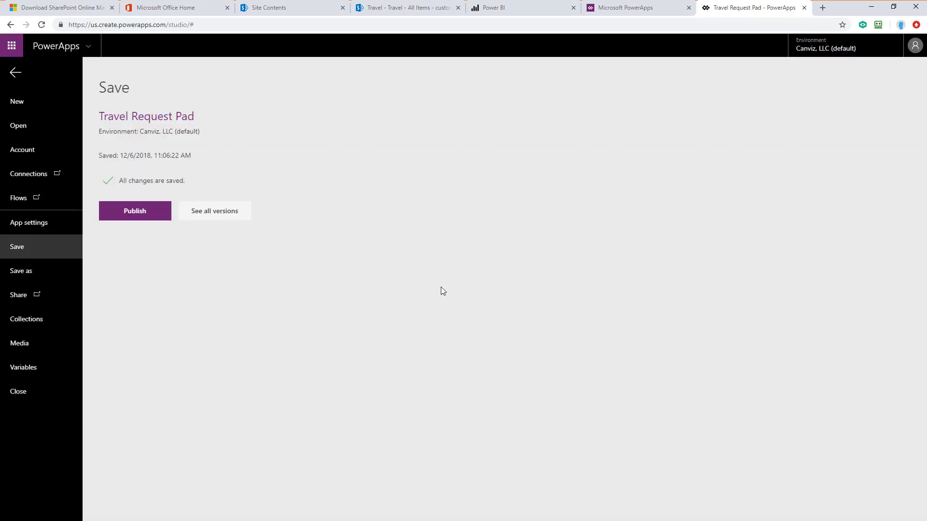
pyautogui.click(155, 211)
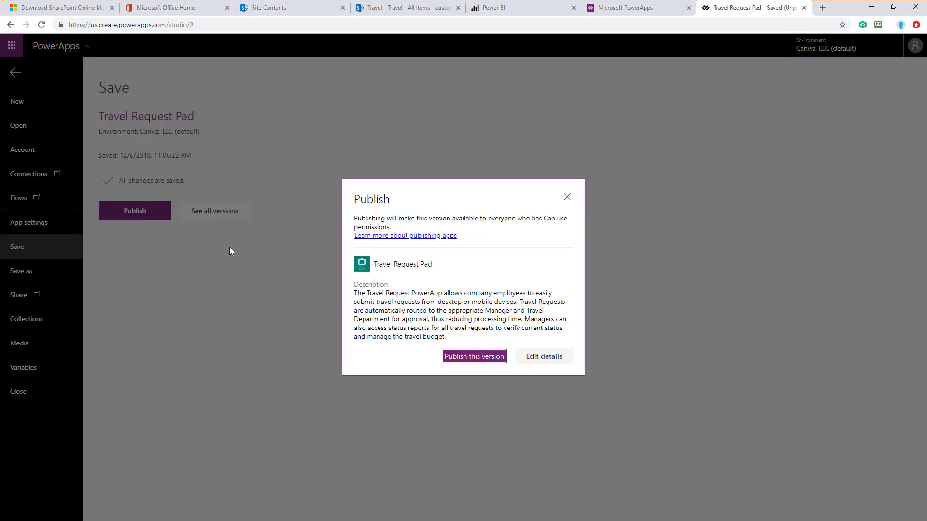
pyautogui.click(474, 360)
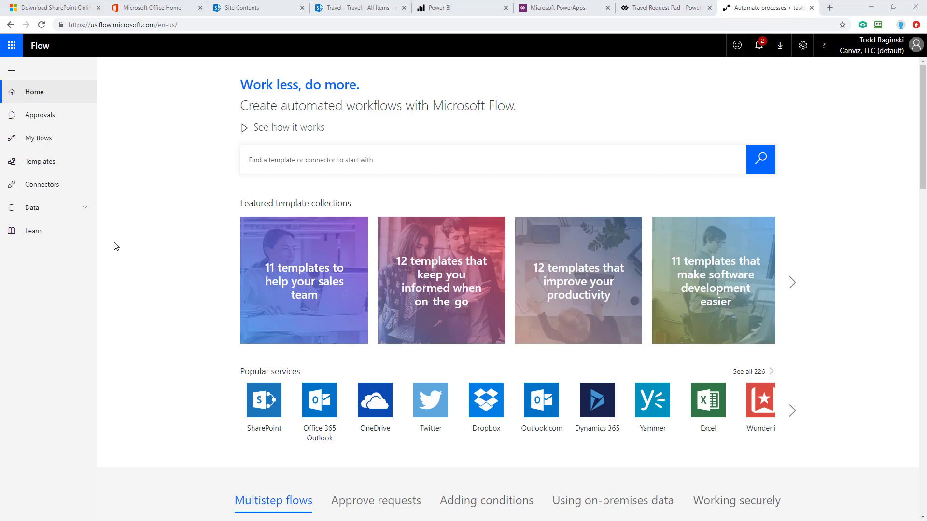
# - Create a new SharePoint connection in Flow that connects directly to cloud services, authorised with the signed-in account
pyautogui.click(84, 210)
pyautogui.click(76, 256)
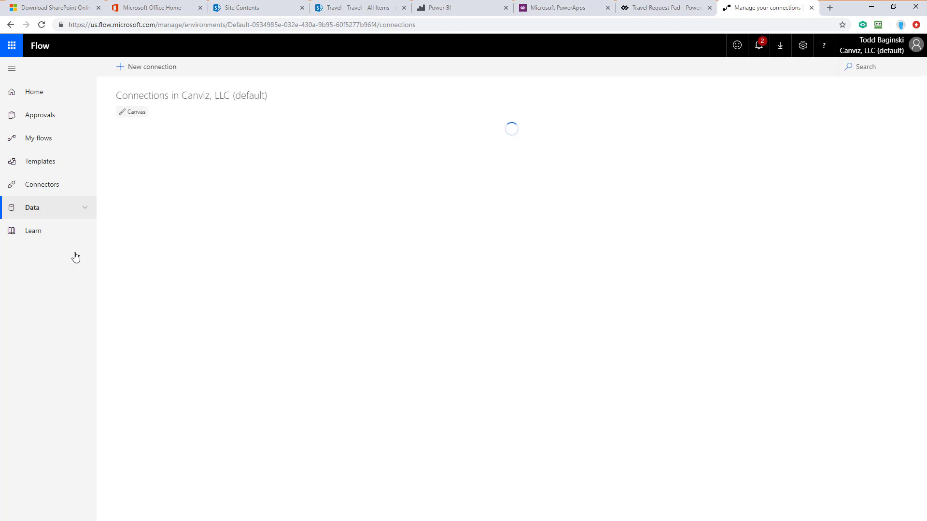
pyautogui.click(140, 71)
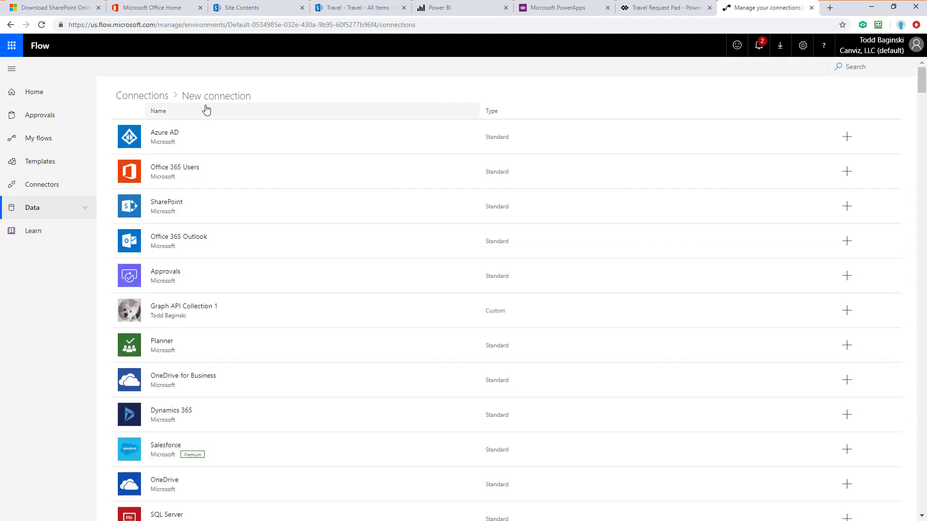
pyautogui.click(854, 70)
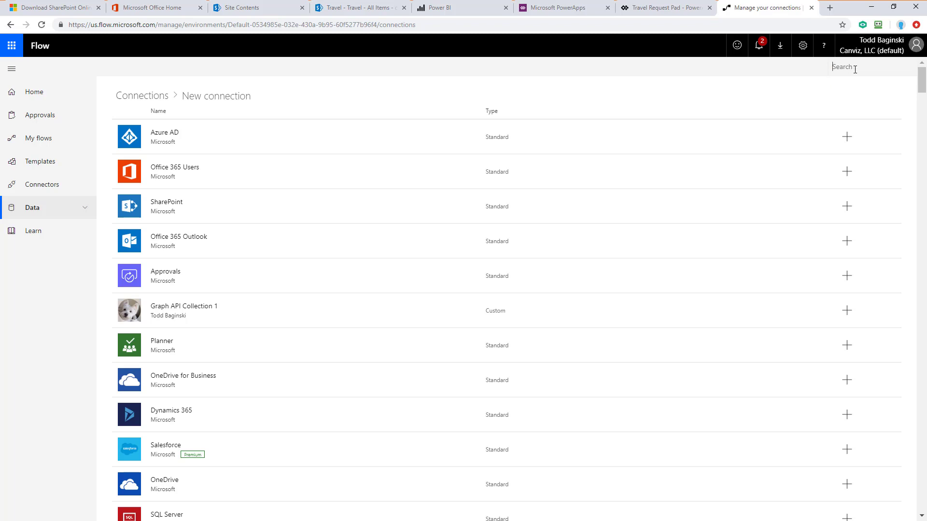
pyautogui.write('sharepoint')
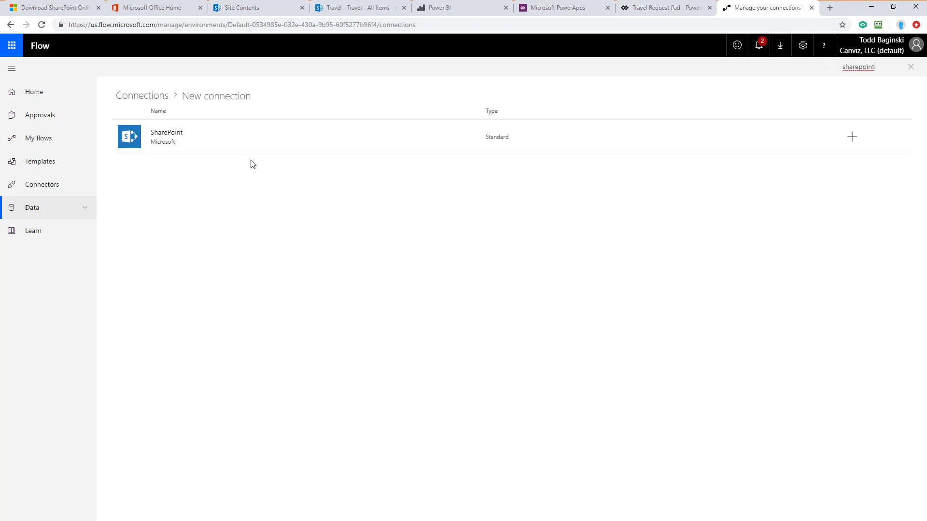
pyautogui.click(200, 141)
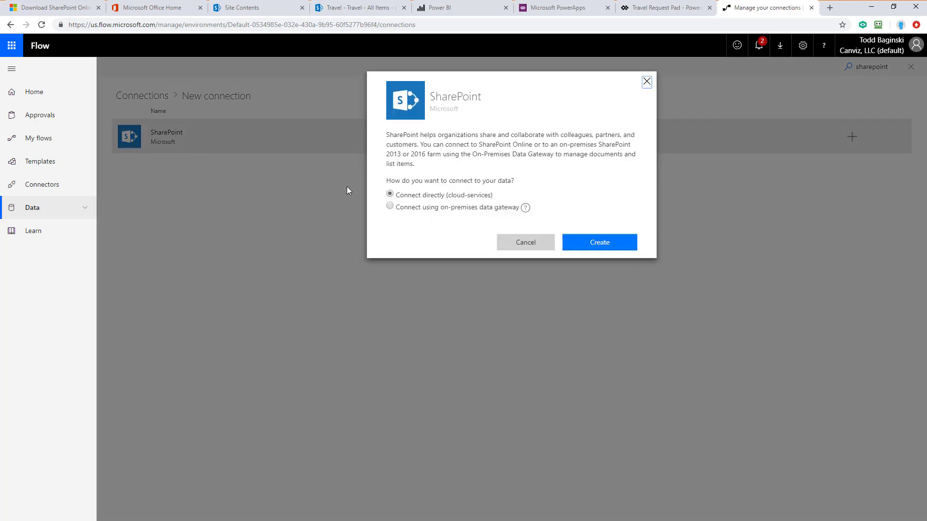
pyautogui.click(605, 249)
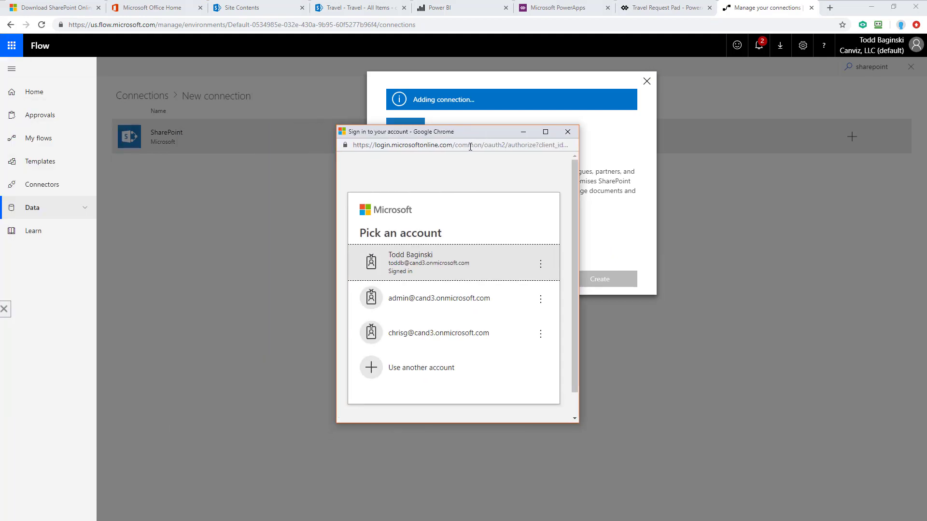
pyautogui.click(434, 266)
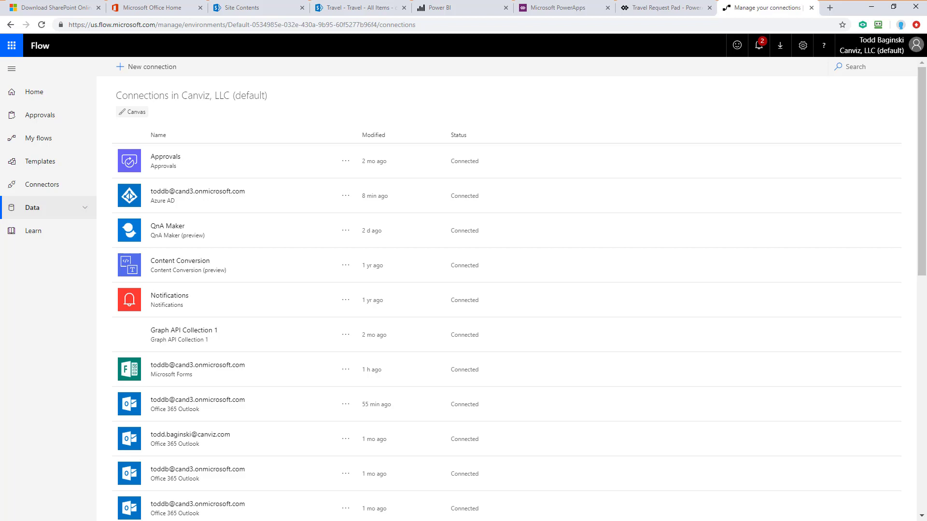
# - Try to create a new Approvals connection, cancel its dialog and clear the connector search
pyautogui.click(149, 68)
pyautogui.click(861, 68)
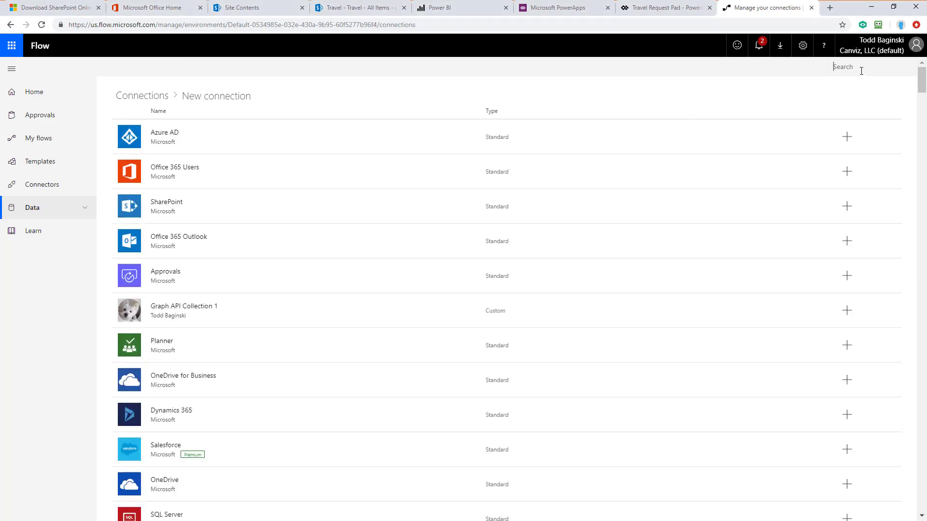
pyautogui.write('approvals')
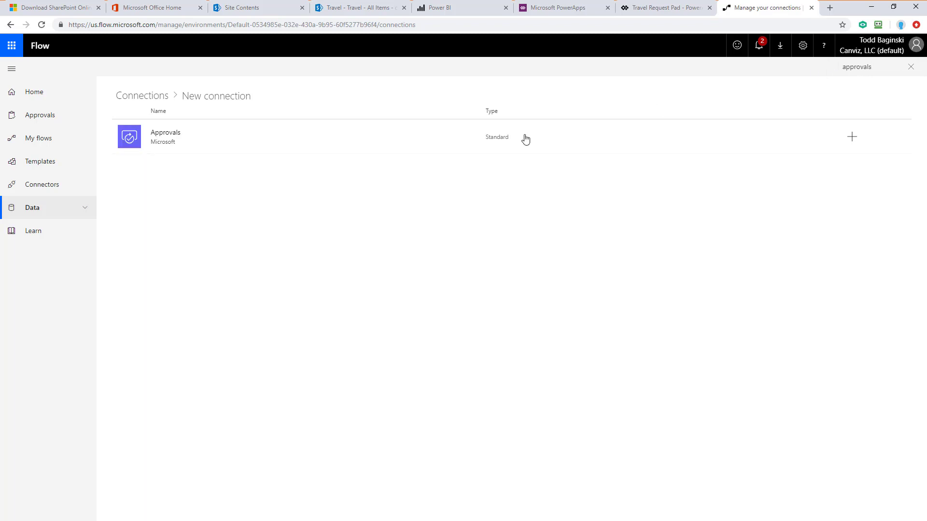
pyautogui.click(247, 153)
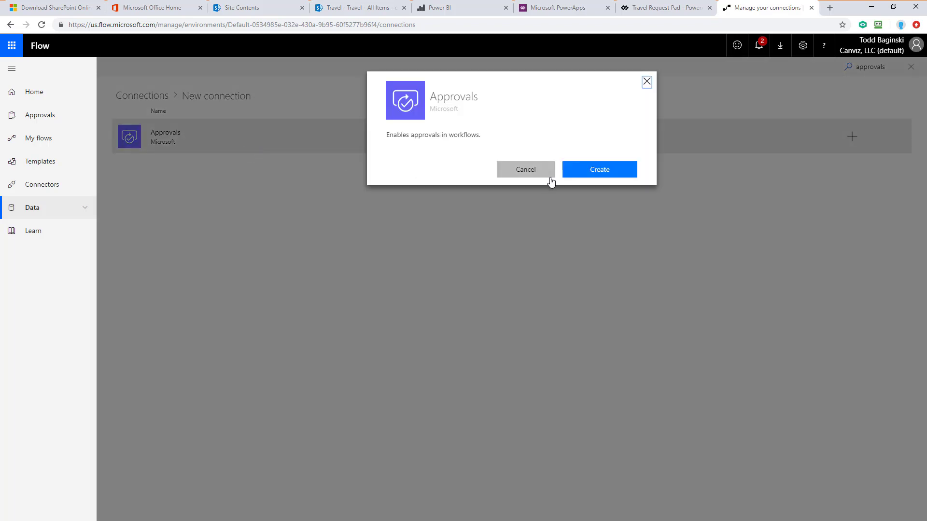
pyautogui.click(592, 175)
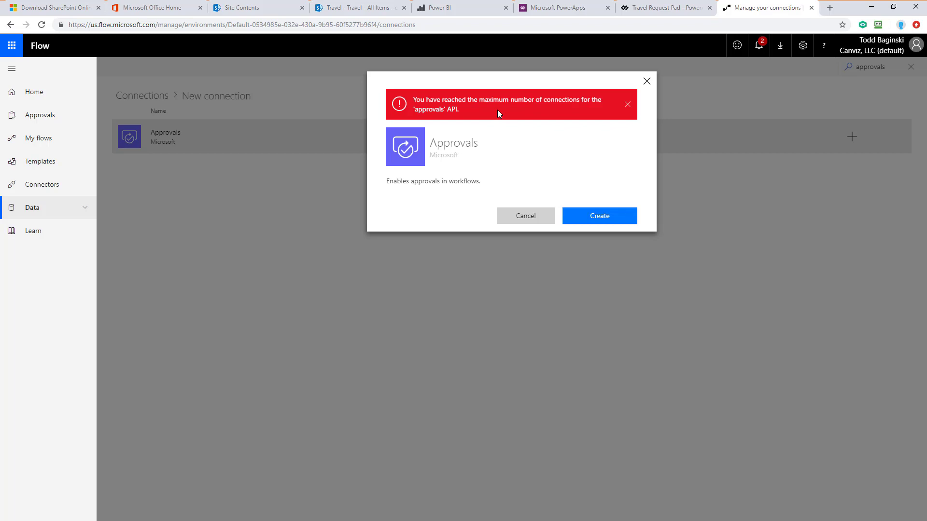
pyautogui.click(518, 221)
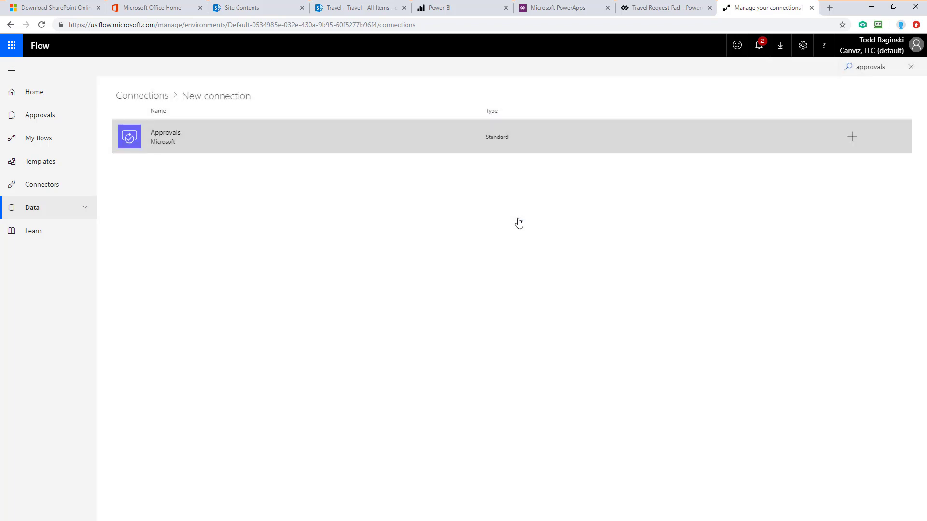
pyautogui.click(911, 67)
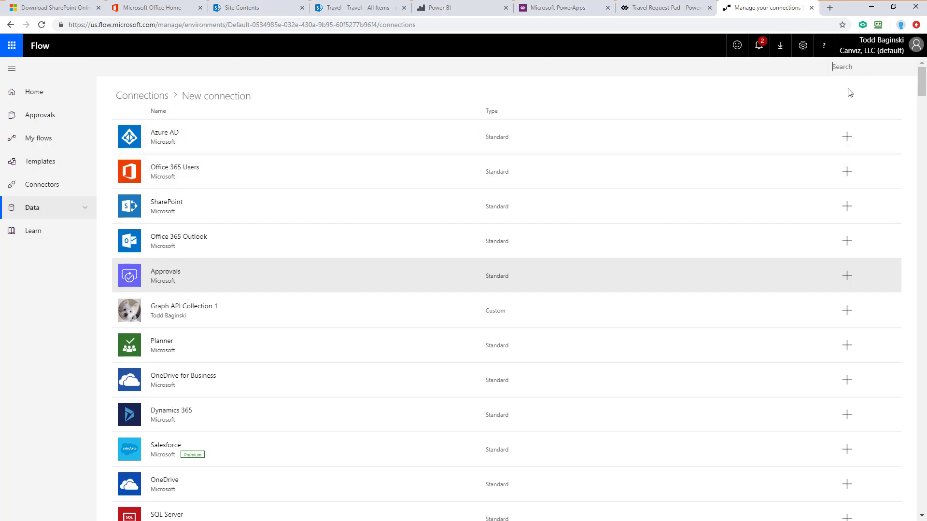
# - Create a new Office 365 Outlook connection authorised with the signed-in account
pyautogui.click(848, 63)
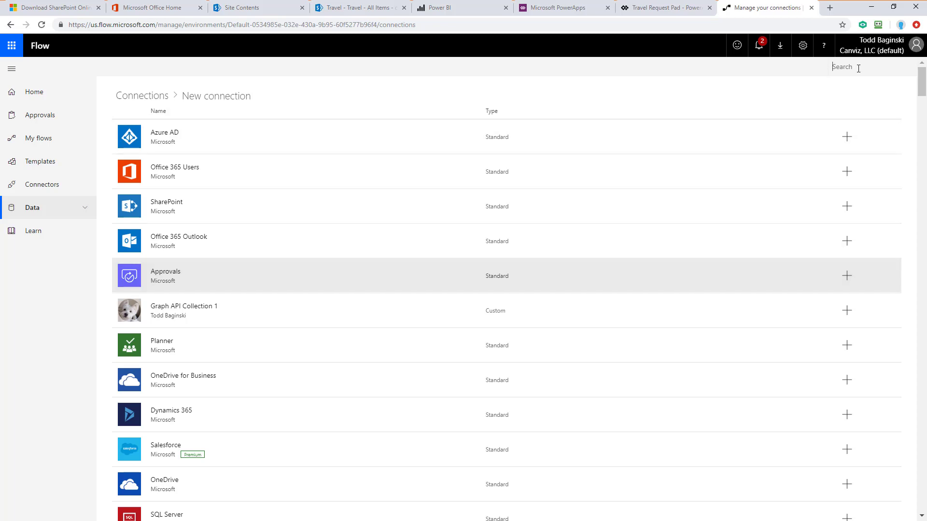
pyautogui.click(145, 96)
pyautogui.click(147, 67)
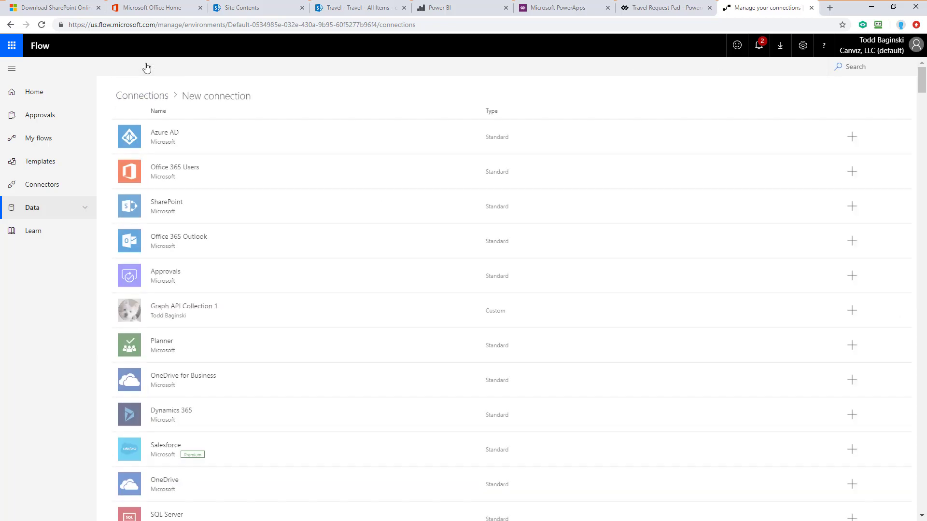
pyautogui.click(867, 65)
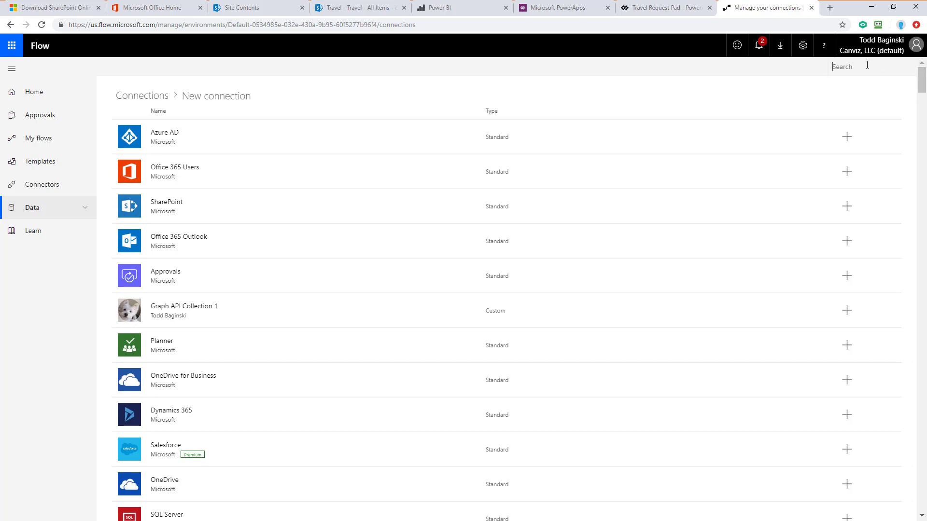
pyautogui.write('office 365 outlook')
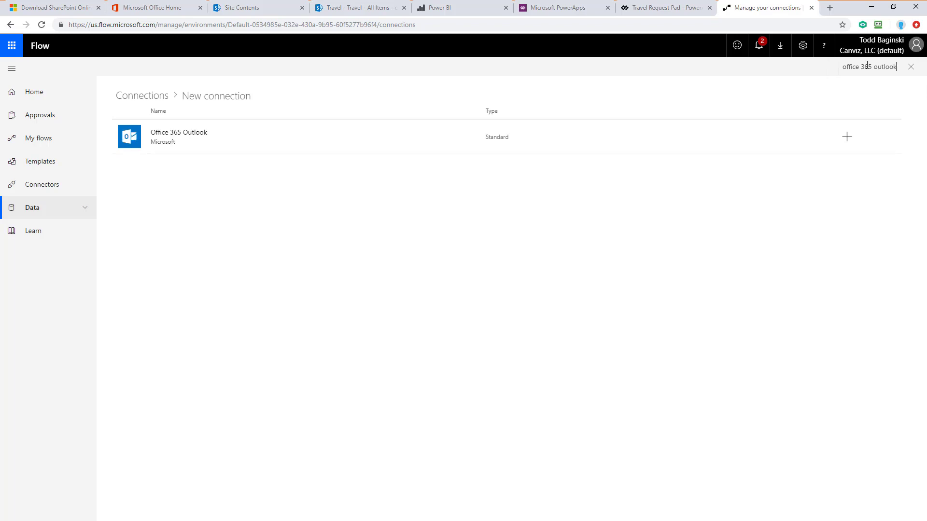
pyautogui.click(256, 142)
pyautogui.click(606, 182)
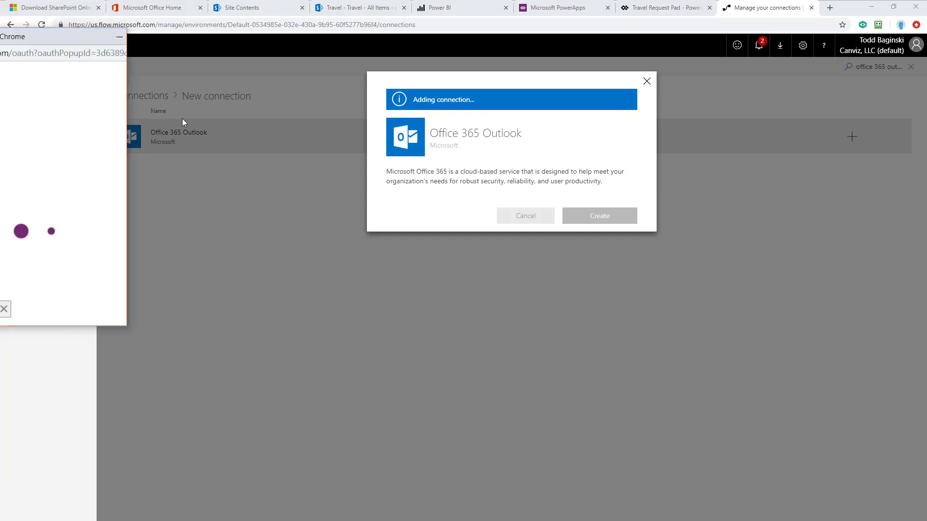
pyautogui.click(372, 240)
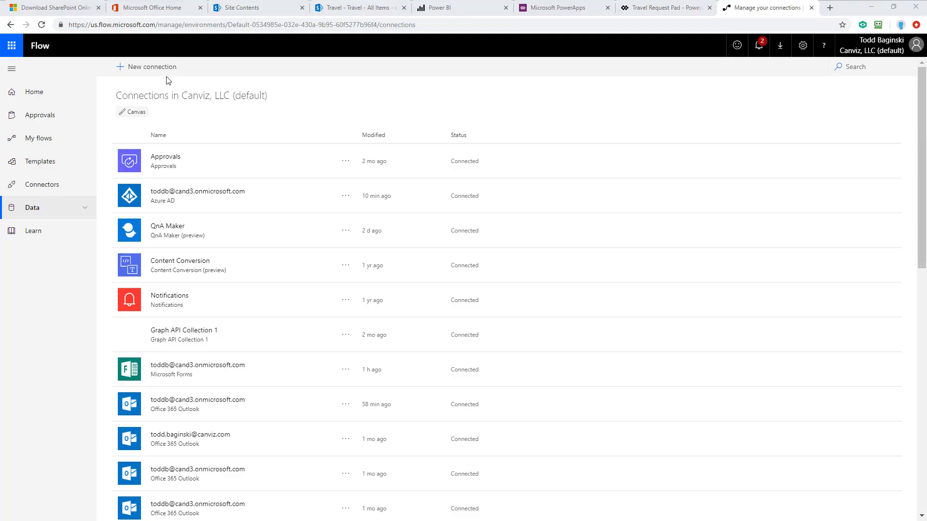
# - Create a new Office 365 Groups connection authorised with the signed-in account
pyautogui.click(150, 68)
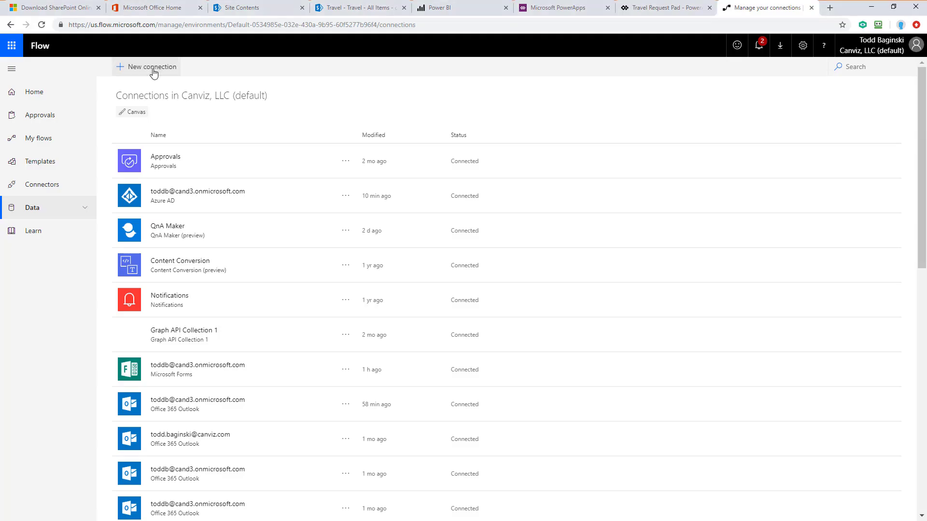
pyautogui.click(847, 71)
pyautogui.write('grou')
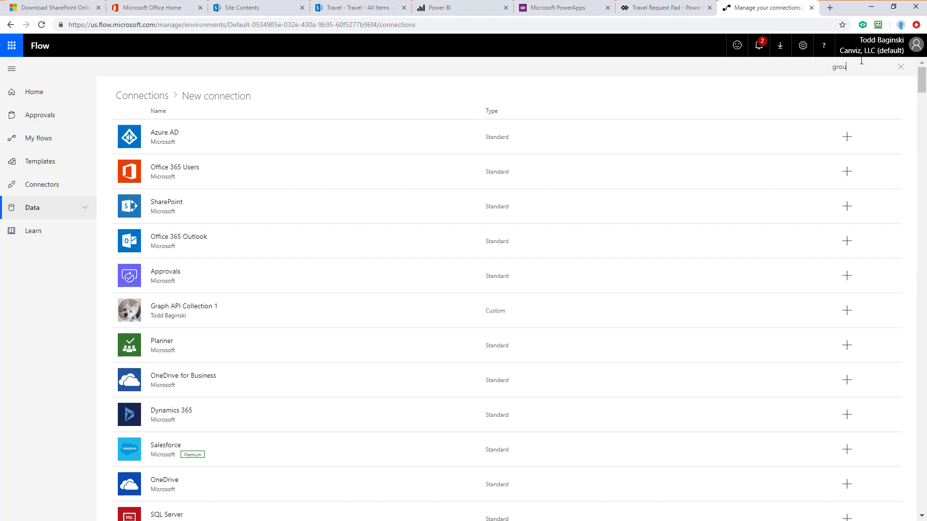
pyautogui.write('p')
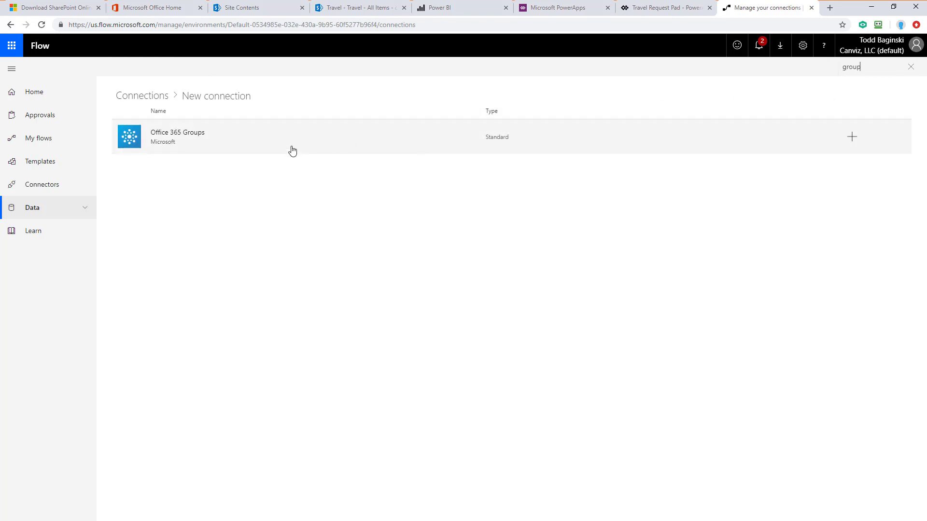
pyautogui.click(235, 147)
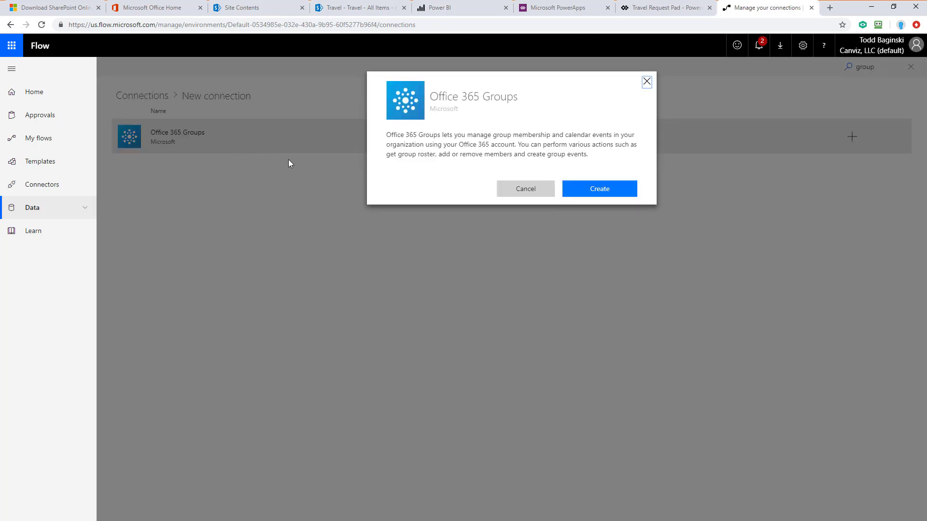
pyautogui.click(598, 191)
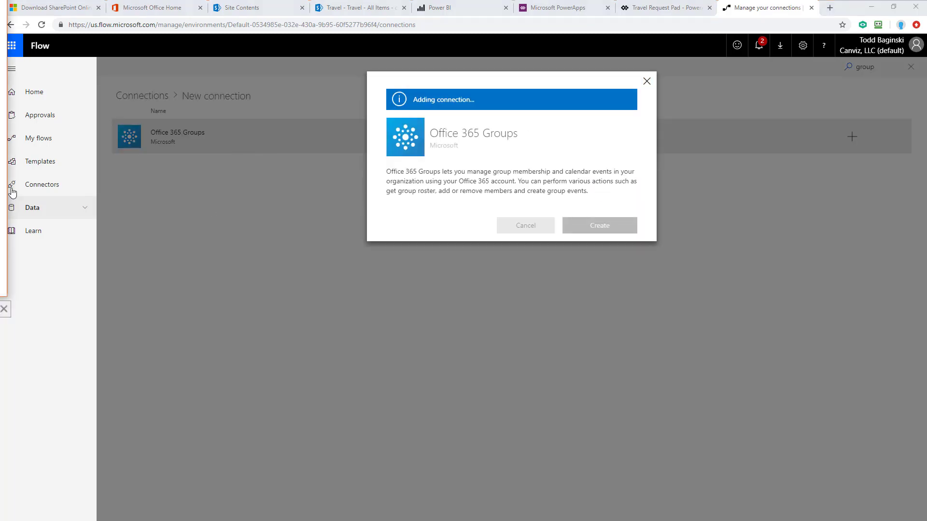
pyautogui.moveTo(0, 8); pyautogui.dragTo(438, 116)
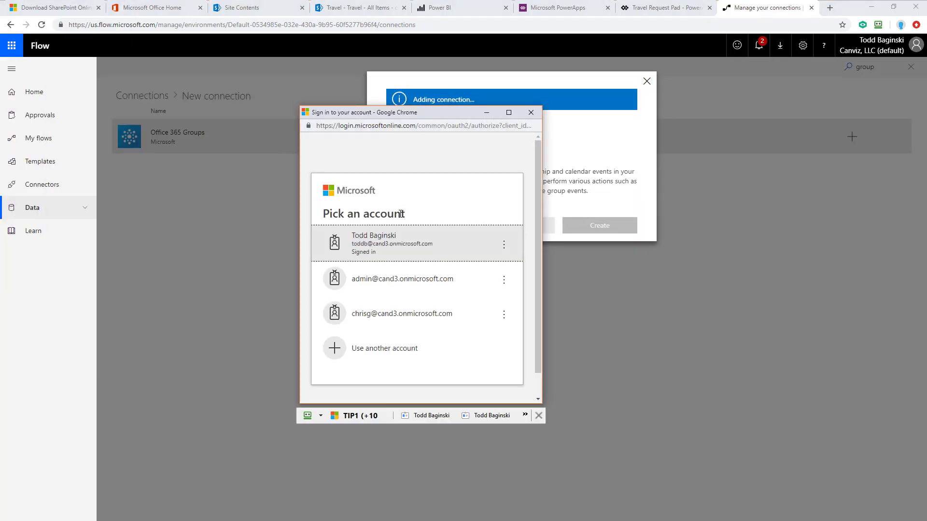
pyautogui.click(385, 243)
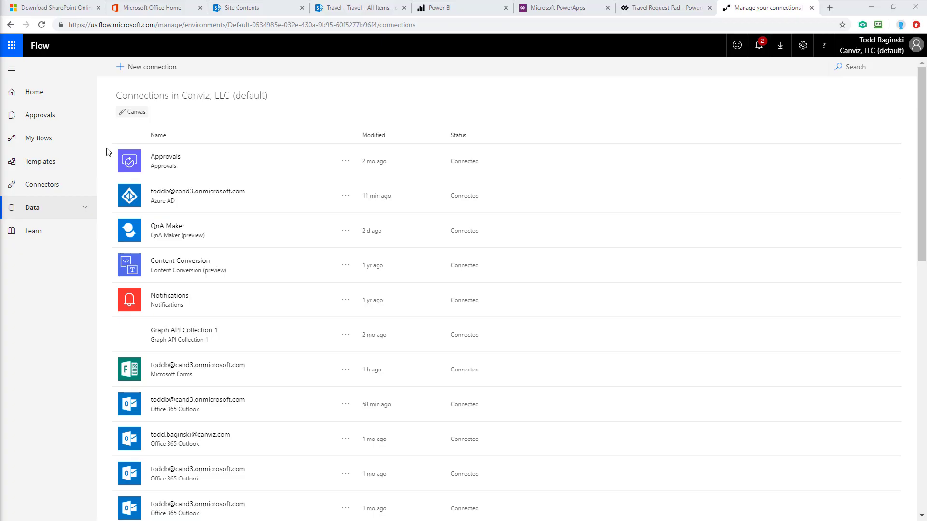
# - Start a flow package import and upload TravelRequest-Flow.zip from the TravelApproval resource folder
pyautogui.click(53, 149)
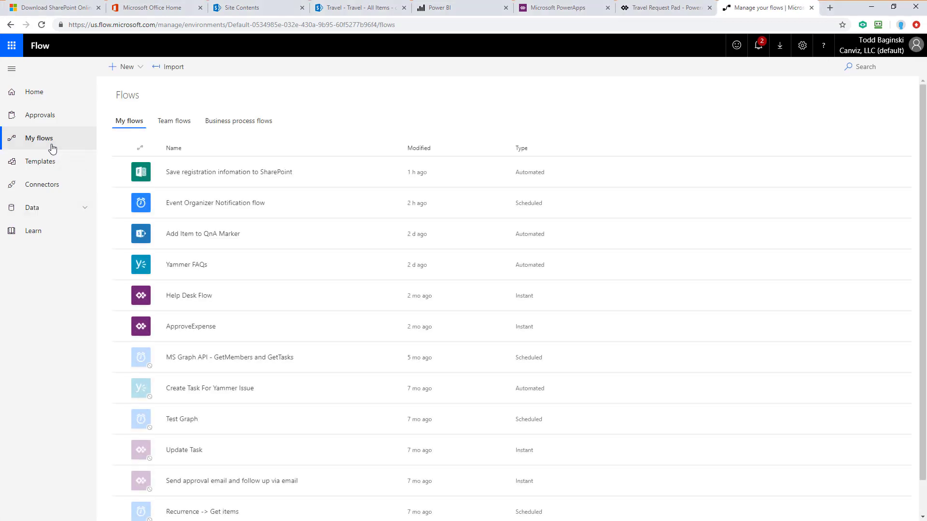
pyautogui.click(171, 68)
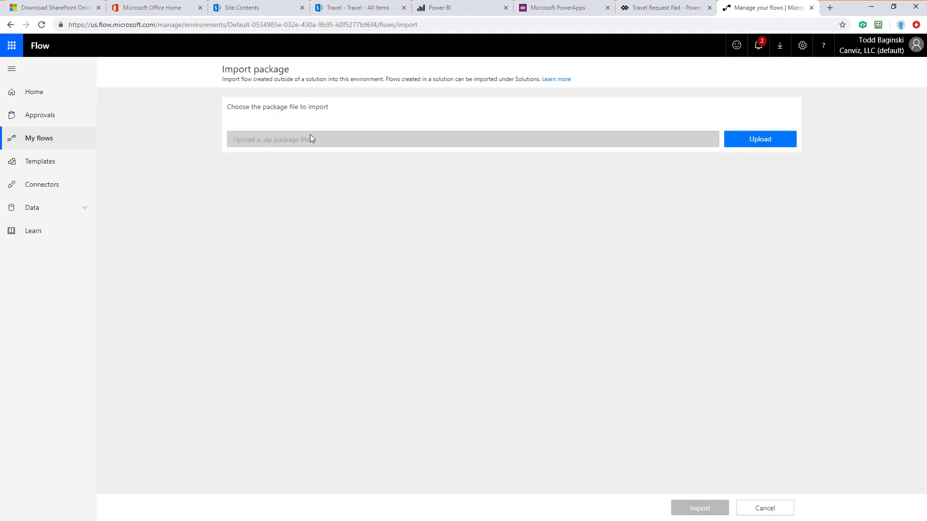
pyautogui.click(750, 140)
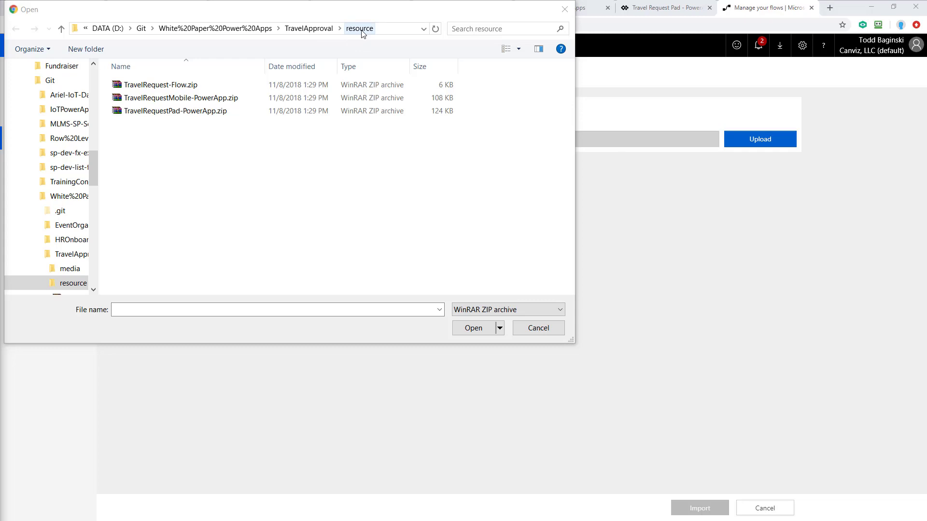
pyautogui.click(186, 87)
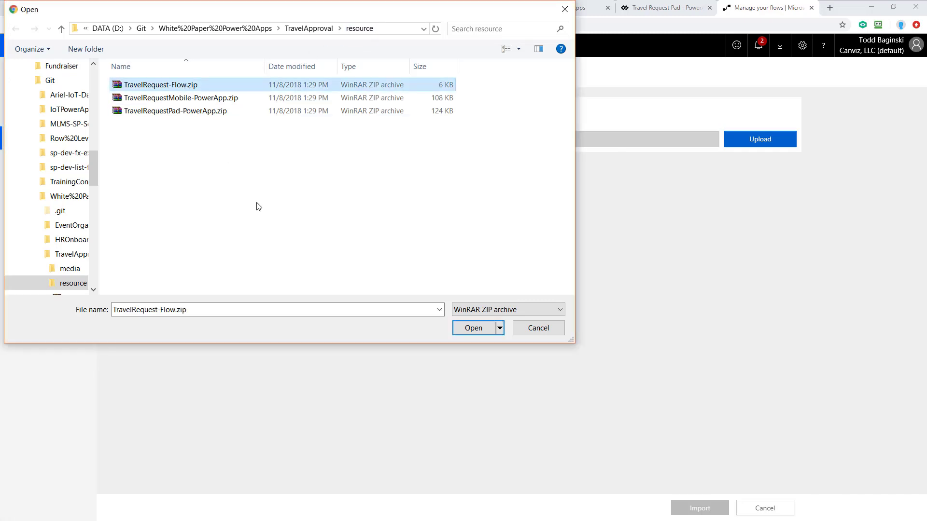
pyautogui.click(472, 330)
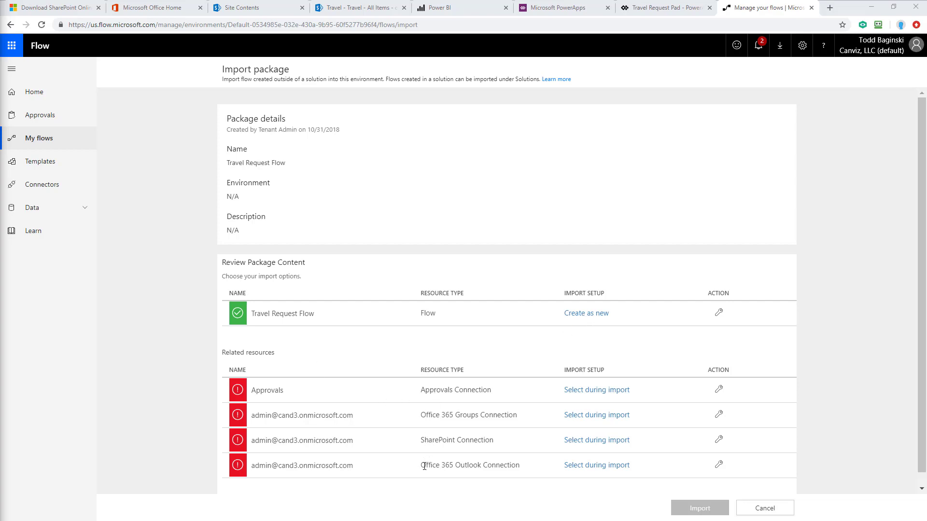
# - Assign the existing Approvals connection to the package's Approvals resource and save the import setup
pyautogui.click(597, 394)
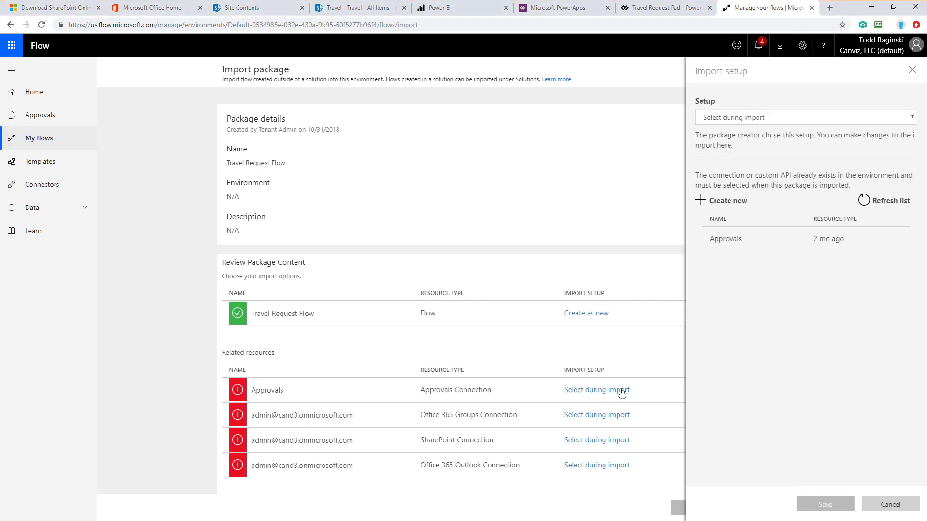
pyautogui.click(723, 248)
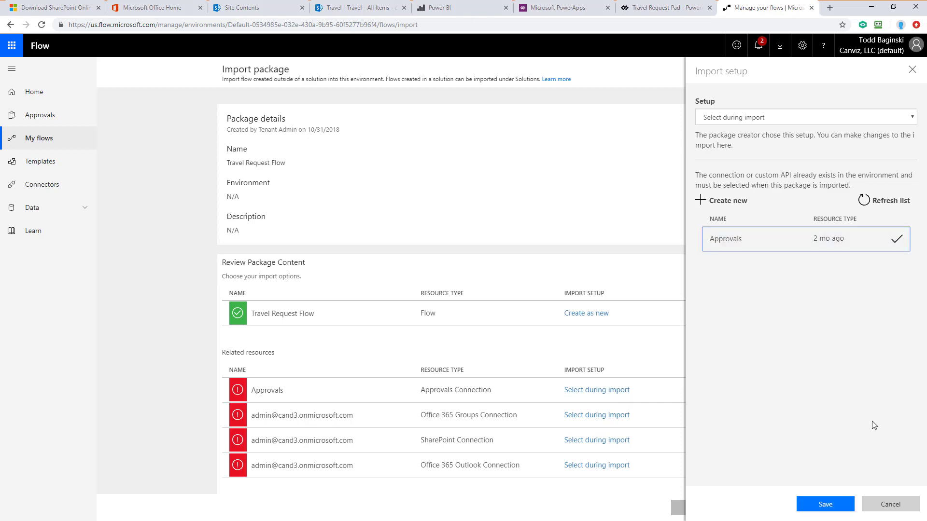
pyautogui.click(825, 505)
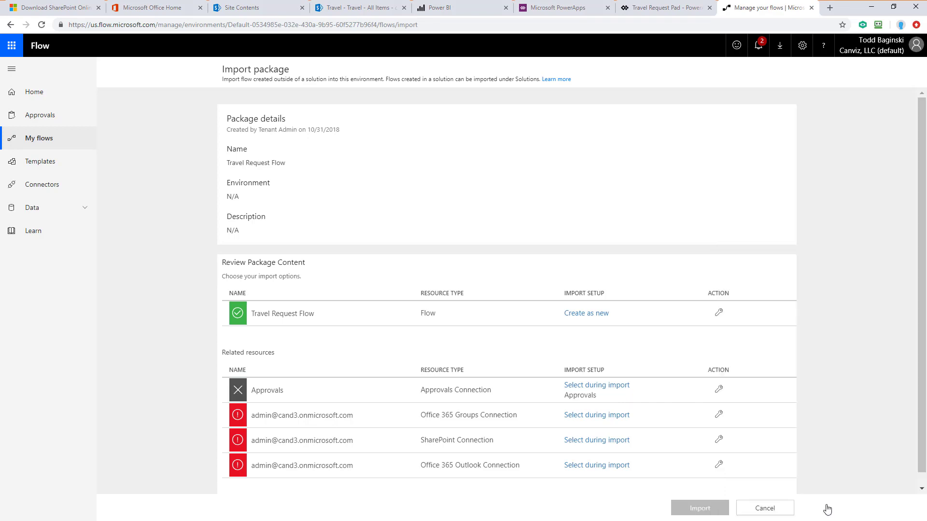
# - Assign the signed-in account's existing connection to the package's Office 365 Groups resource and save the import setup
pyautogui.click(580, 416)
pyautogui.click(742, 245)
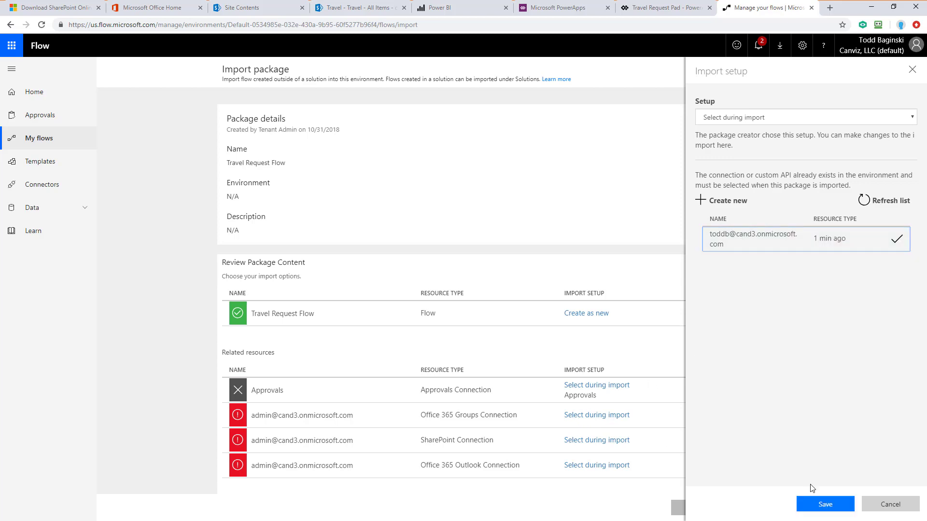
pyautogui.click(815, 504)
# - Assign the signed-in account's connection created 24 min ago to the package's SharePoint resource and save the import setup
pyautogui.click(582, 441)
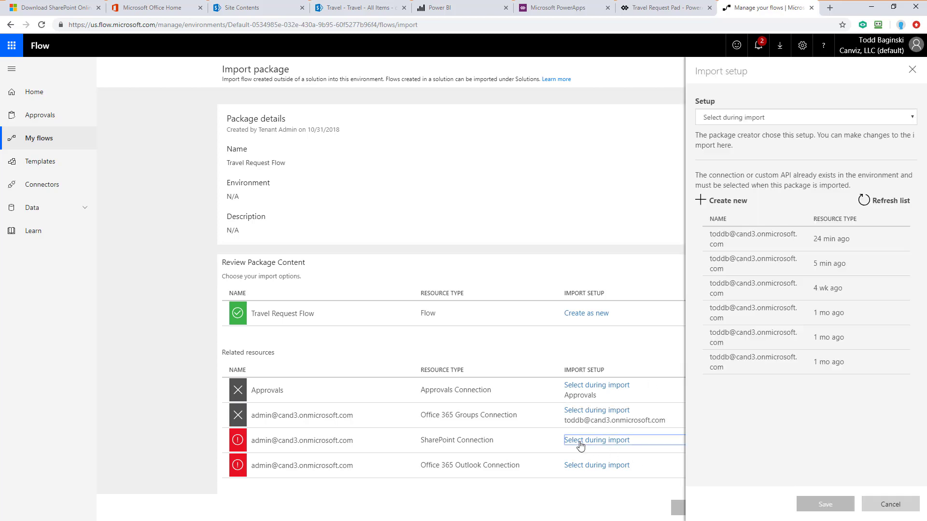
pyautogui.click(743, 240)
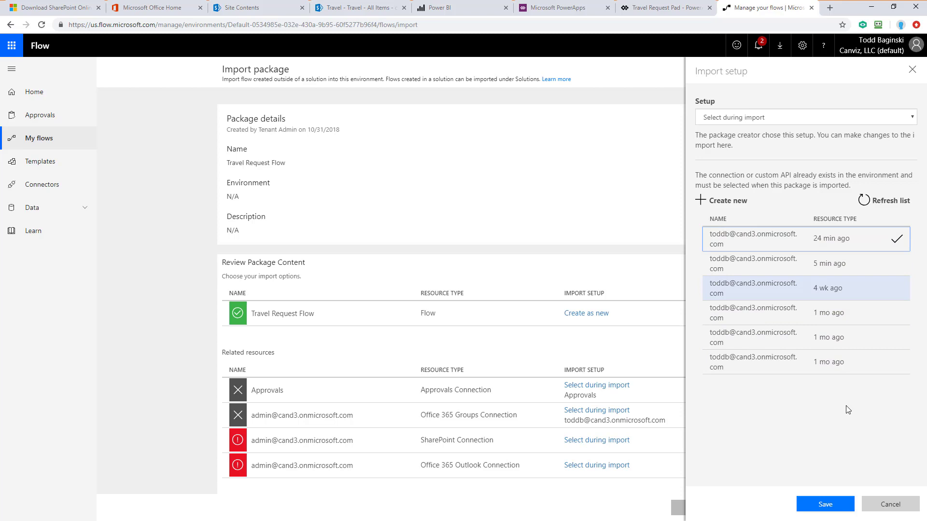
pyautogui.click(823, 505)
# - Assign the connection created 3 min ago to the Office 365 Outlook resource, save the setup, and import the package
pyautogui.click(615, 466)
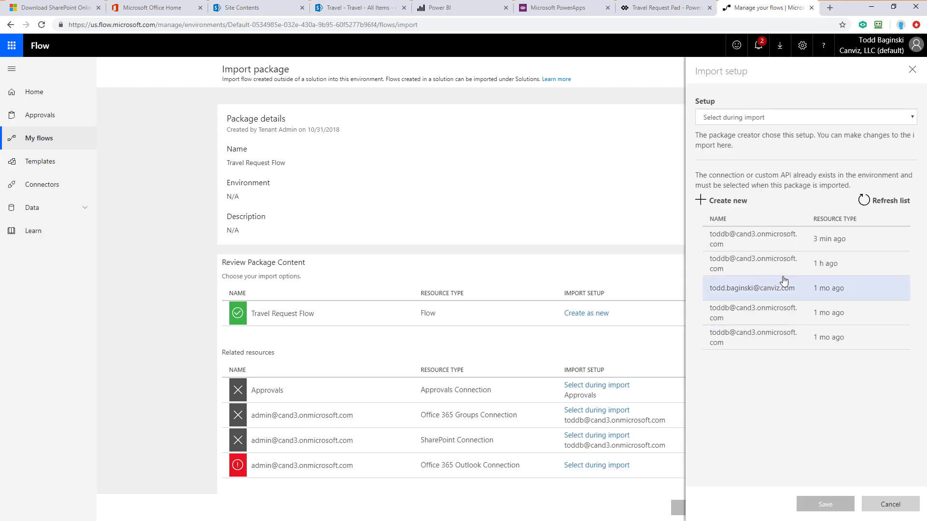
pyautogui.click(754, 247)
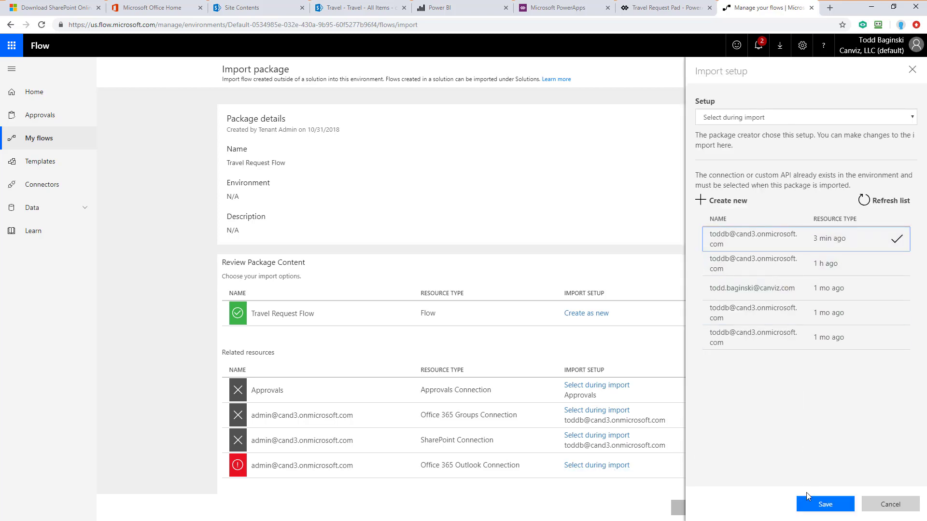
pyautogui.click(810, 504)
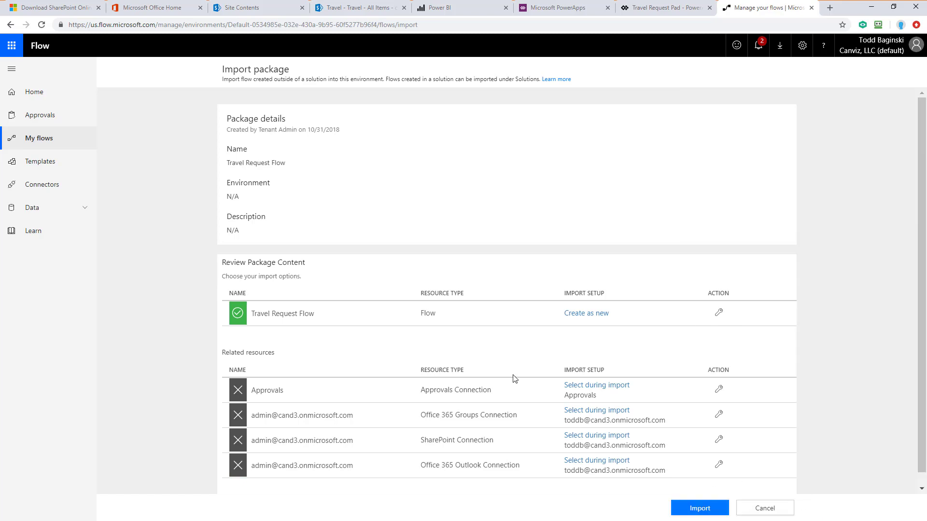
pyautogui.click(689, 512)
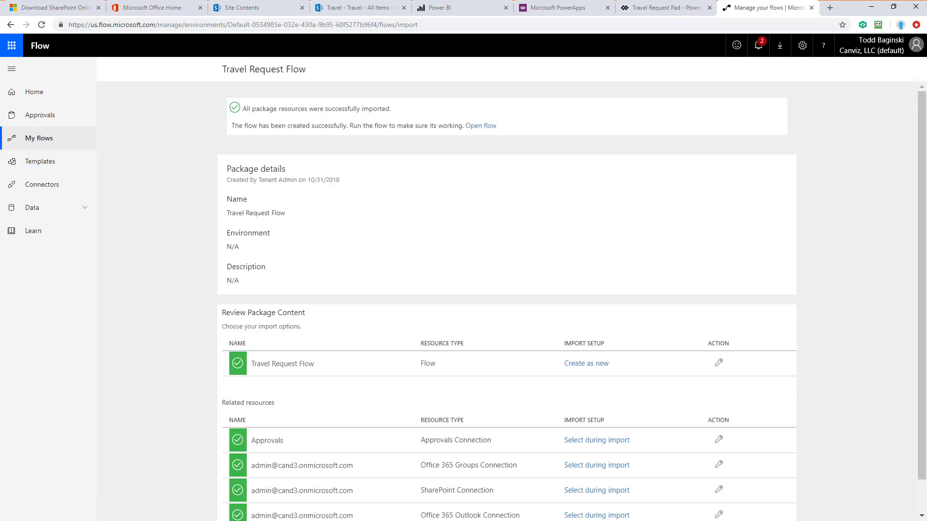
pyautogui.moveTo(391, 109); pyautogui.dragTo(244, 116)
pyautogui.click(408, 200)
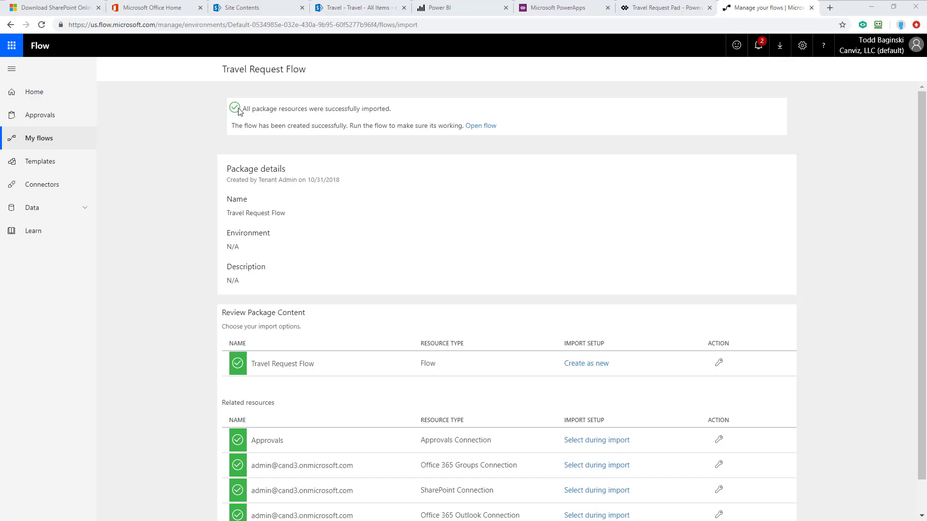
# - Open the imported Travel Request Flow from the list of own flows for editing
pyautogui.click(41, 92)
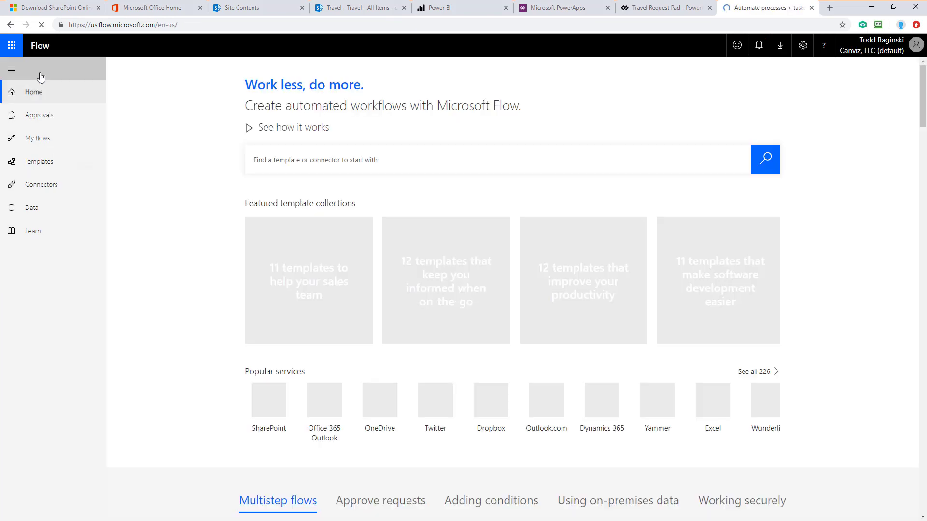
pyautogui.click(46, 142)
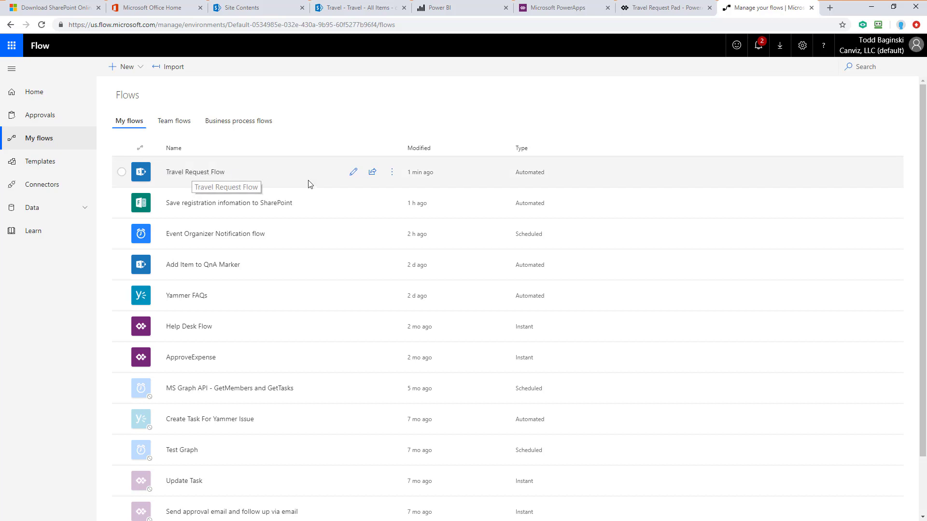
pyautogui.click(353, 173)
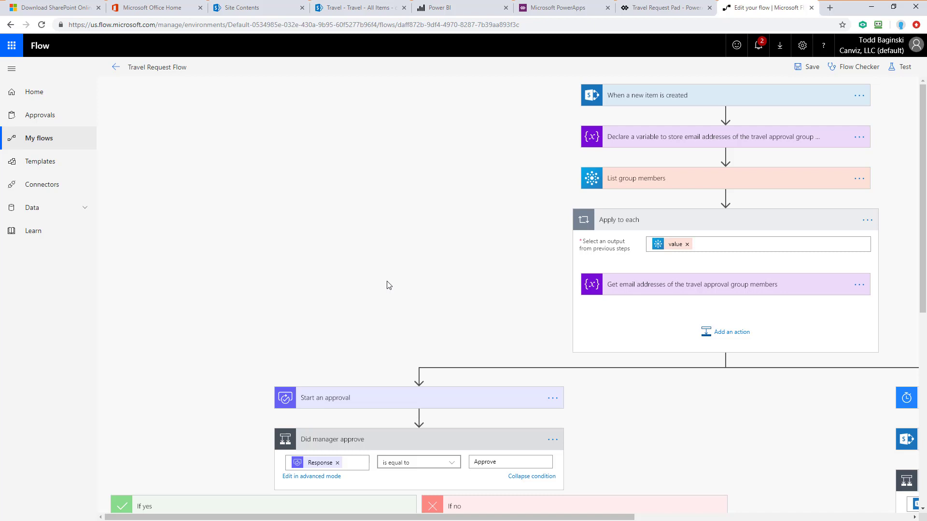
pyautogui.click(341, 12)
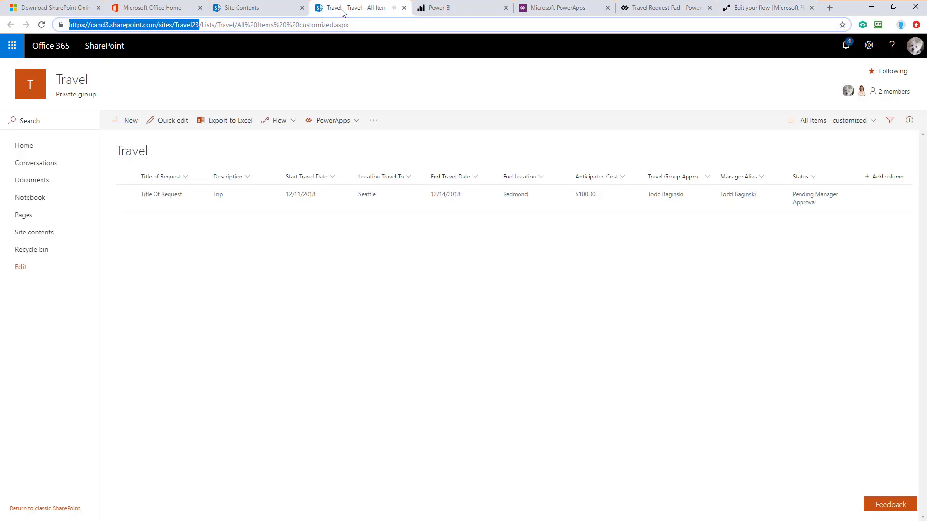
pyautogui.rightClick(178, 26)
pyautogui.click(207, 78)
pyautogui.click(749, 8)
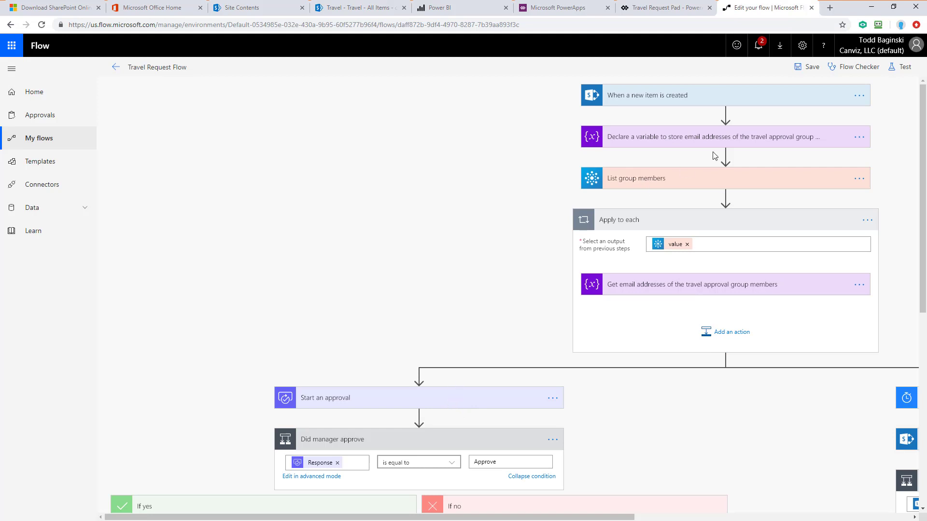
pyautogui.click(637, 97)
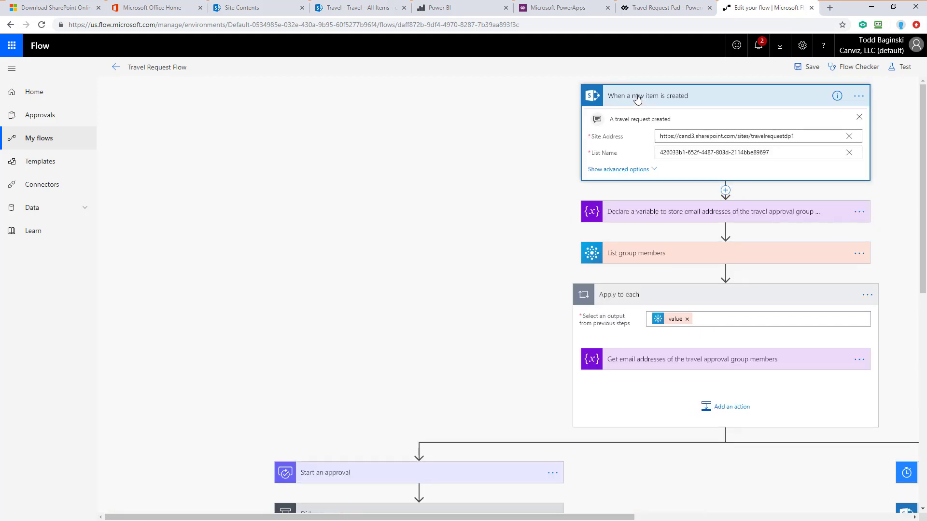
pyautogui.click(849, 137)
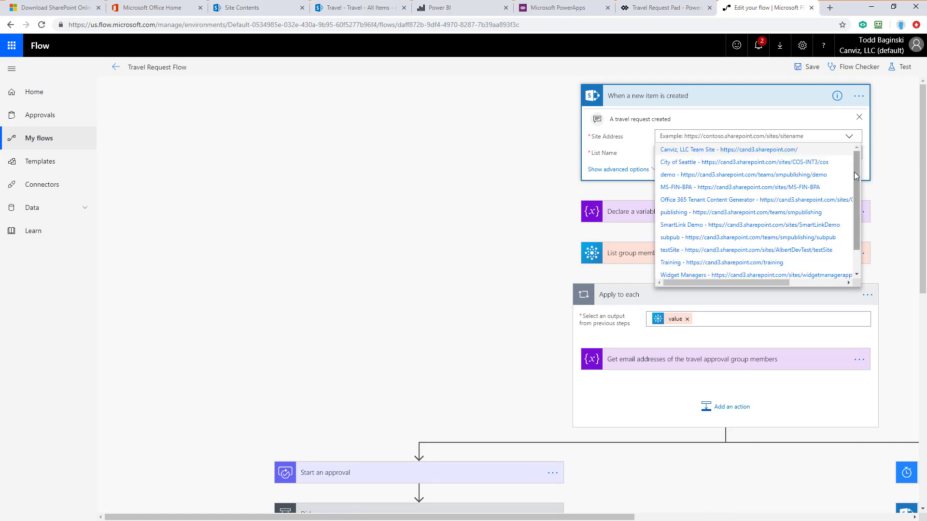
pyautogui.scroll(-2, 855, 198)
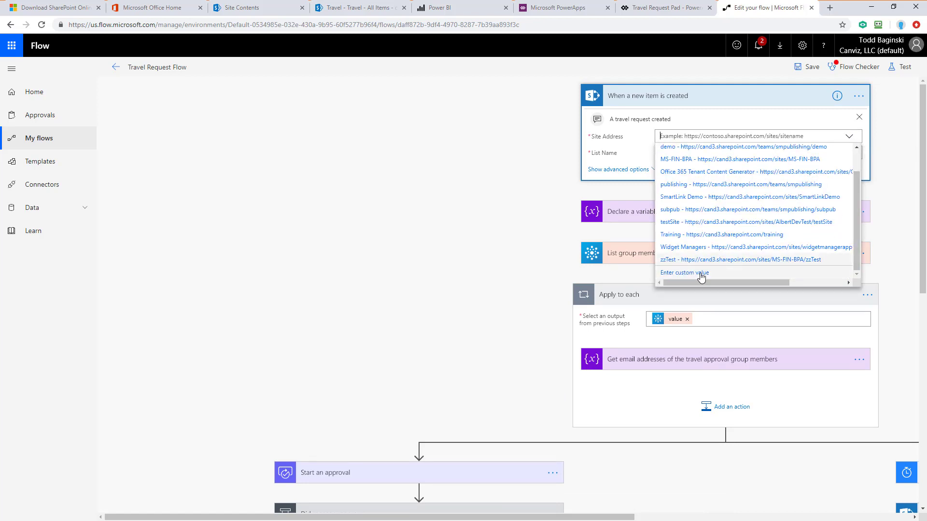
pyautogui.click(701, 273)
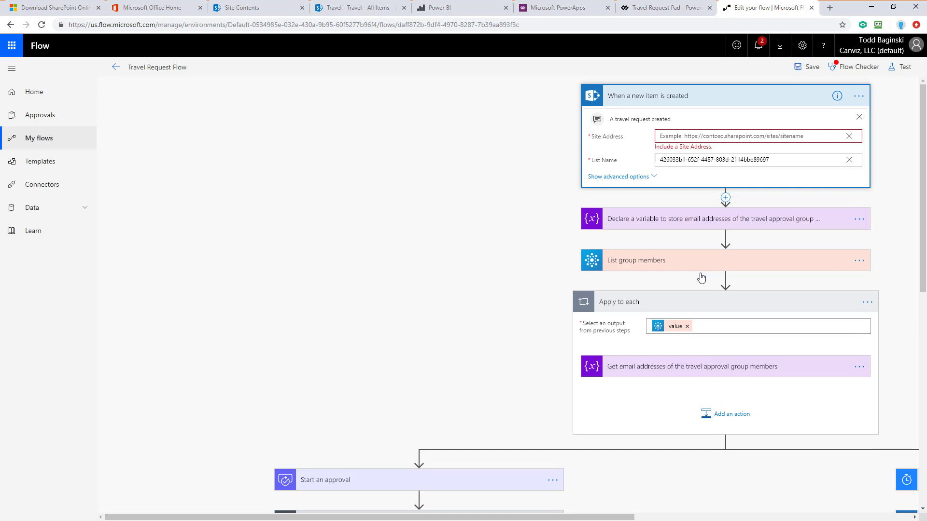
pyautogui.hotkey('ctrl', 'v')
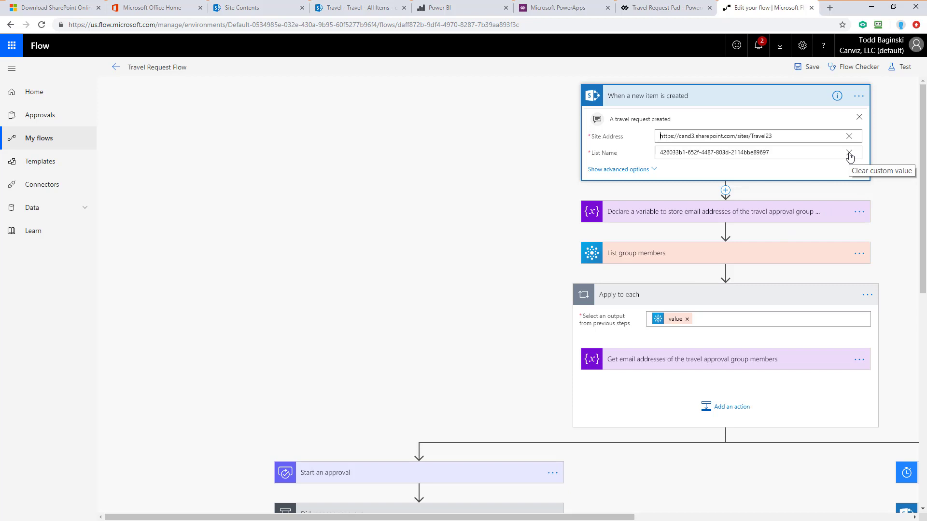
pyautogui.click(849, 154)
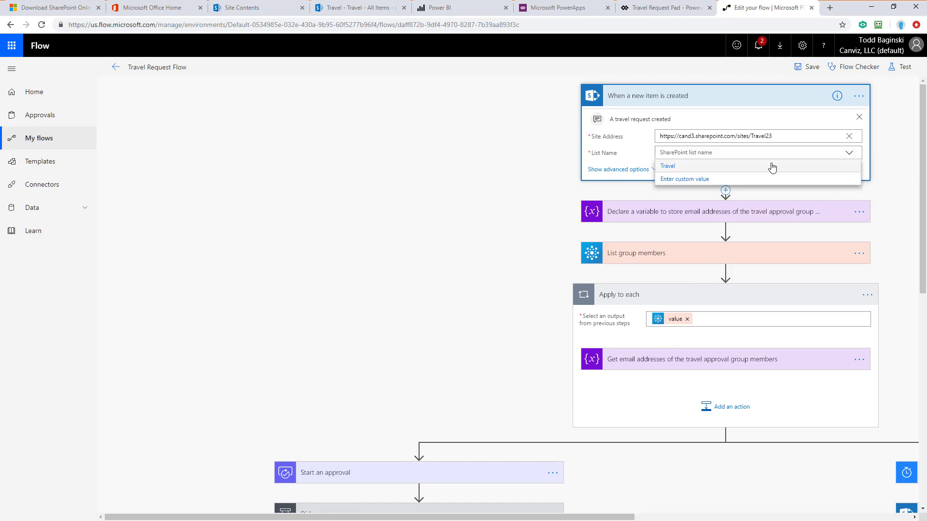
pyautogui.click(668, 167)
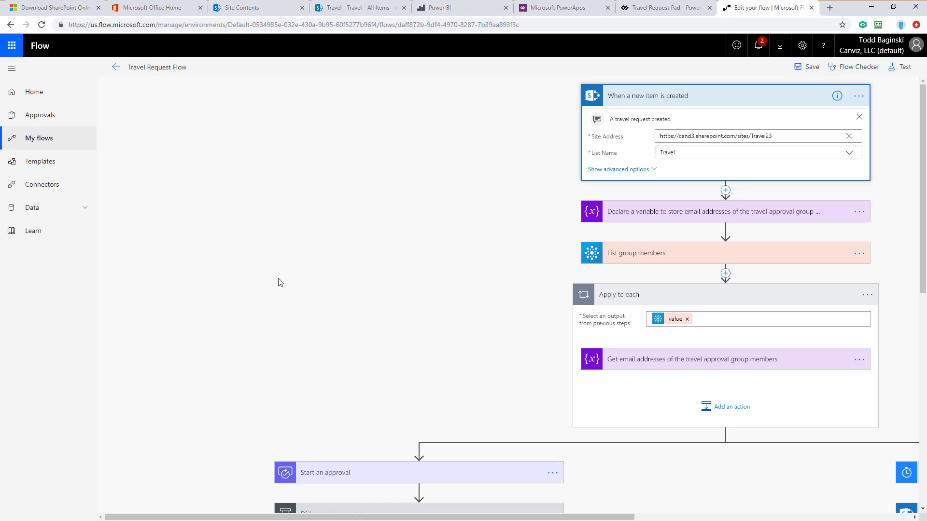
pyautogui.scroll(-3, 345, 311)
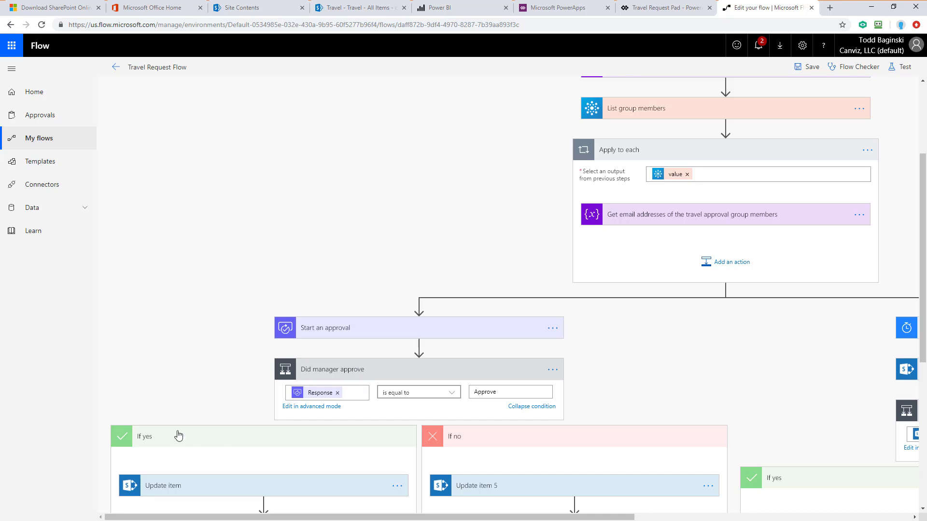
pyautogui.click(177, 492)
pyautogui.scroll(-4, 214, 364)
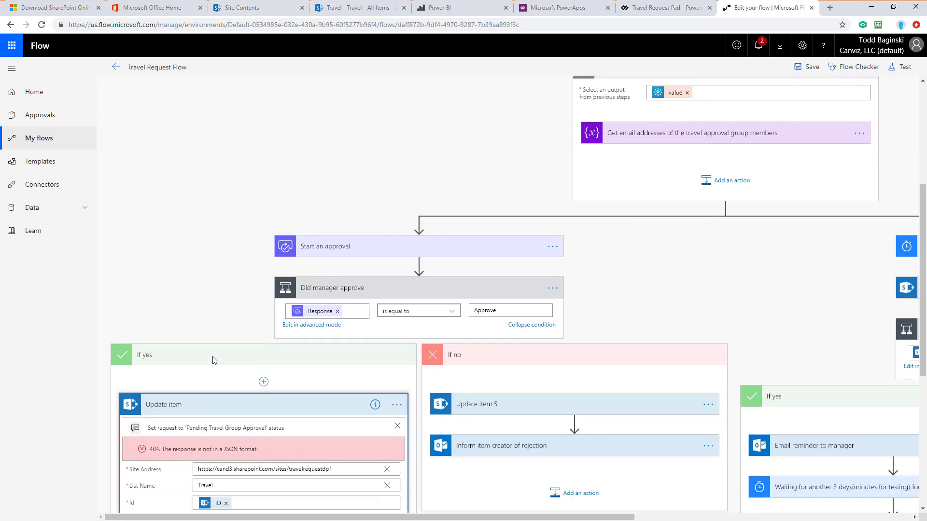
pyautogui.scroll(-1, 235, 325)
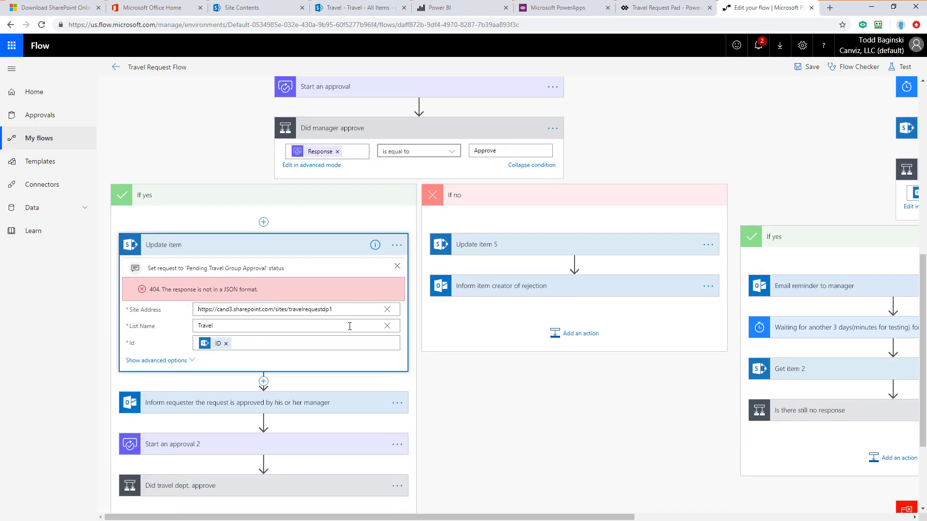
pyautogui.click(387, 309)
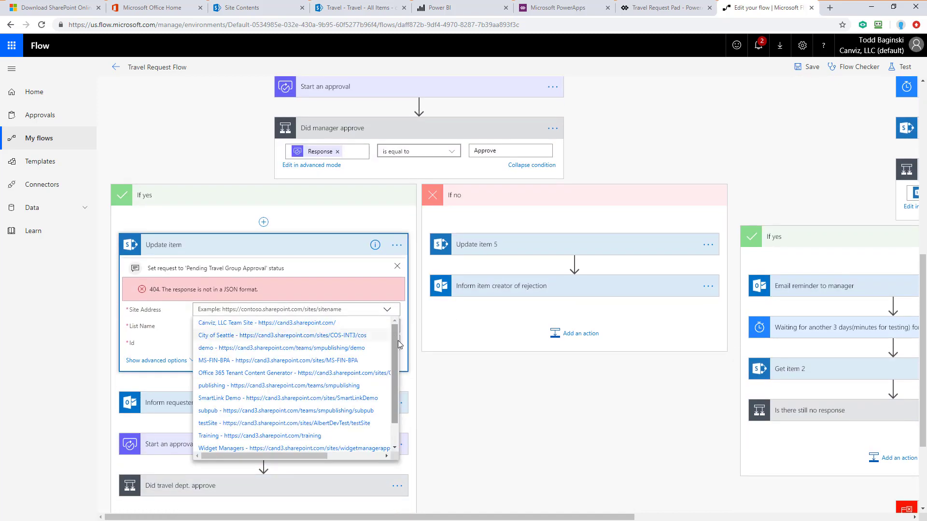
pyautogui.scroll(-1, 396, 407)
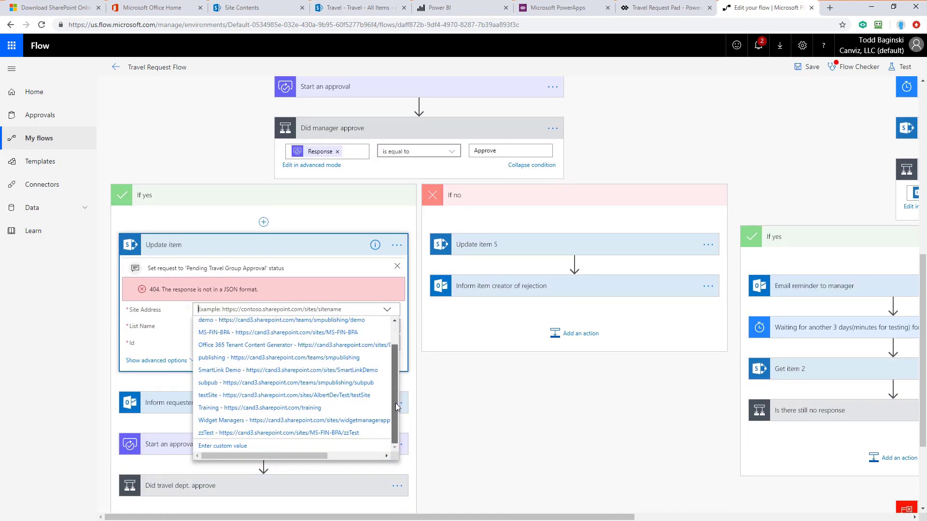
pyautogui.click(219, 445)
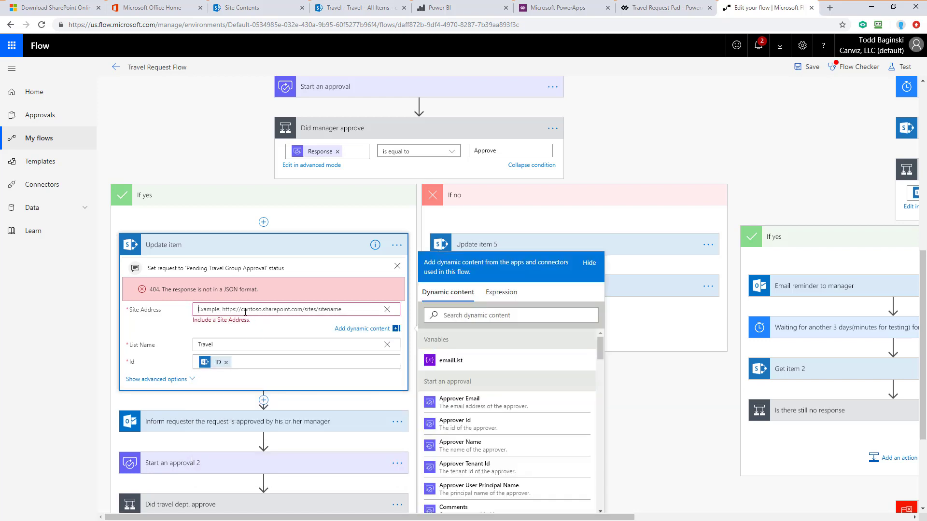
pyautogui.hotkey('ctrl', 'v')
pyautogui.click(387, 344)
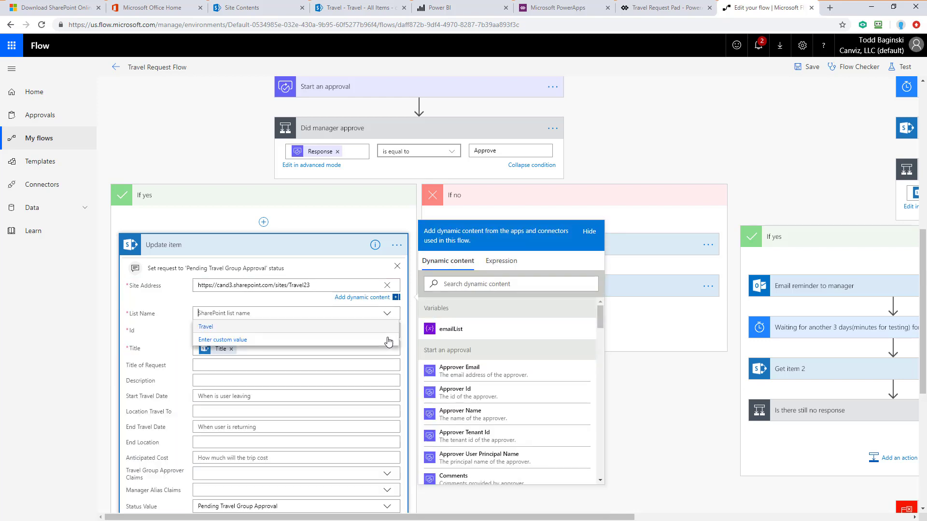
pyautogui.click(206, 316)
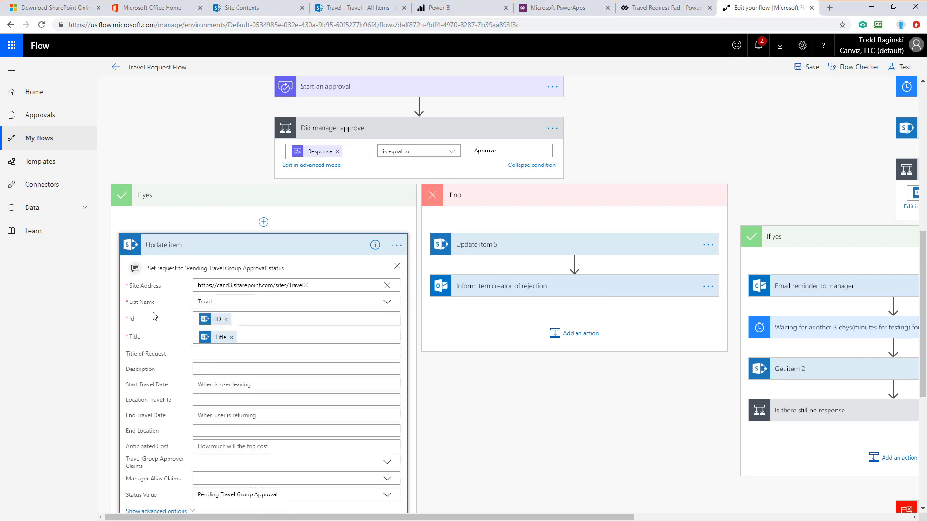
pyautogui.click(282, 245)
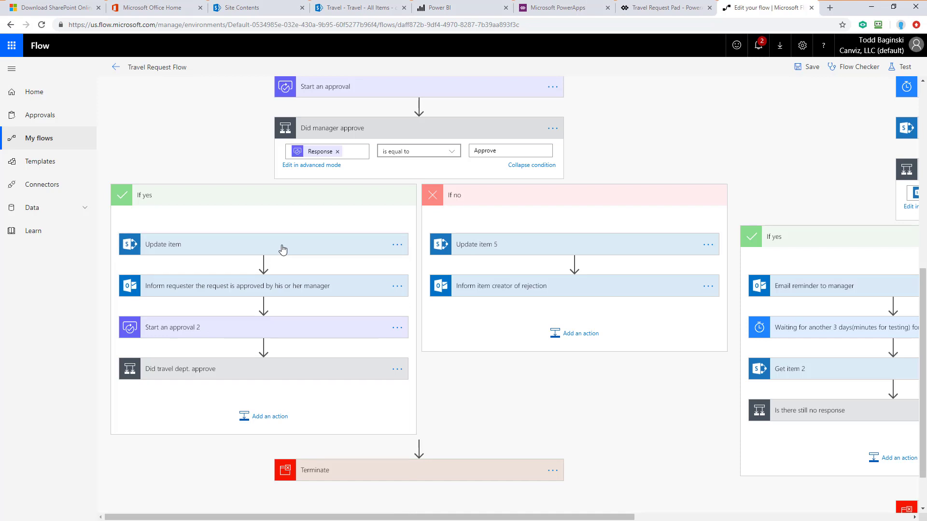
pyautogui.click(529, 251)
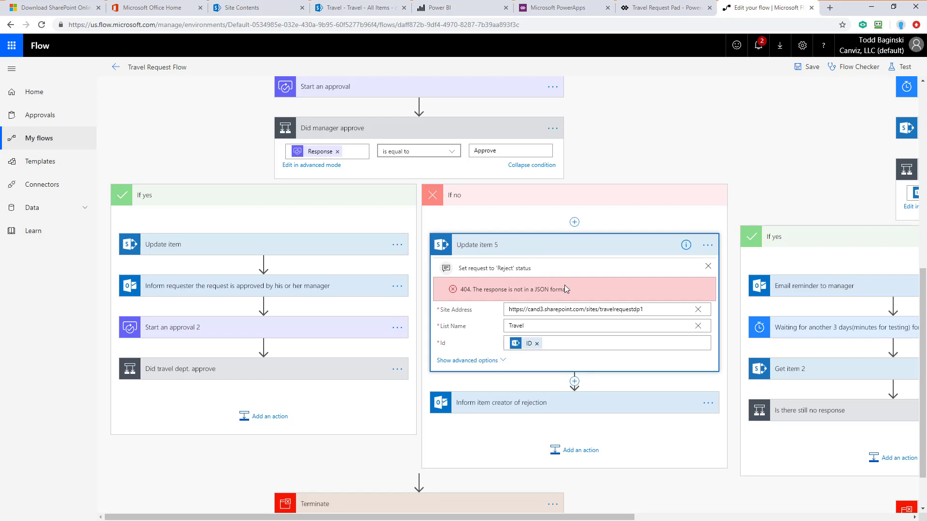
pyautogui.click(697, 310)
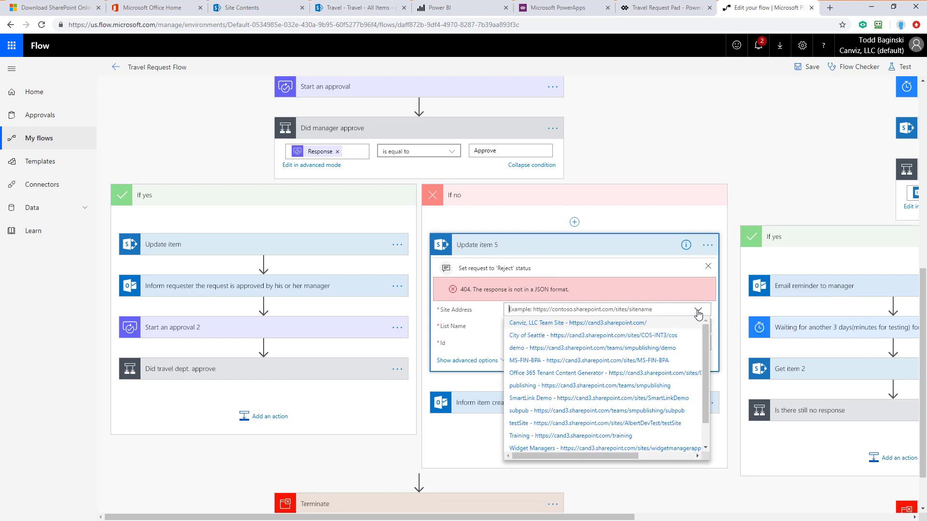
pyautogui.scroll(-2, 704, 439)
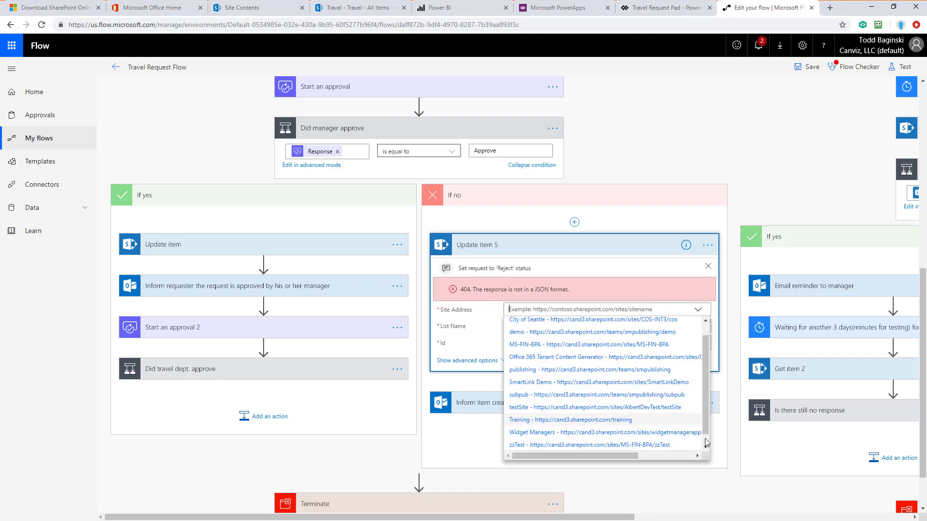
pyautogui.click(535, 447)
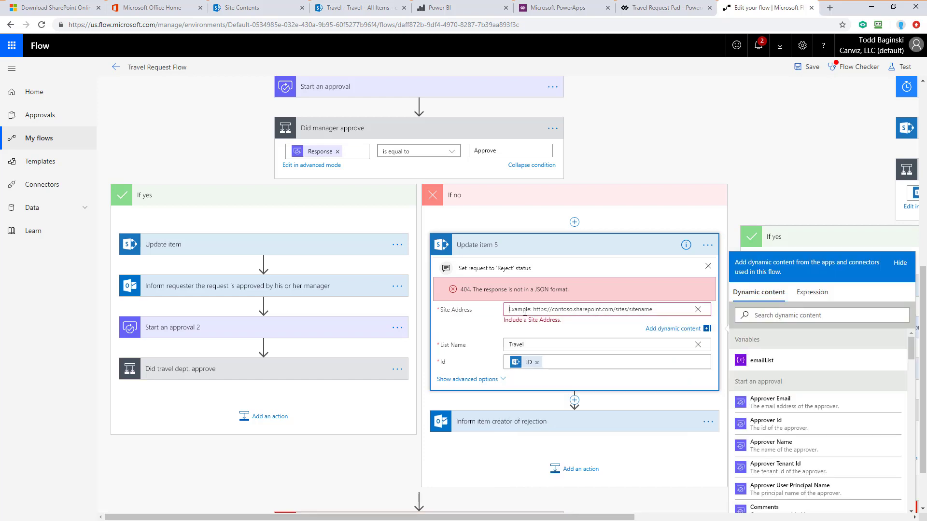
pyautogui.write('https://cand3.sharepoint.com/sites/Travel23')
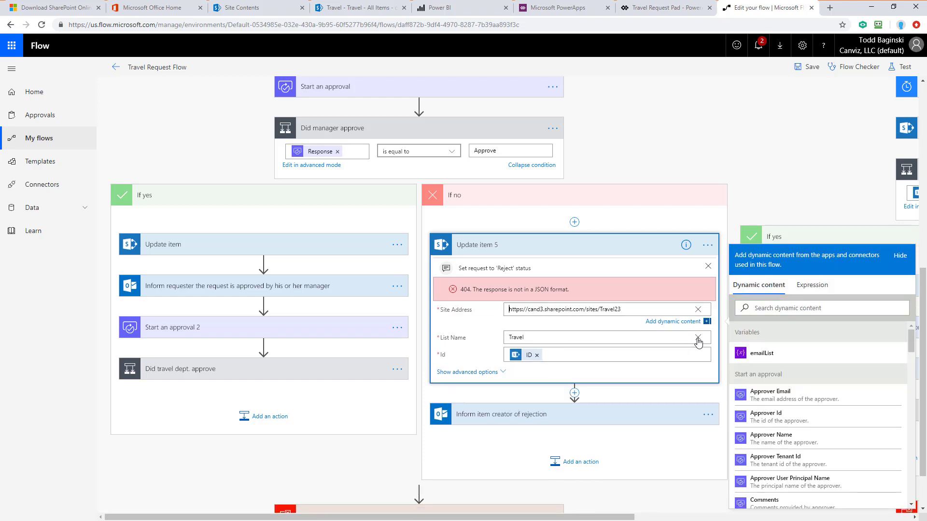
pyautogui.click(699, 343)
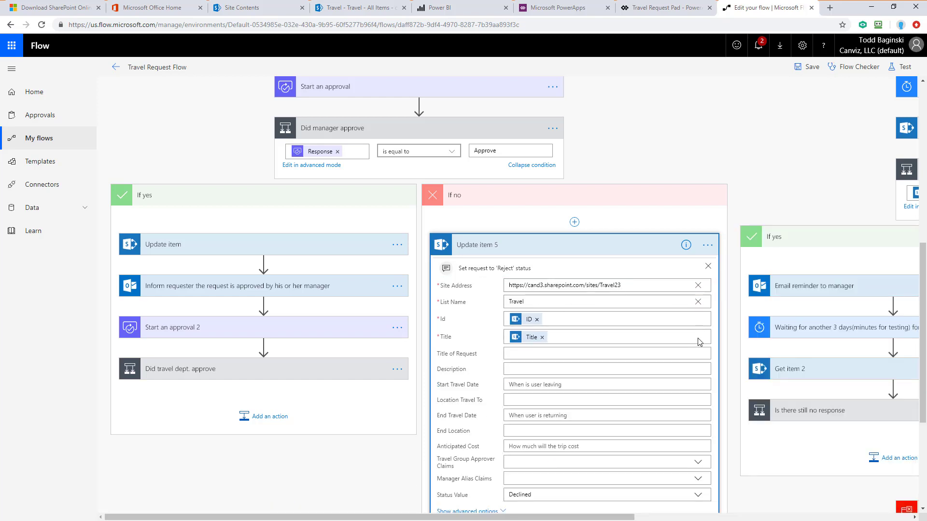
pyautogui.click(698, 301)
pyautogui.click(517, 316)
pyautogui.click(495, 247)
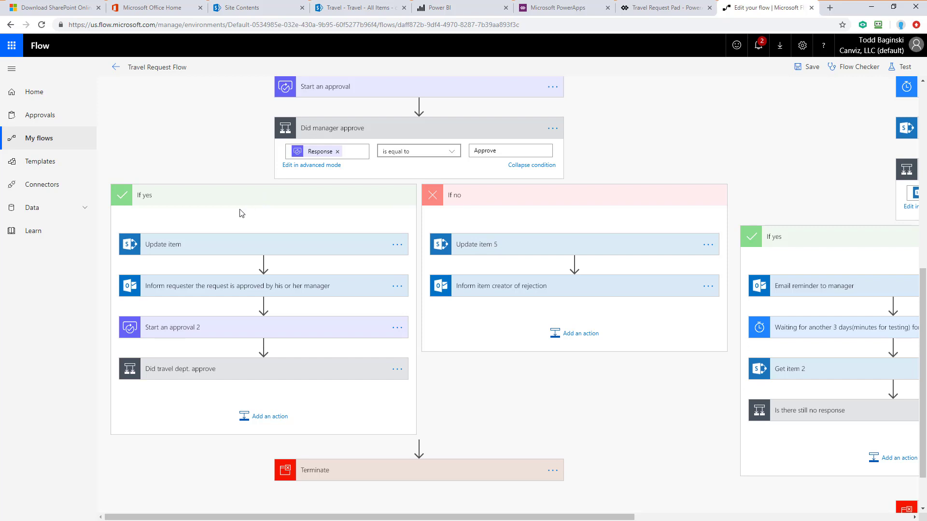
pyautogui.click(227, 372)
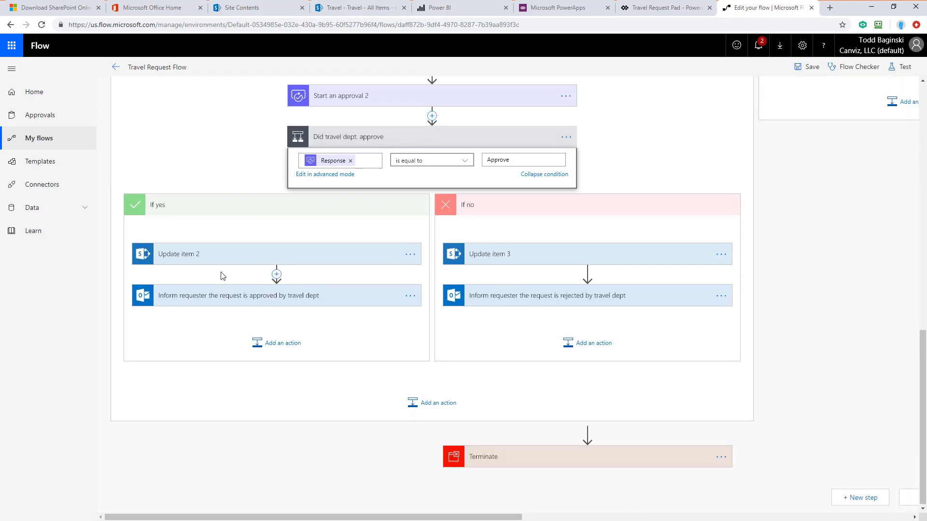
pyautogui.click(255, 257)
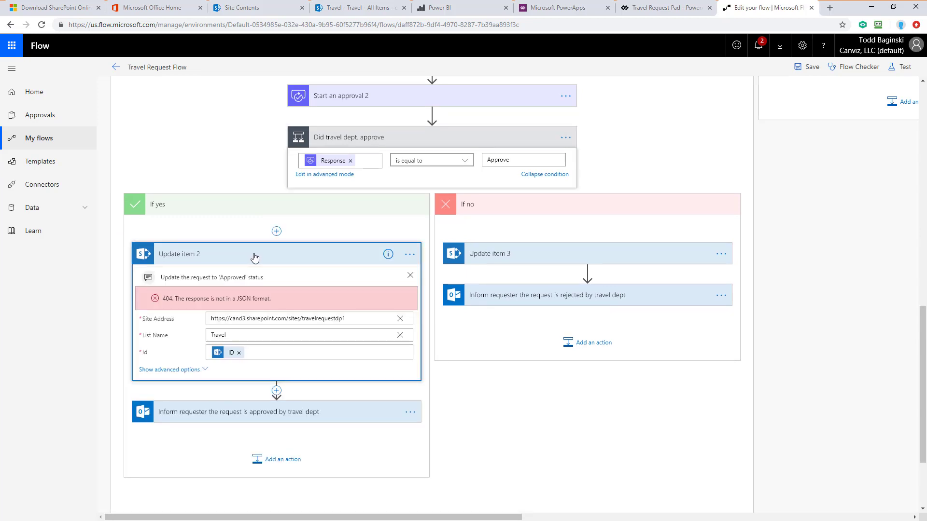
pyautogui.click(401, 319)
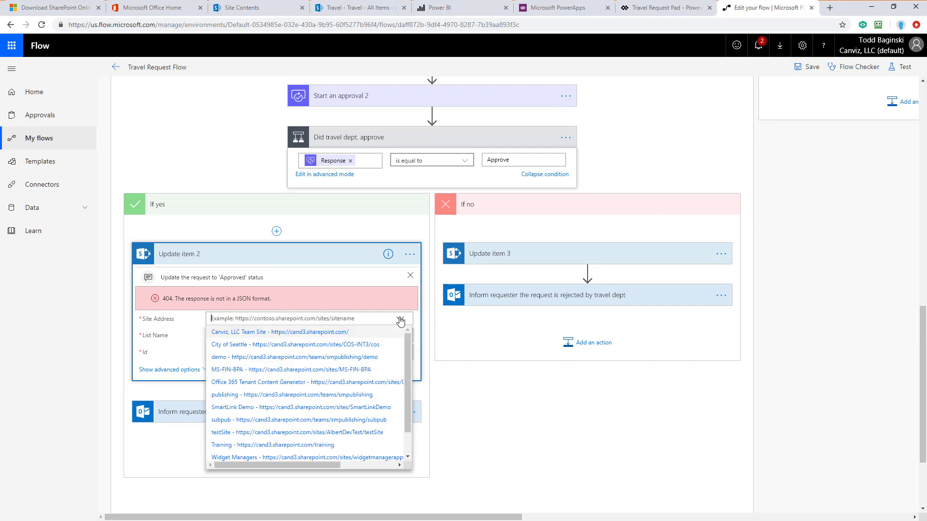
pyautogui.scroll(-3, 301, 397)
pyautogui.scroll(-3, 225, 475)
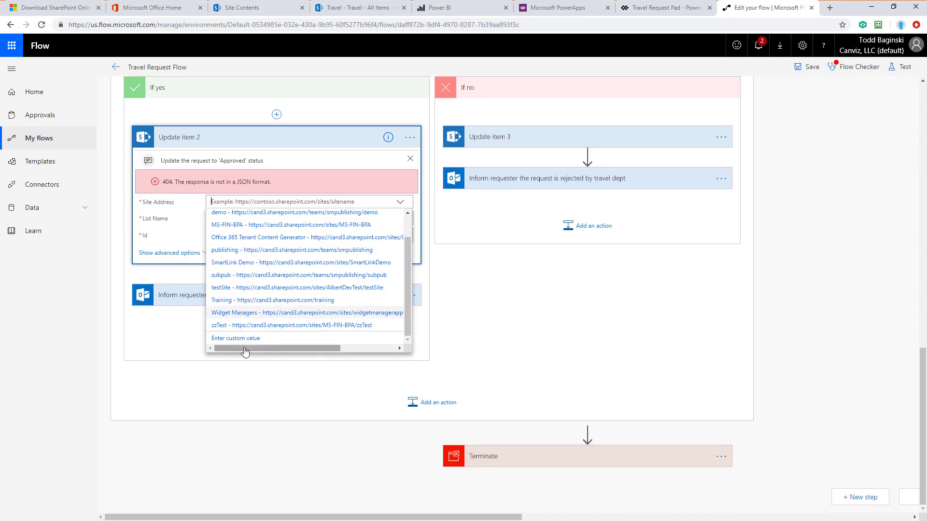
pyautogui.click(241, 339)
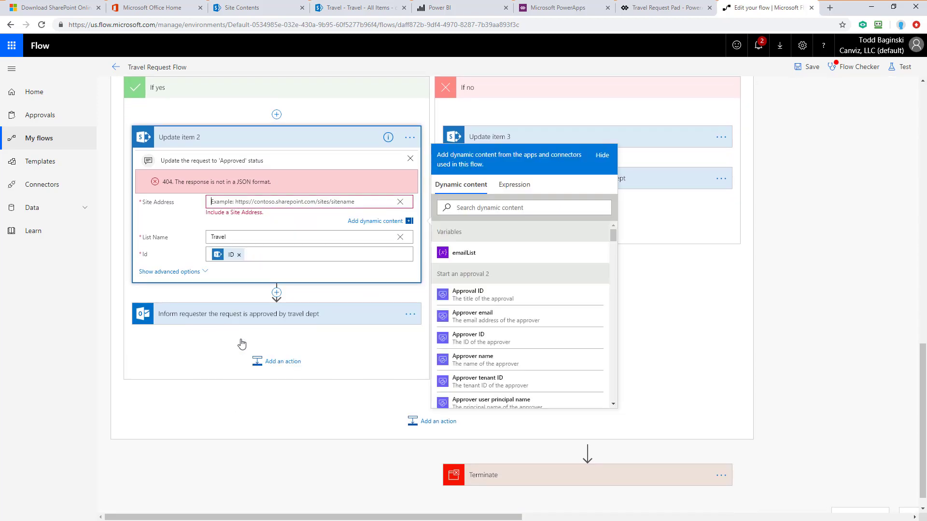
pyautogui.write('https://cand3.sharepoint.com/sites/Travel23')
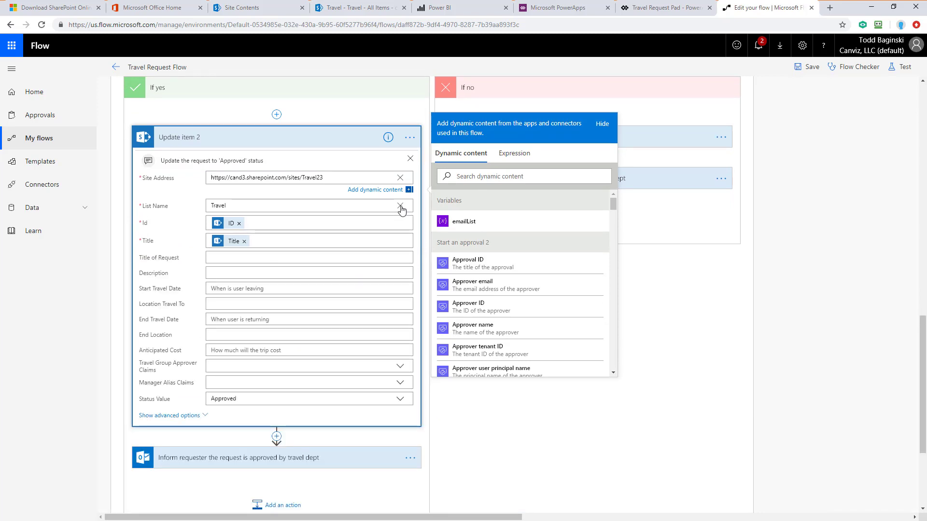
pyautogui.click(400, 206)
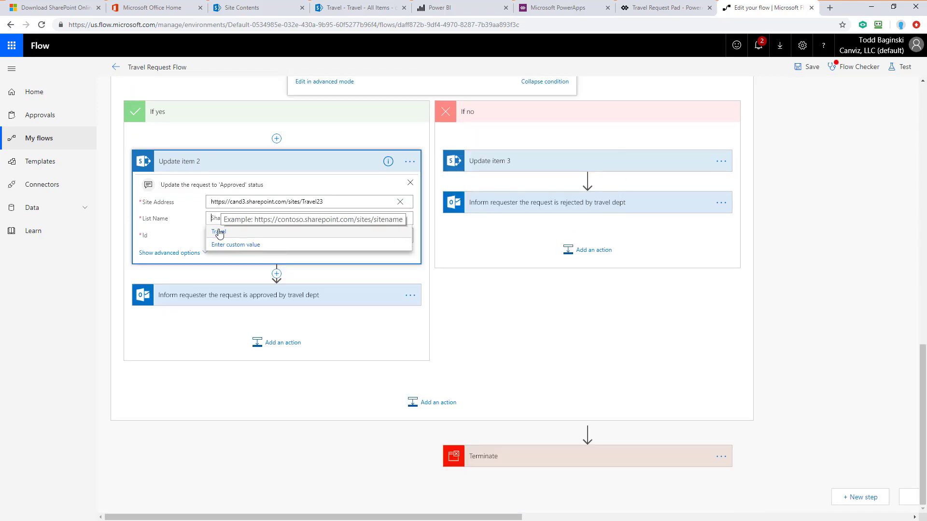
pyautogui.click(219, 232)
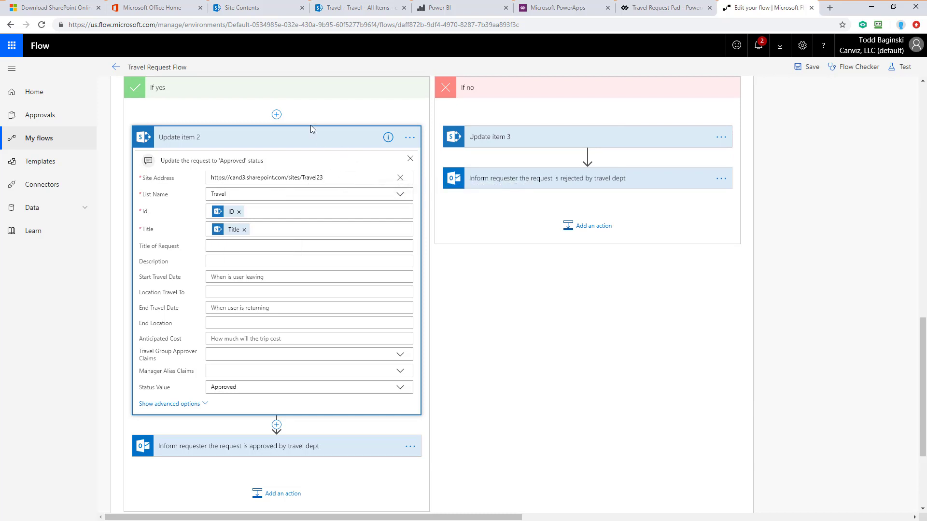
pyautogui.click(312, 138)
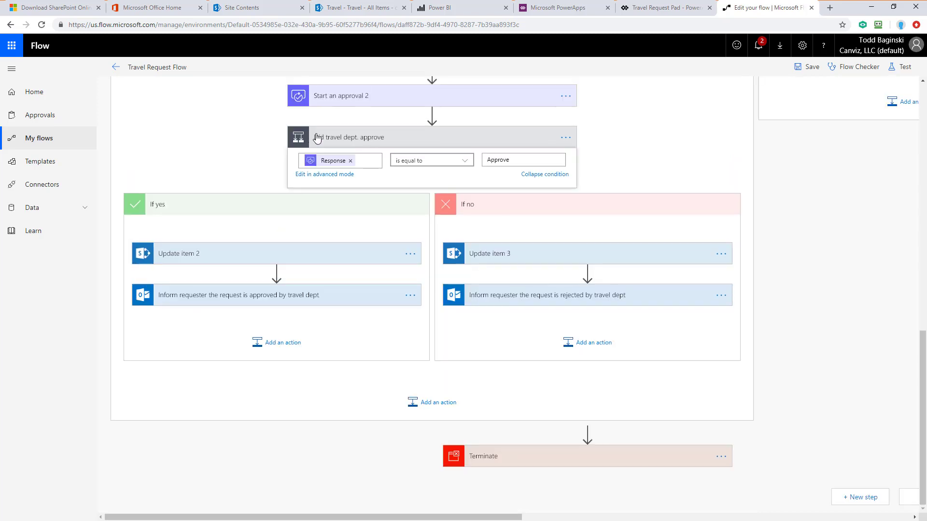
pyautogui.click(531, 256)
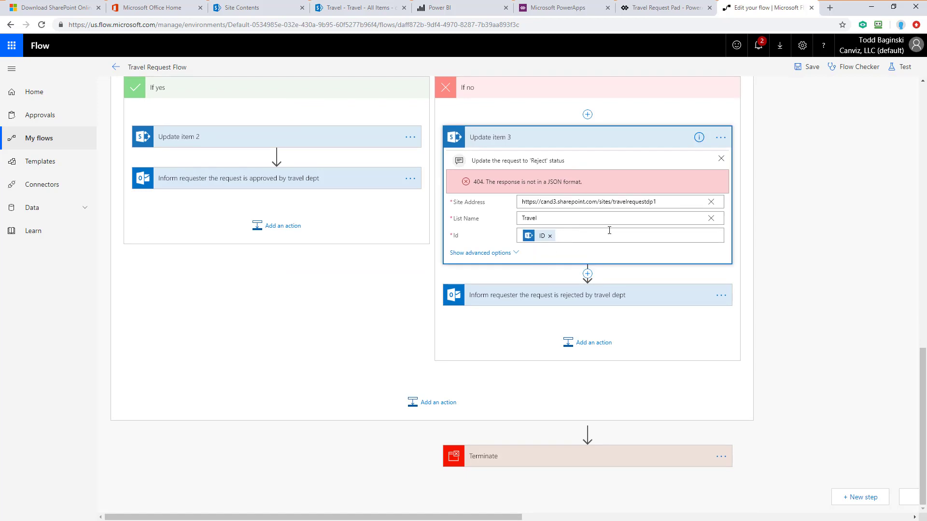
pyautogui.click(710, 202)
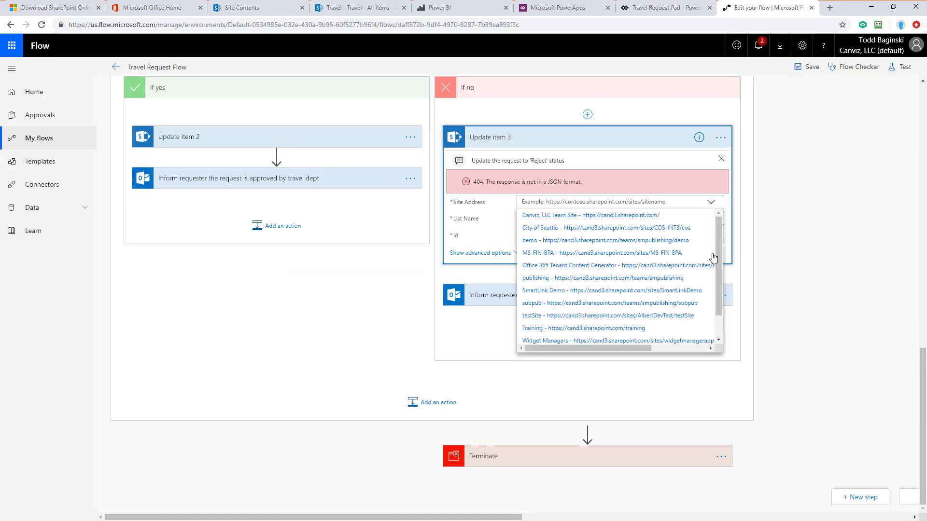
pyautogui.scroll(-2, 675, 313)
pyautogui.click(586, 337)
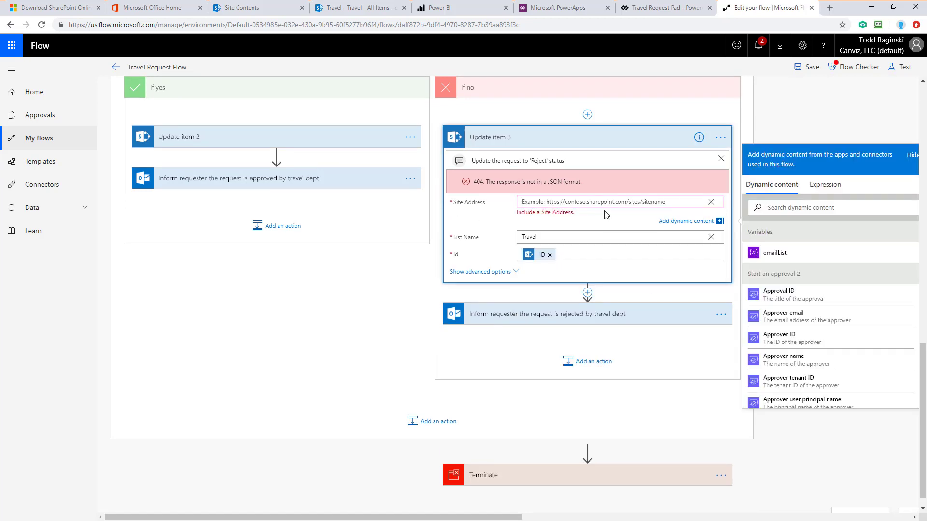
pyautogui.write('https://cand3.sharepoint.com/sites/Travel23')
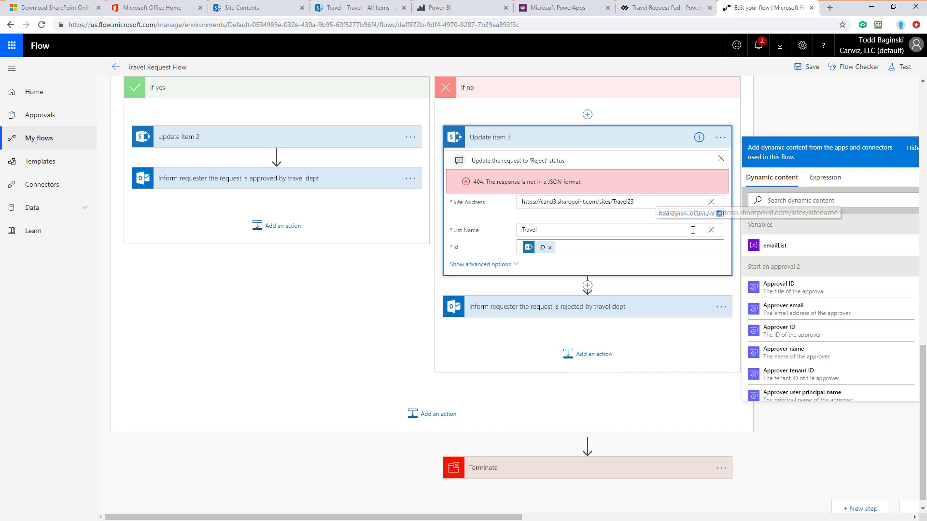
pyautogui.click(711, 206)
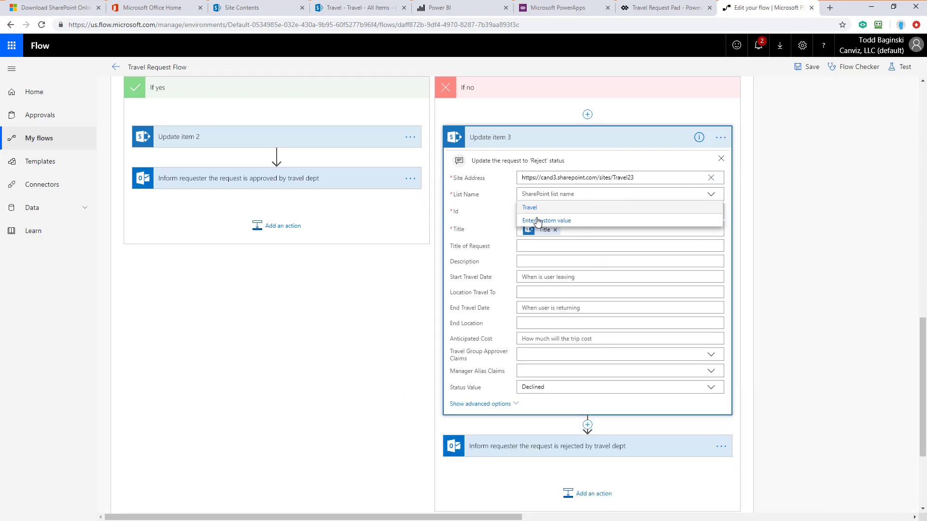
pyautogui.click(529, 232)
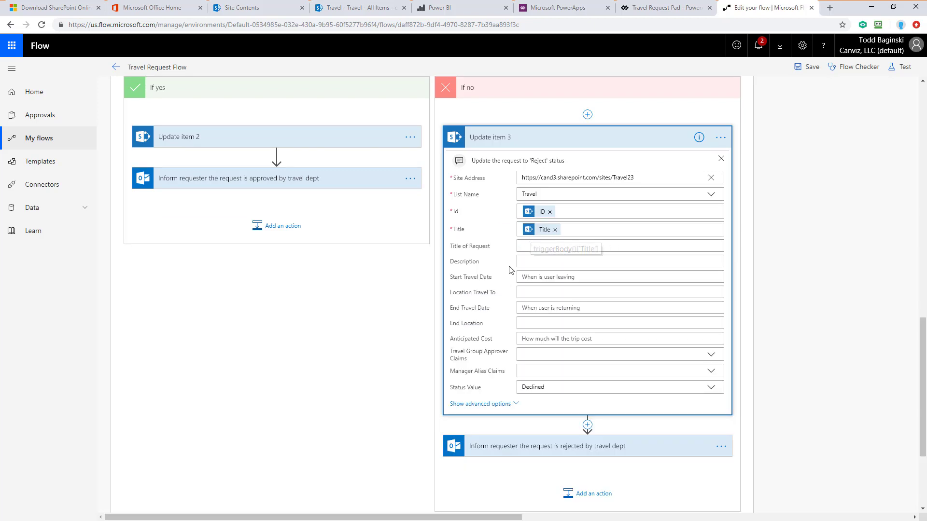
pyautogui.click(538, 140)
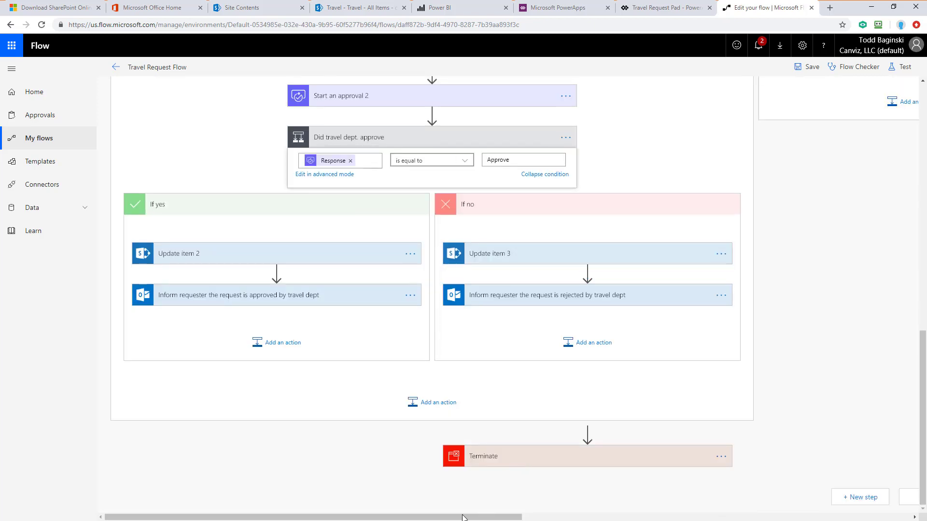
pyautogui.moveTo(460, 517); pyautogui.dragTo(687, 518)
pyautogui.scroll(4, 473, 344)
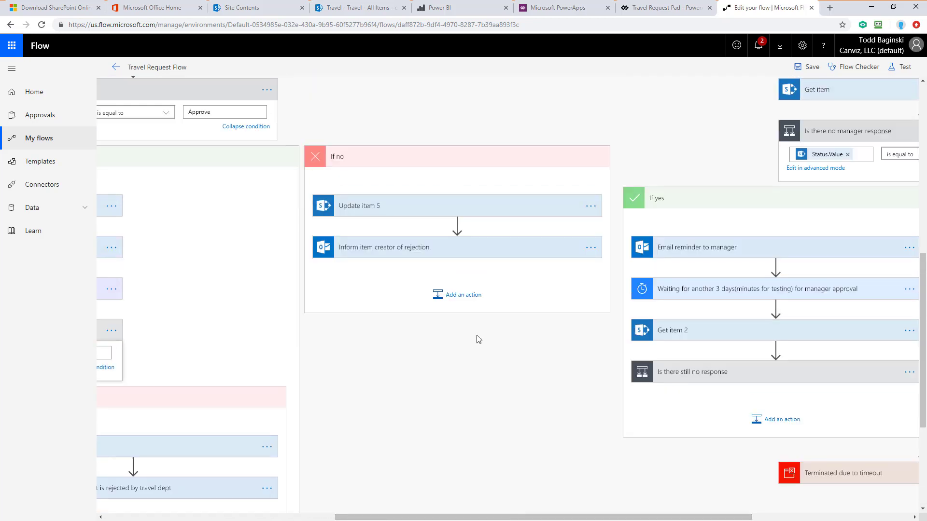
pyautogui.scroll(3, 477, 338)
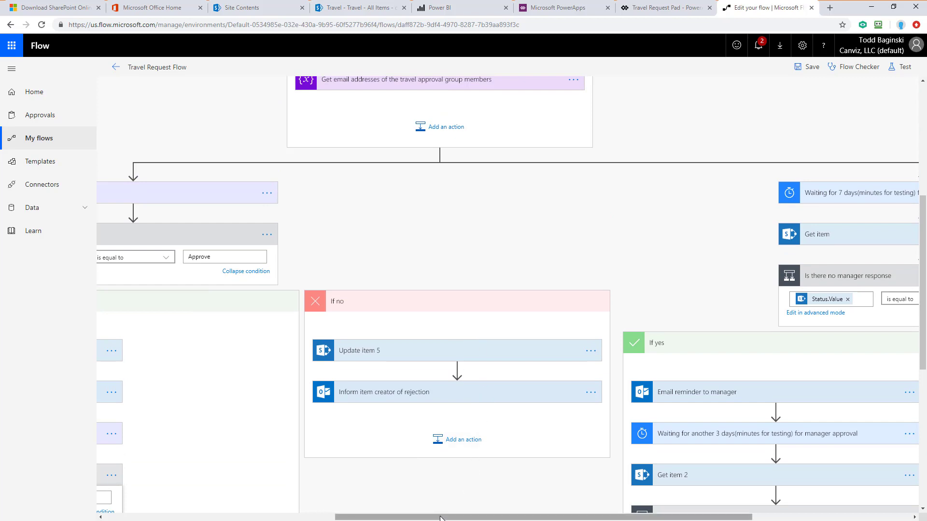
pyautogui.moveTo(448, 516); pyautogui.dragTo(606, 516)
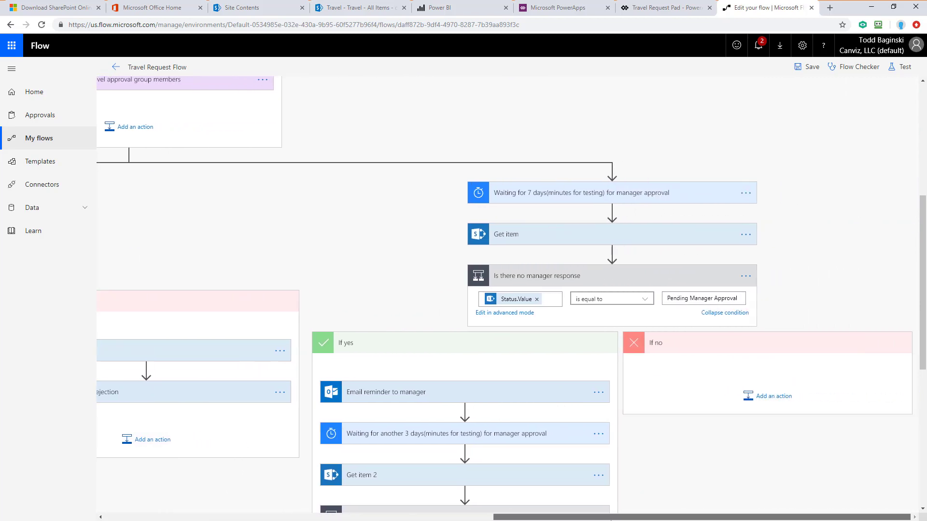
pyautogui.click(526, 236)
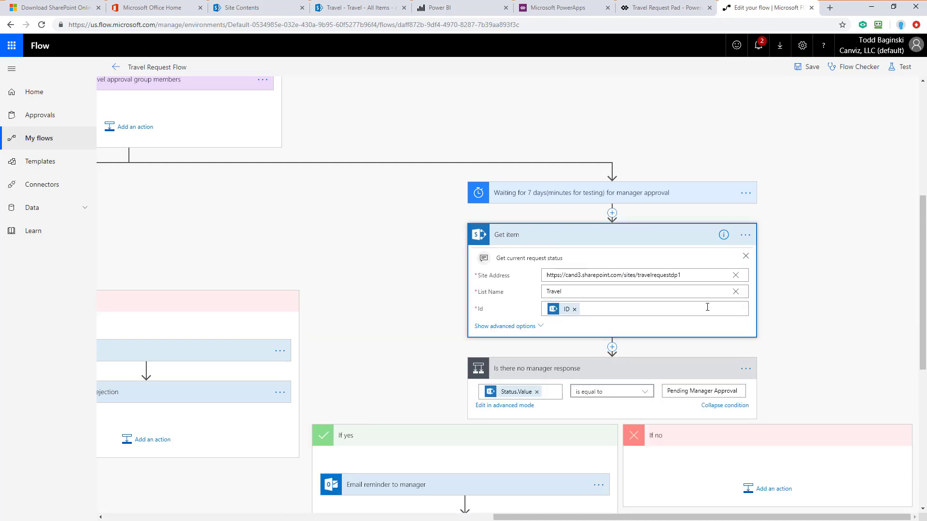
pyautogui.click(735, 276)
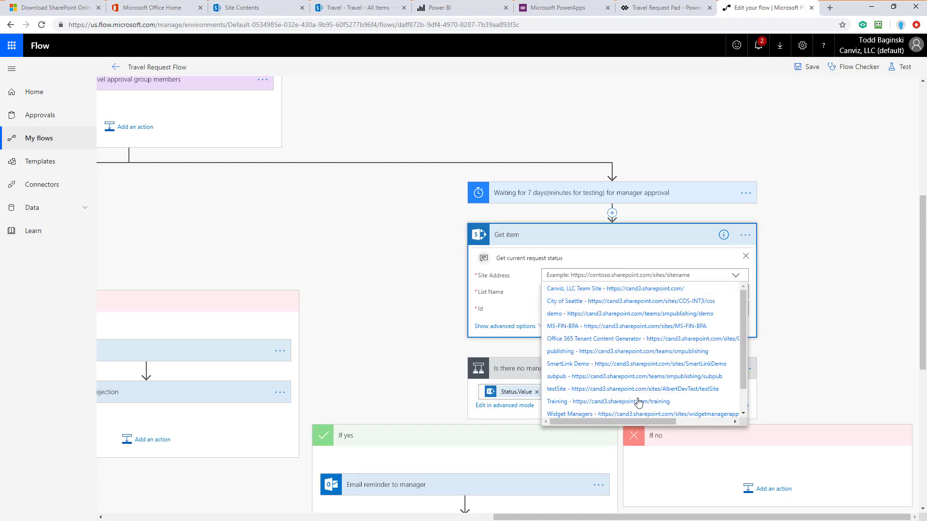
pyautogui.scroll(-5, 637, 407)
pyautogui.scroll(-3, 605, 410)
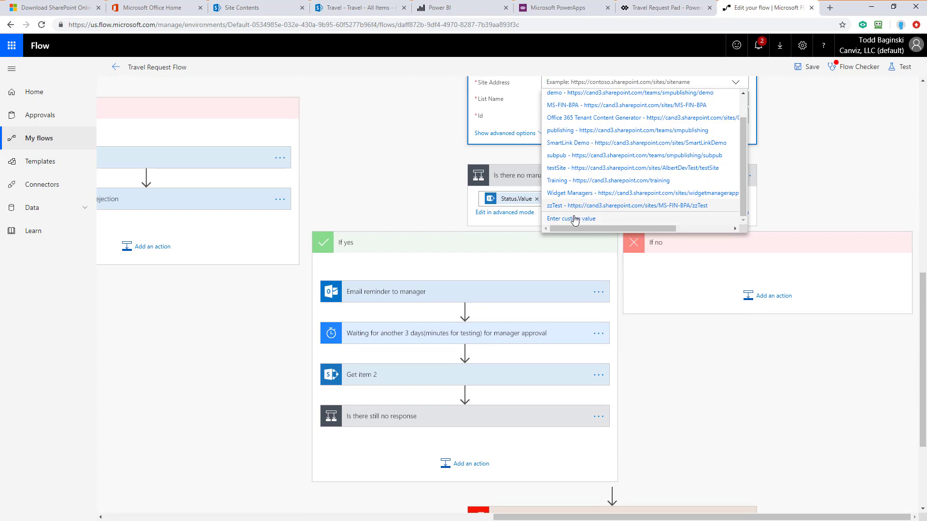
pyautogui.click(591, 163)
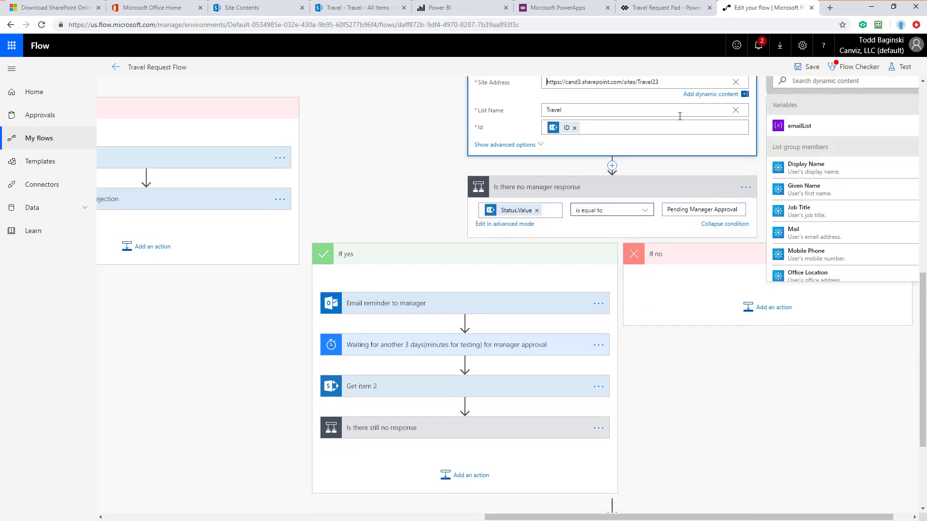
pyautogui.click(734, 111)
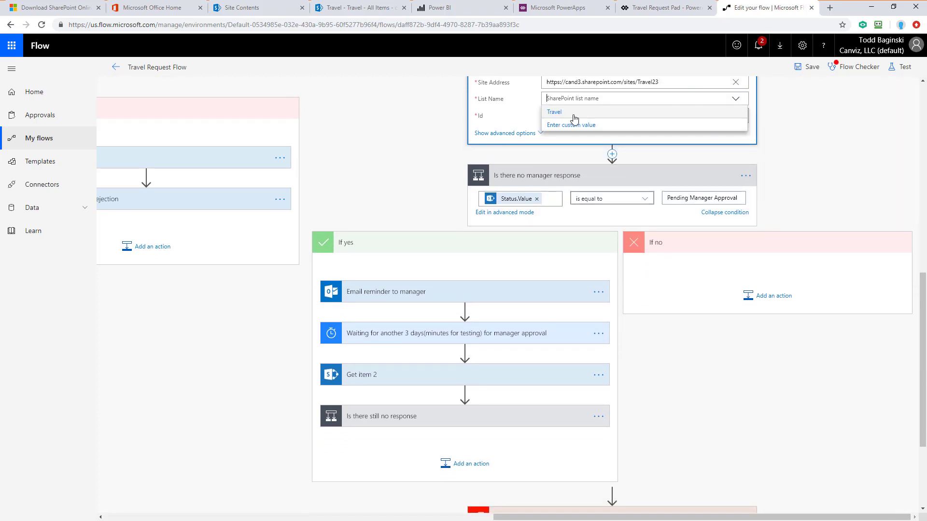
pyautogui.click(555, 113)
pyautogui.moveTo(558, 116)
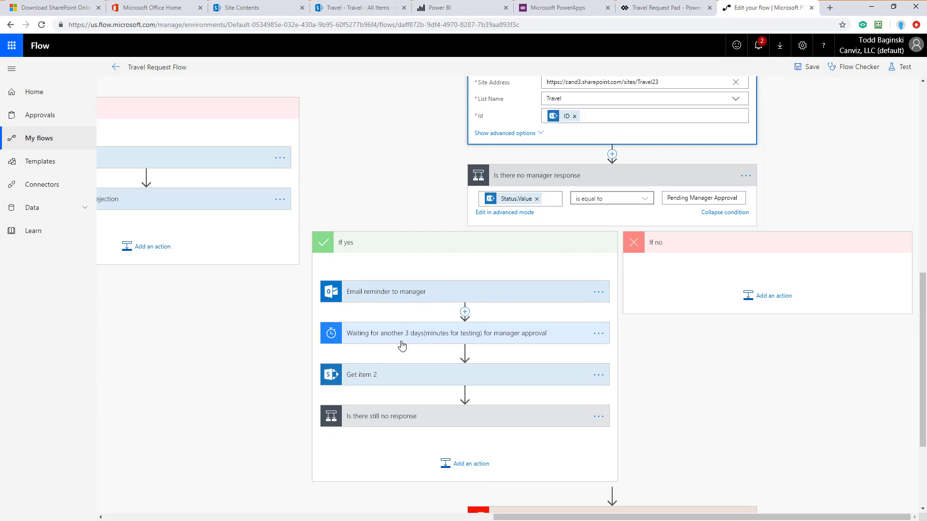
pyautogui.click(387, 381)
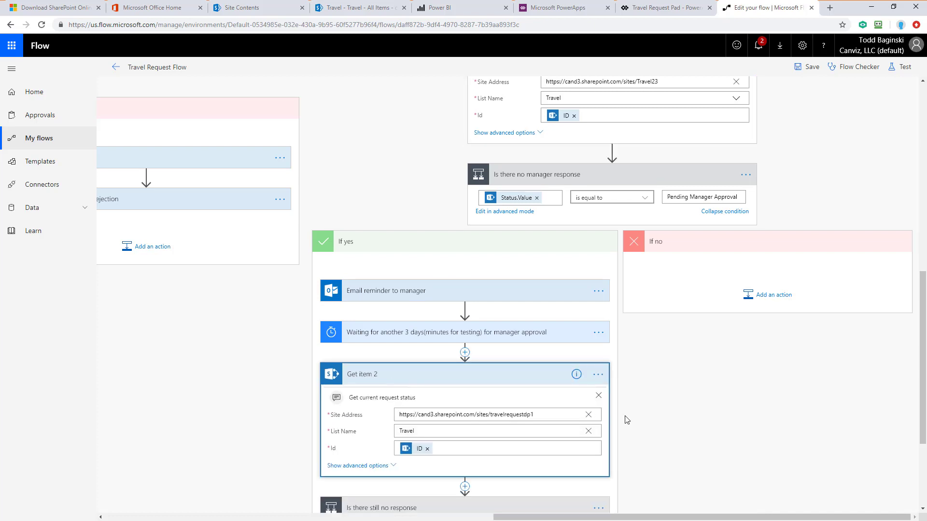
pyautogui.click(589, 415)
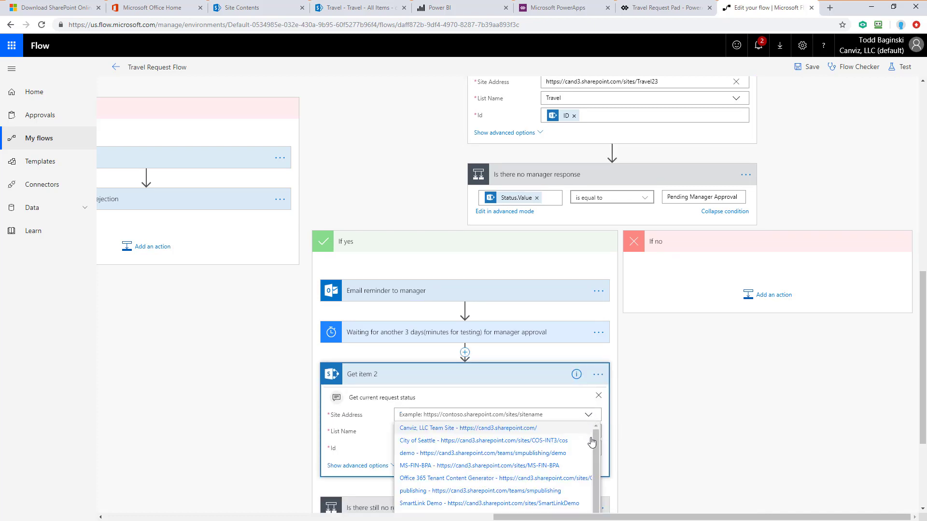
pyautogui.scroll(-3, 536, 338)
pyautogui.scroll(-1, 524, 339)
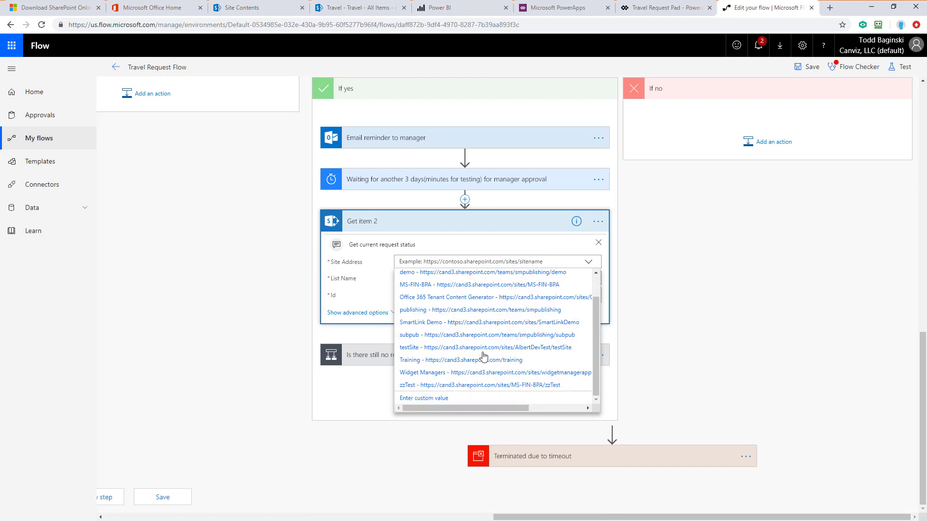
pyautogui.click(437, 397)
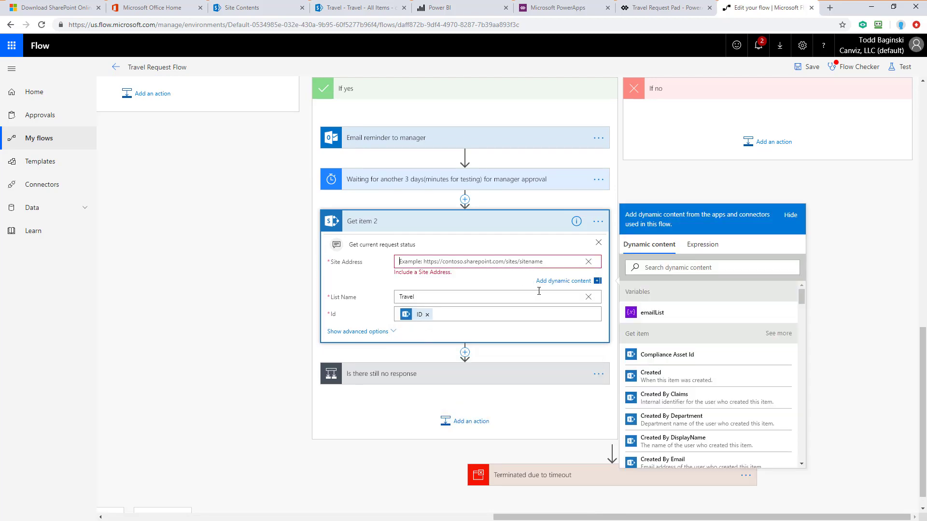
pyautogui.click(588, 297)
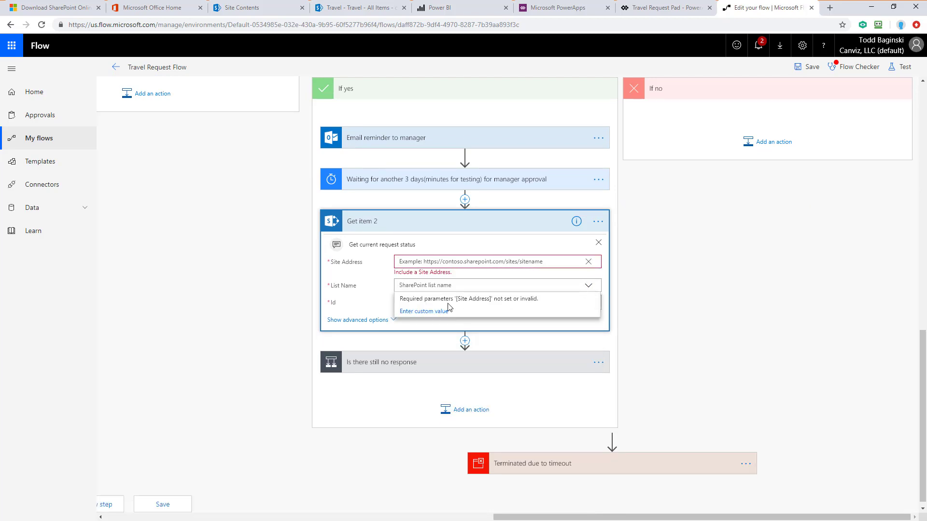
pyautogui.click(549, 261)
pyautogui.write('https://cand3.sharepoint.com/sites/Travel23')
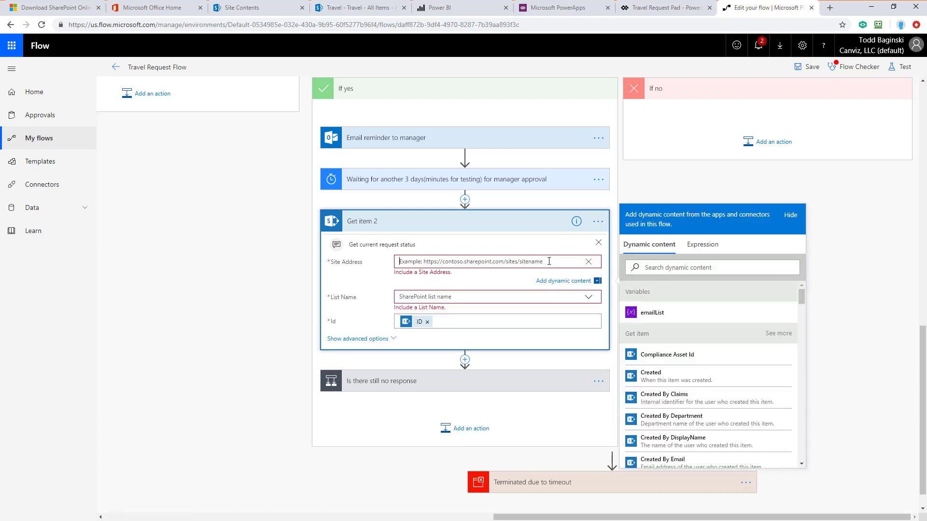
pyautogui.click(589, 293)
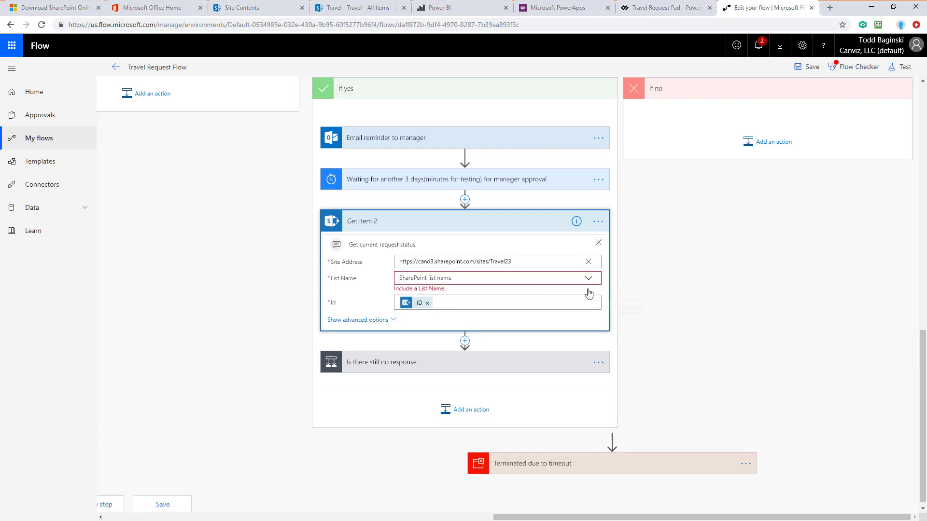
pyautogui.click(407, 292)
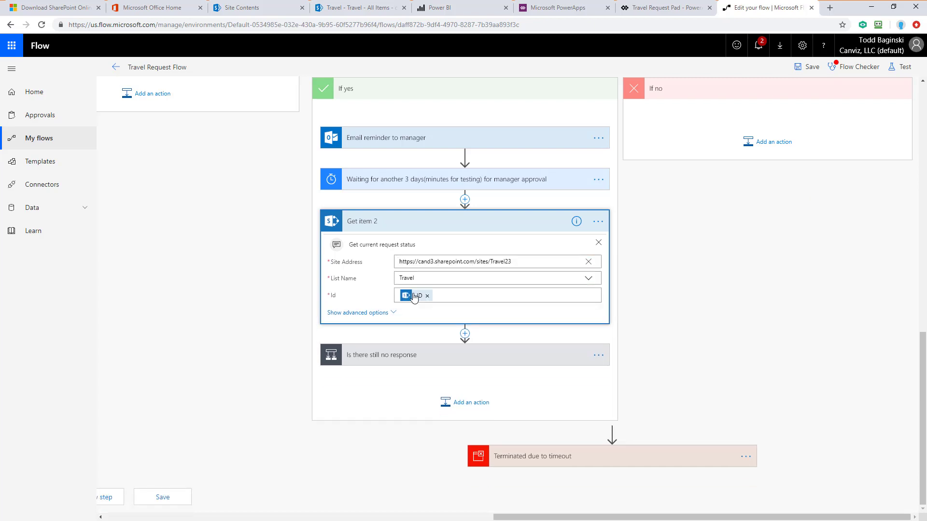
pyautogui.click(806, 68)
# - Switch to the PowerApps apps list, launch Travel Request Pad, and allow it to use Power BI
pyautogui.click(571, 6)
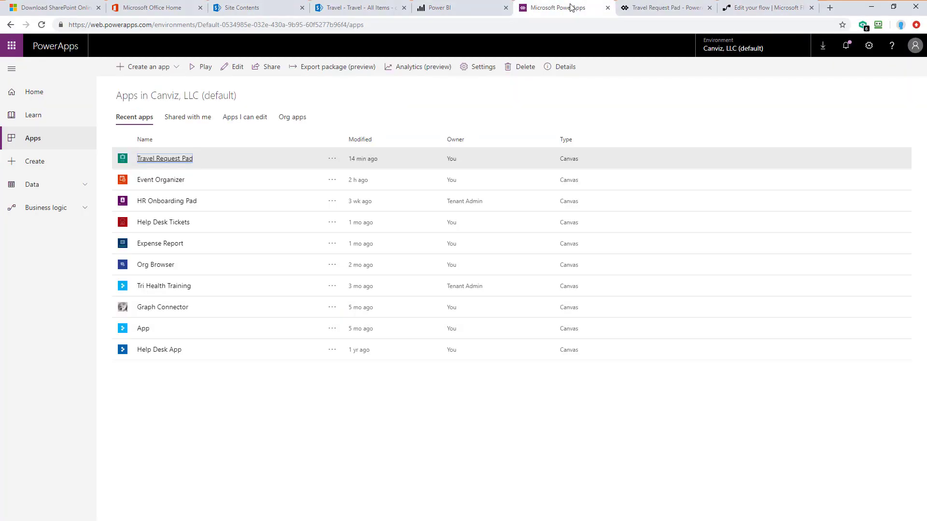
pyautogui.click(237, 398)
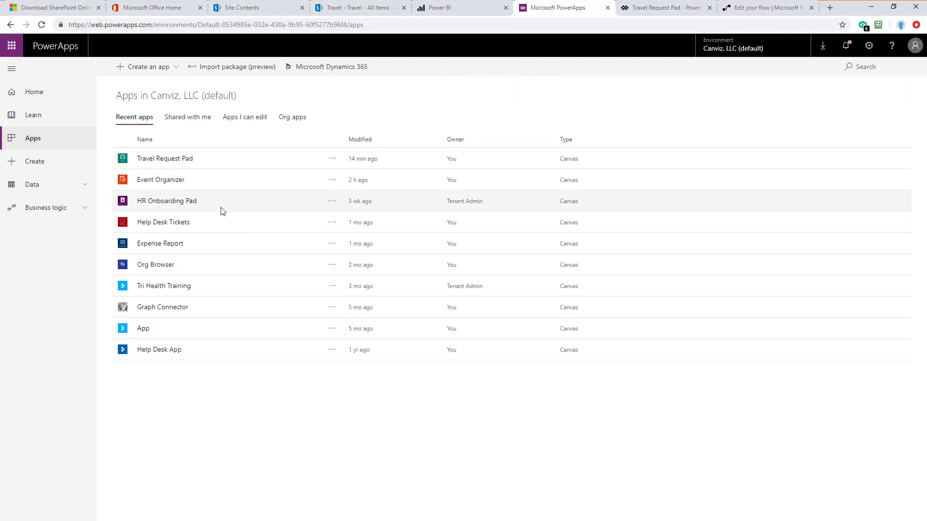
pyautogui.click(158, 161)
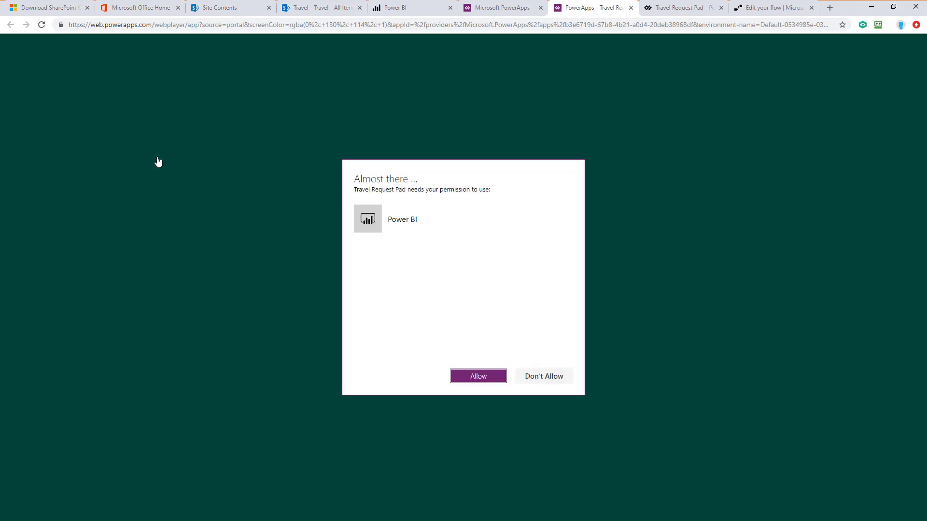
pyautogui.click(474, 378)
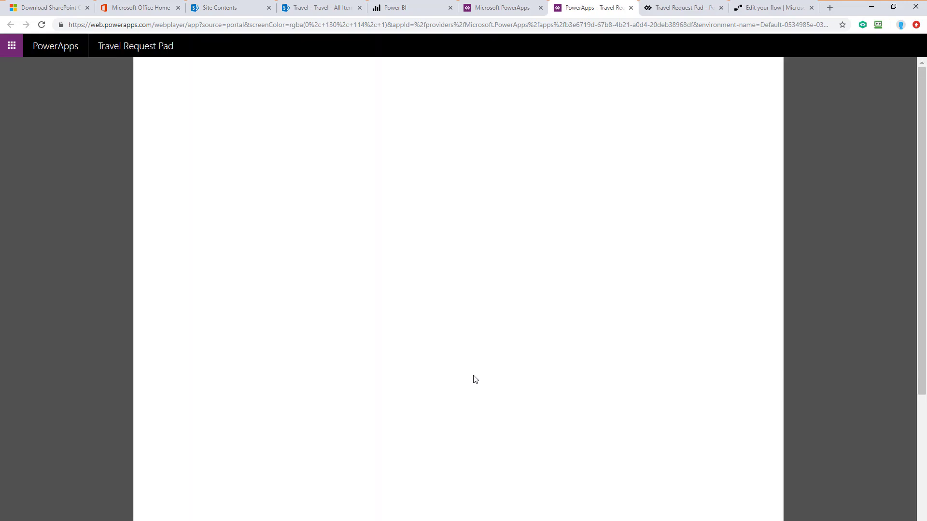